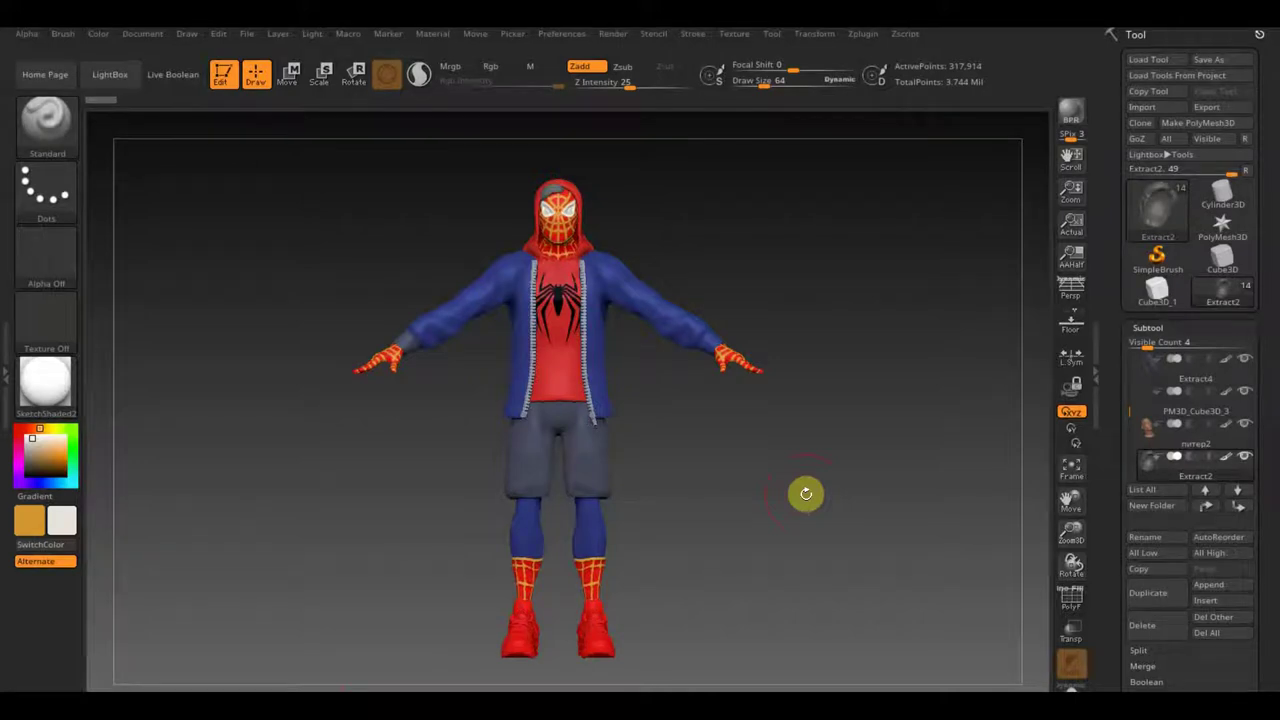
Orbit and zoom the hooded model, then select the Extract9 subtool to hide the Spider-Man mask.
mouse_move(805, 469)
mouse_down()
mouse_move(849, 480)
mouse_move(803, 476)
mouse_move(826, 469)
mouse_up()
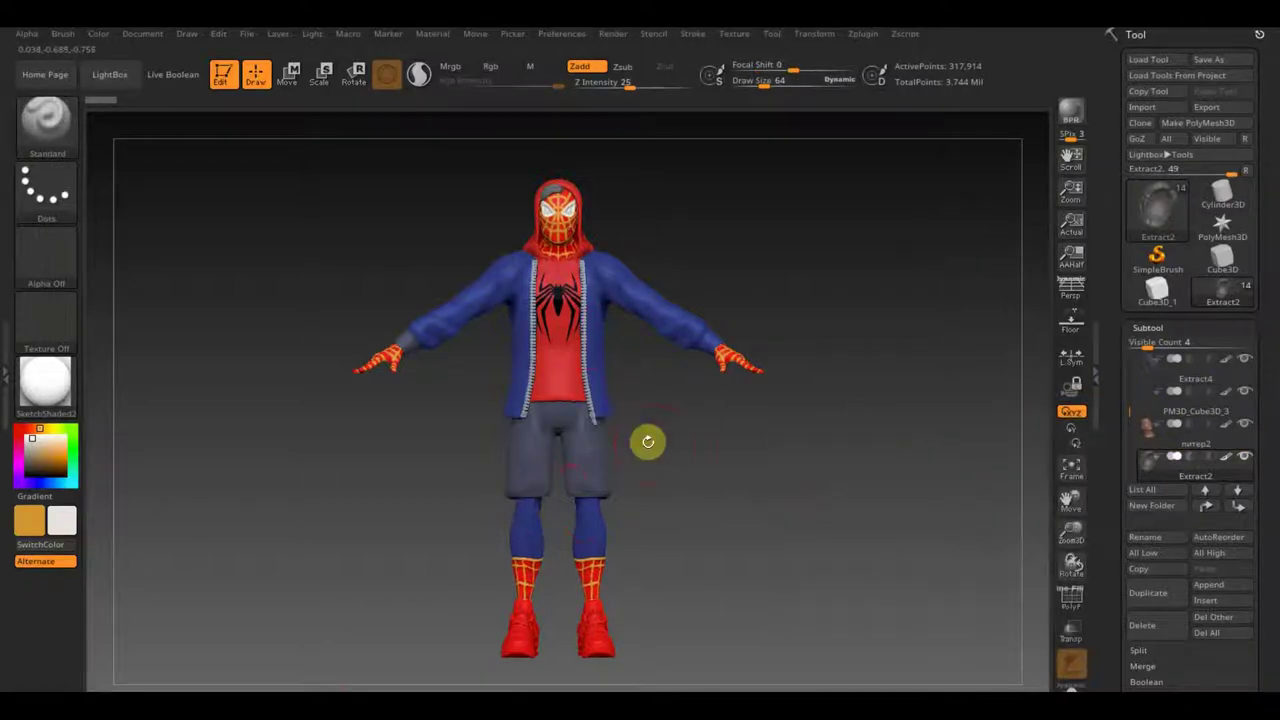
scroll(688, 465, up, 3)
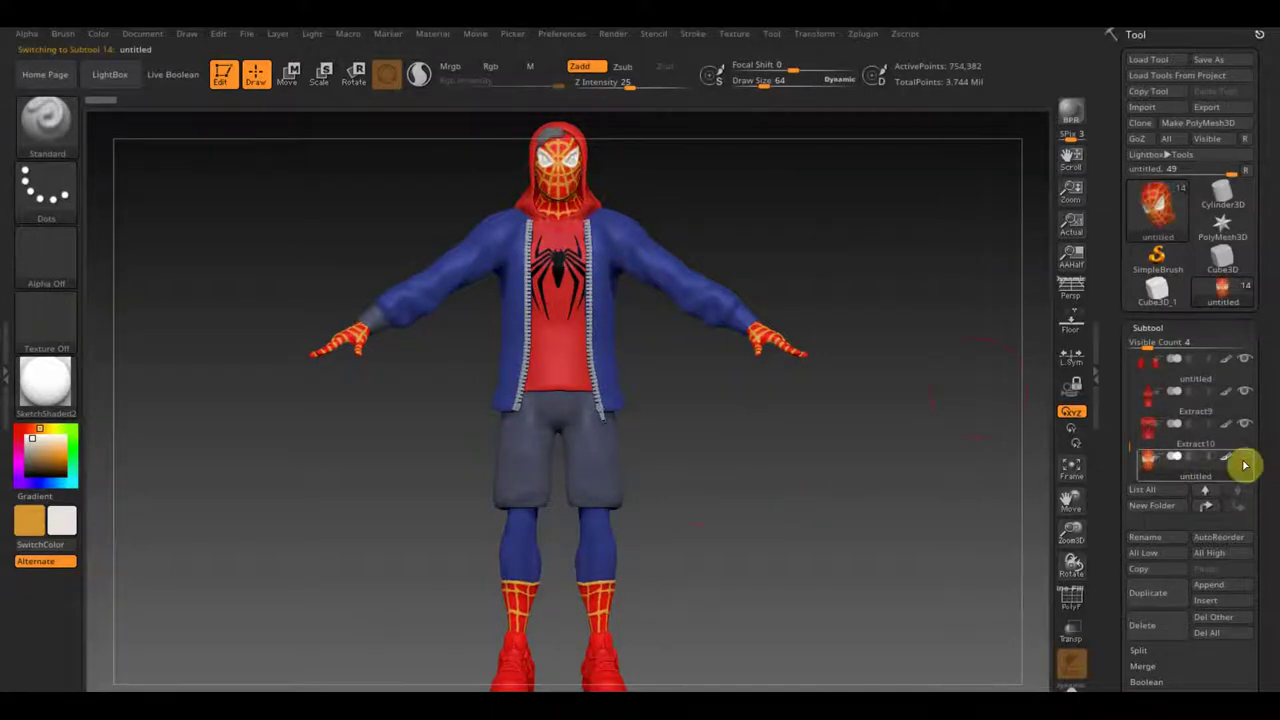
alt+click(566, 344)
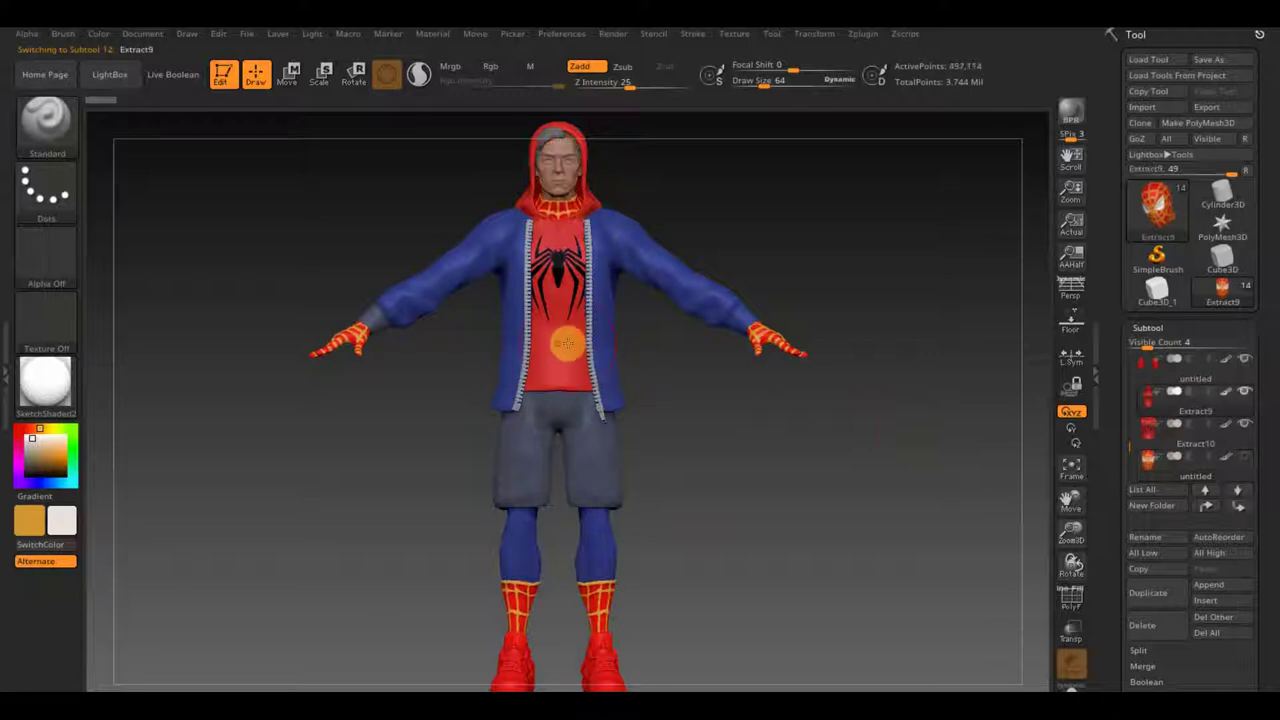
mouse_move(711, 420)
mouse_down()
mouse_move(746, 426)
mouse_move(671, 420)
mouse_move(684, 441)
mouse_up()
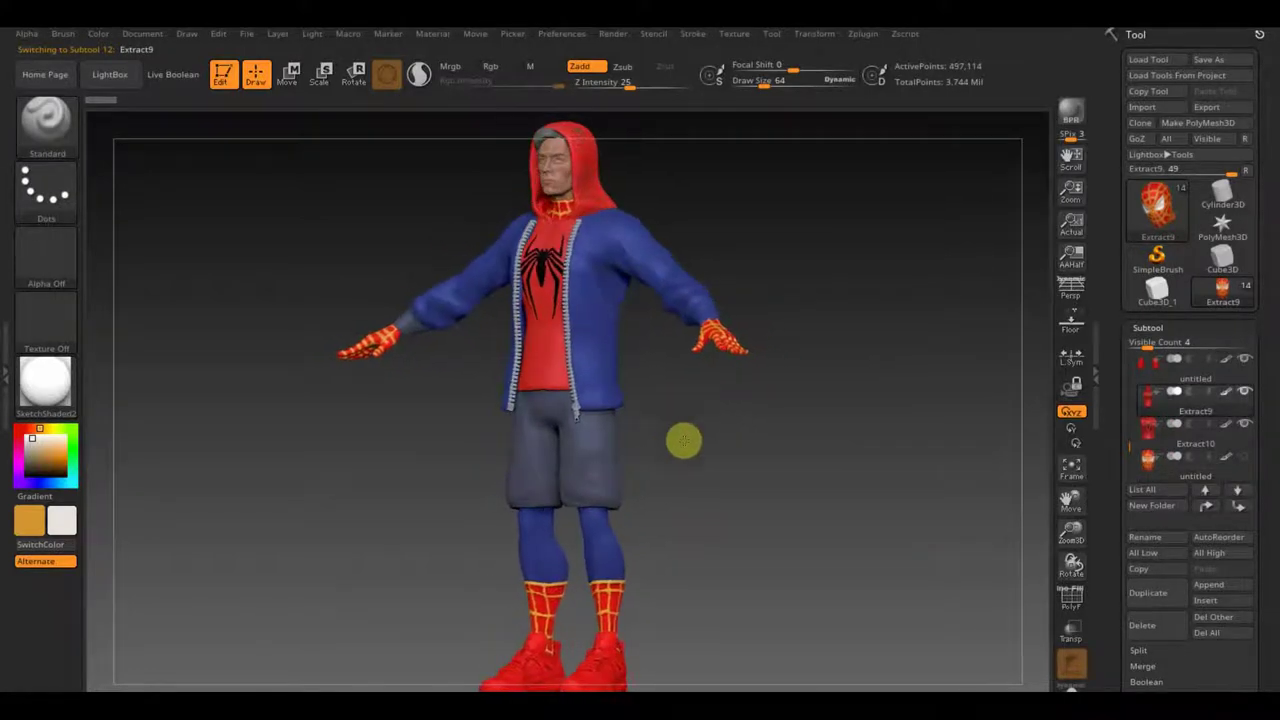
mouse_move(620, 610)
alt+mouse_down()
mouse_move(677, 591)
mouse_move(703, 643)
mouse_move(731, 649)
alt+mouse_up()
alt+drag(747, 480, 745, 479)
mouse_move(398, 516)
mouse_down()
mouse_move(451, 543)
mouse_move(560, 526)
mouse_move(605, 590)
mouse_move(814, 486)
mouse_move(901, 393)
mouse_move(864, 490)
mouse_move(830, 462)
mouse_move(802, 403)
mouse_up()
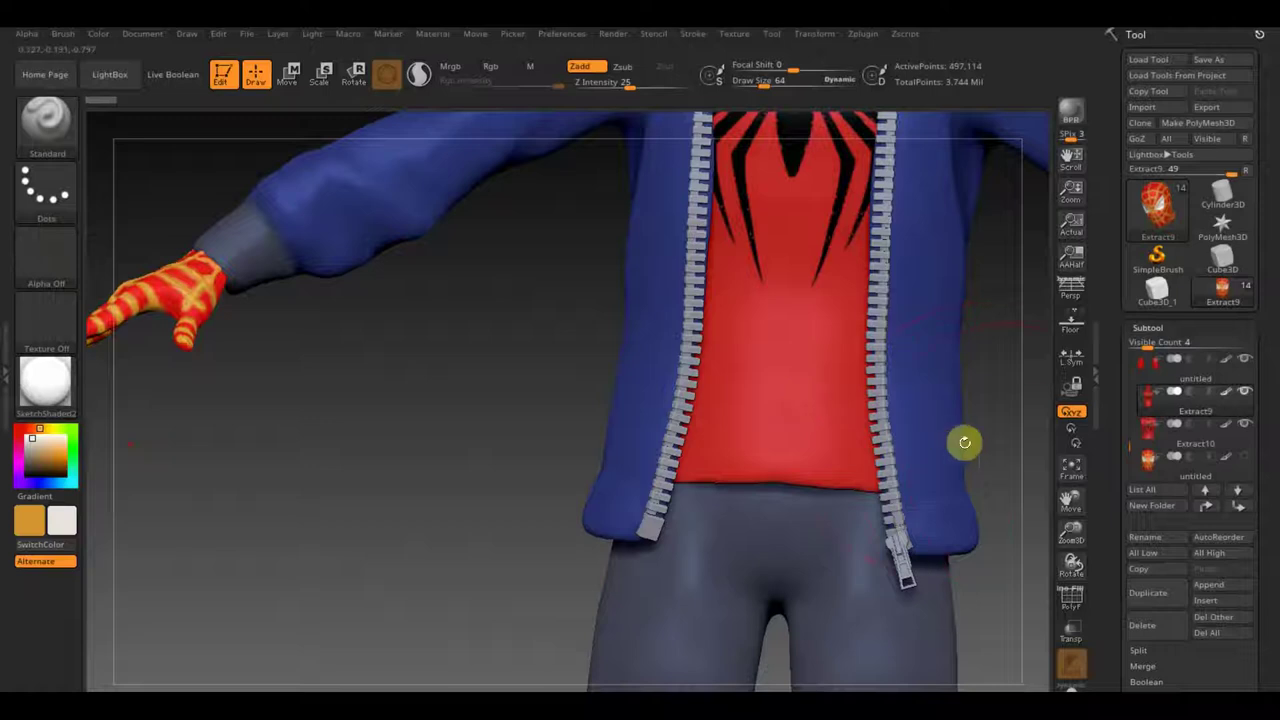
drag(1010, 473, 997, 497)
mouse_move(551, 566)
mouse_down()
mouse_move(509, 500)
mouse_move(529, 449)
mouse_move(377, 560)
mouse_up()
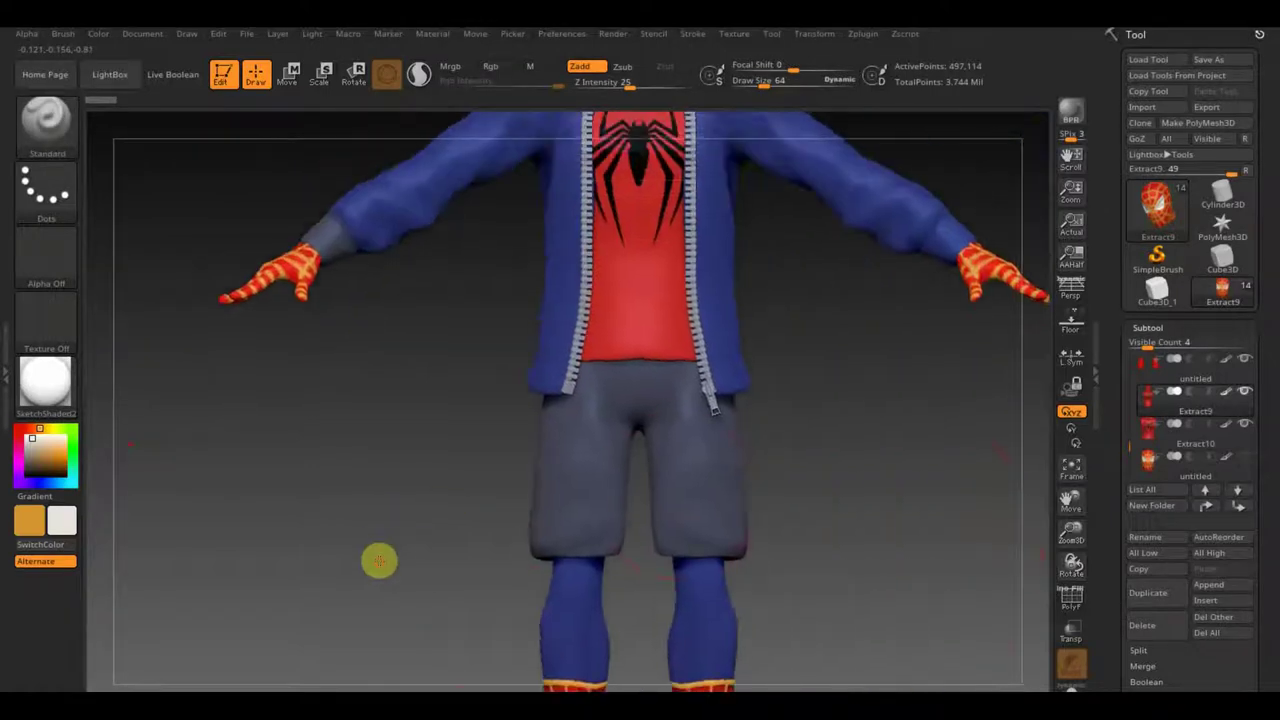
mouse_move(861, 457)
mouse_down()
mouse_move(823, 363)
mouse_move(814, 513)
mouse_move(806, 543)
mouse_move(794, 520)
mouse_move(780, 544)
mouse_up()
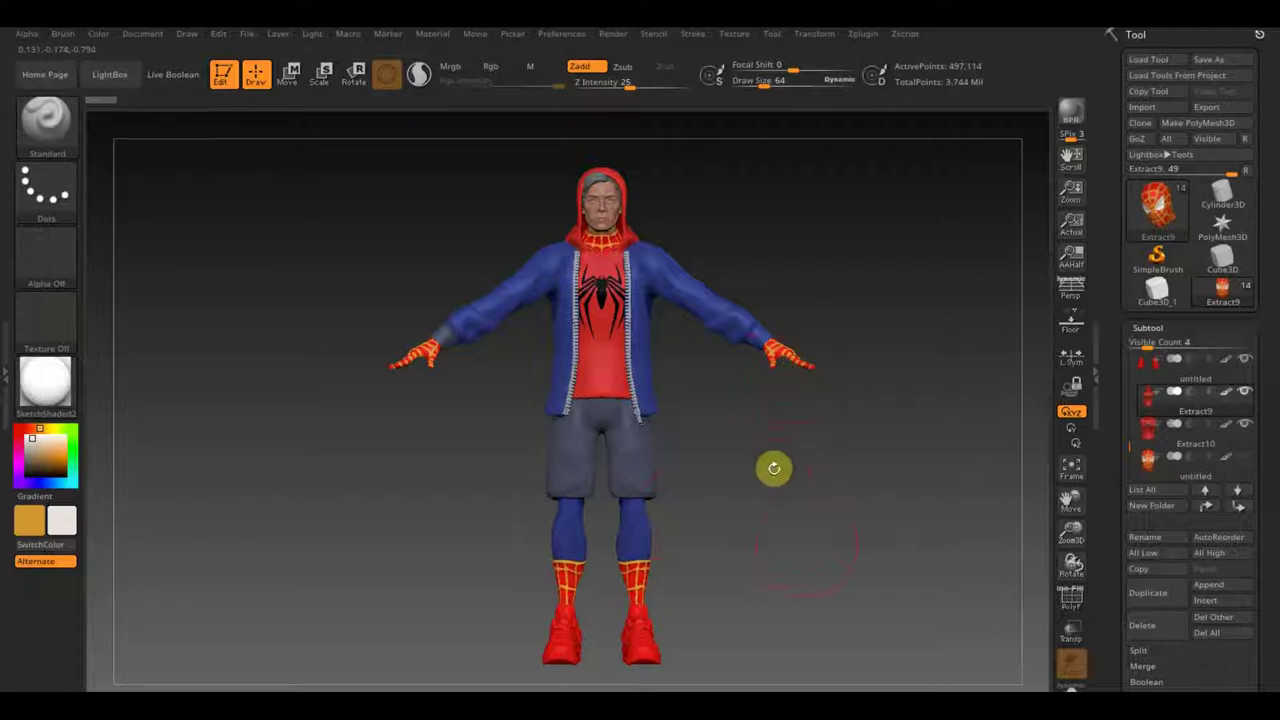
mouse_move(776, 471)
mouse_down()
mouse_move(732, 484)
mouse_move(797, 466)
mouse_move(777, 480)
mouse_up()
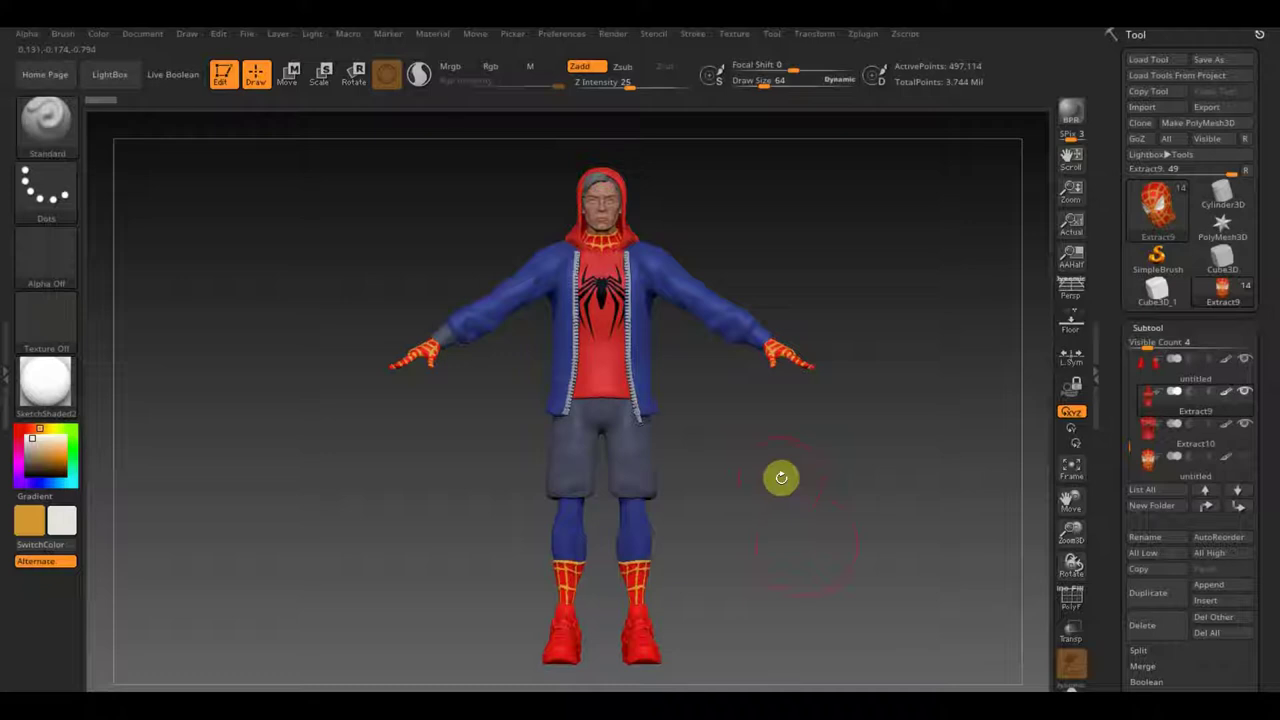
mouse_move(772, 453)
mouse_down()
mouse_move(794, 451)
mouse_move(714, 459)
mouse_move(808, 443)
mouse_move(594, 477)
mouse_move(829, 482)
mouse_move(894, 466)
mouse_move(883, 486)
mouse_up()
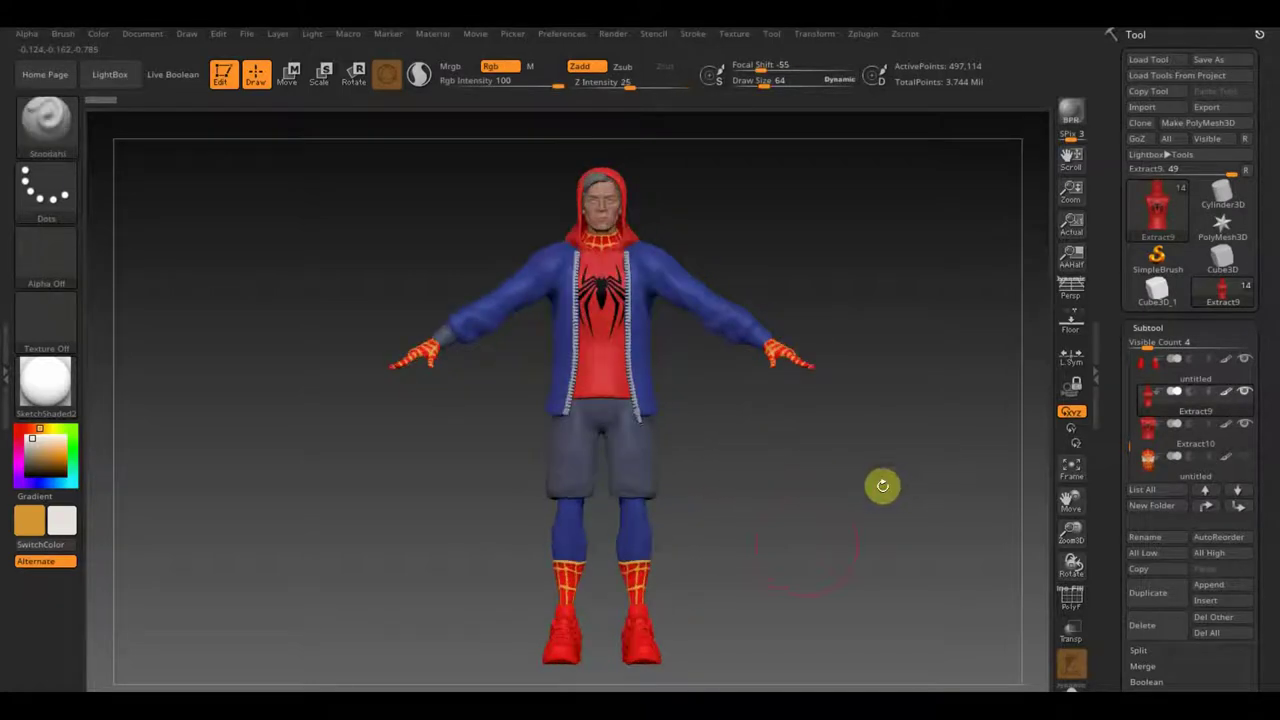
key(F1)
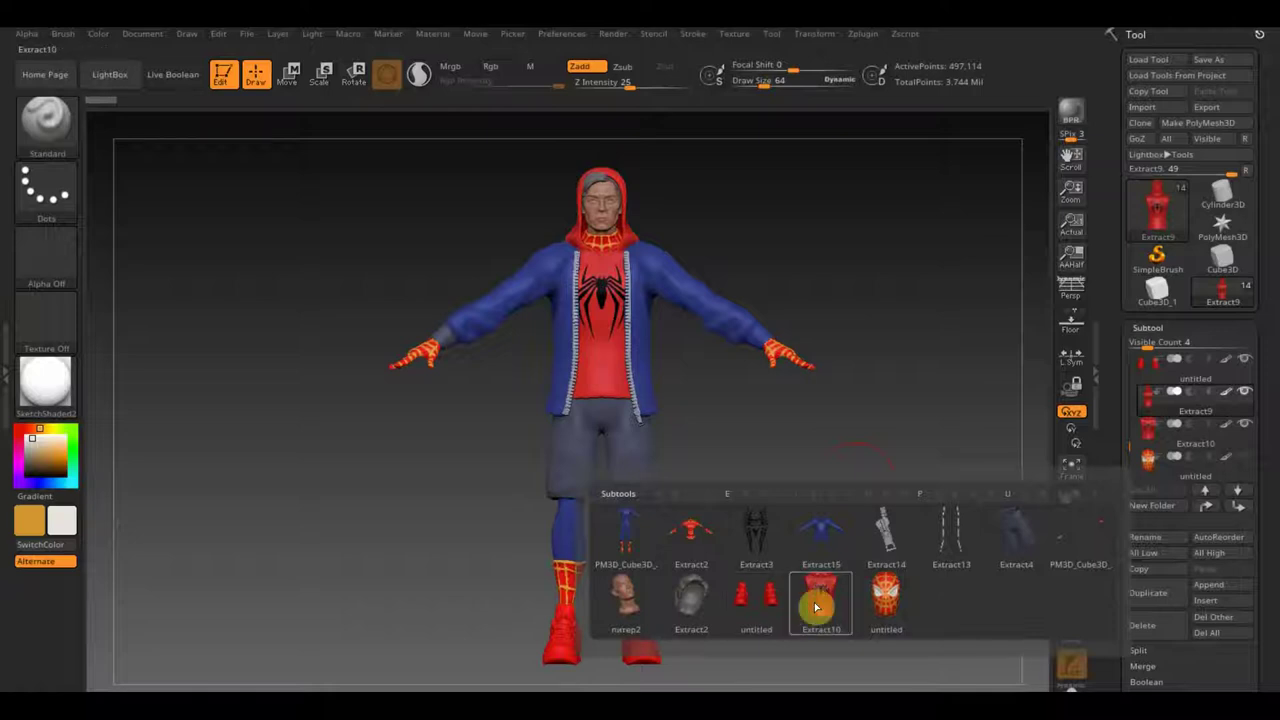
Select Extract10 and turn off Extract9's visibility to hide the red hood.
click(817, 605)
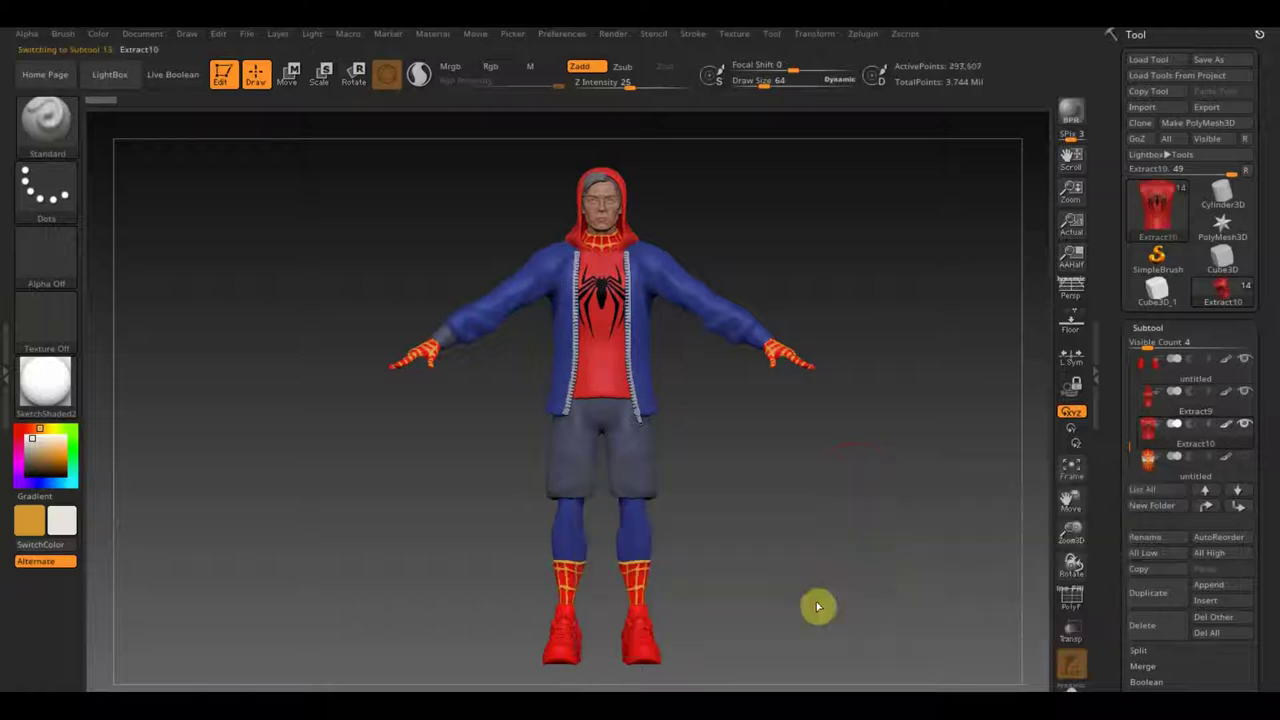
click(1243, 394)
drag(917, 440, 712, 502)
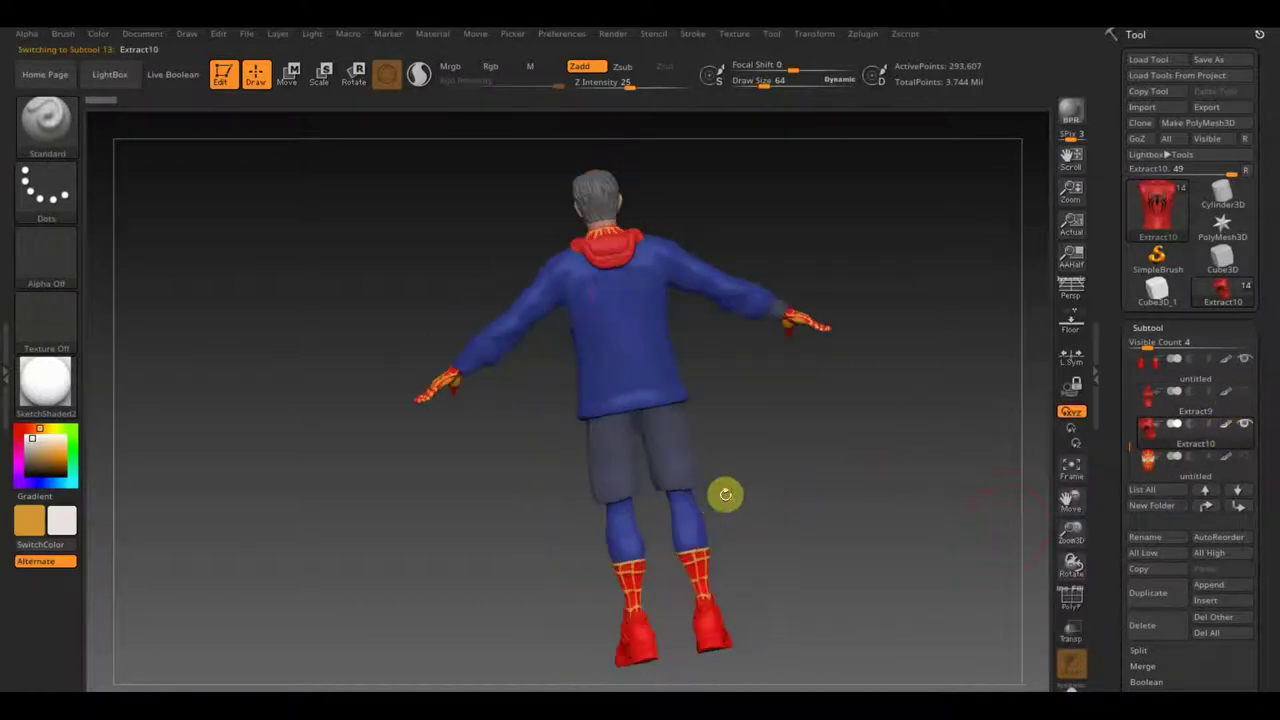
drag(815, 435, 971, 405)
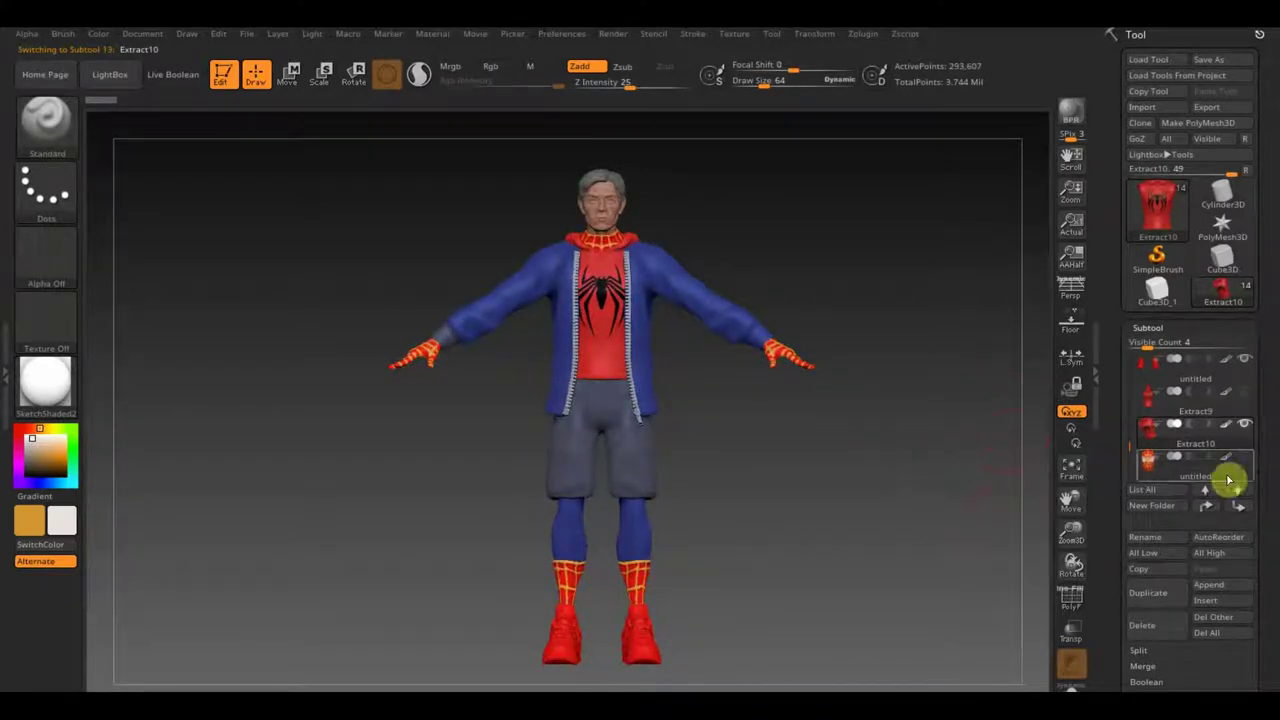
mouse_move(1195, 368)
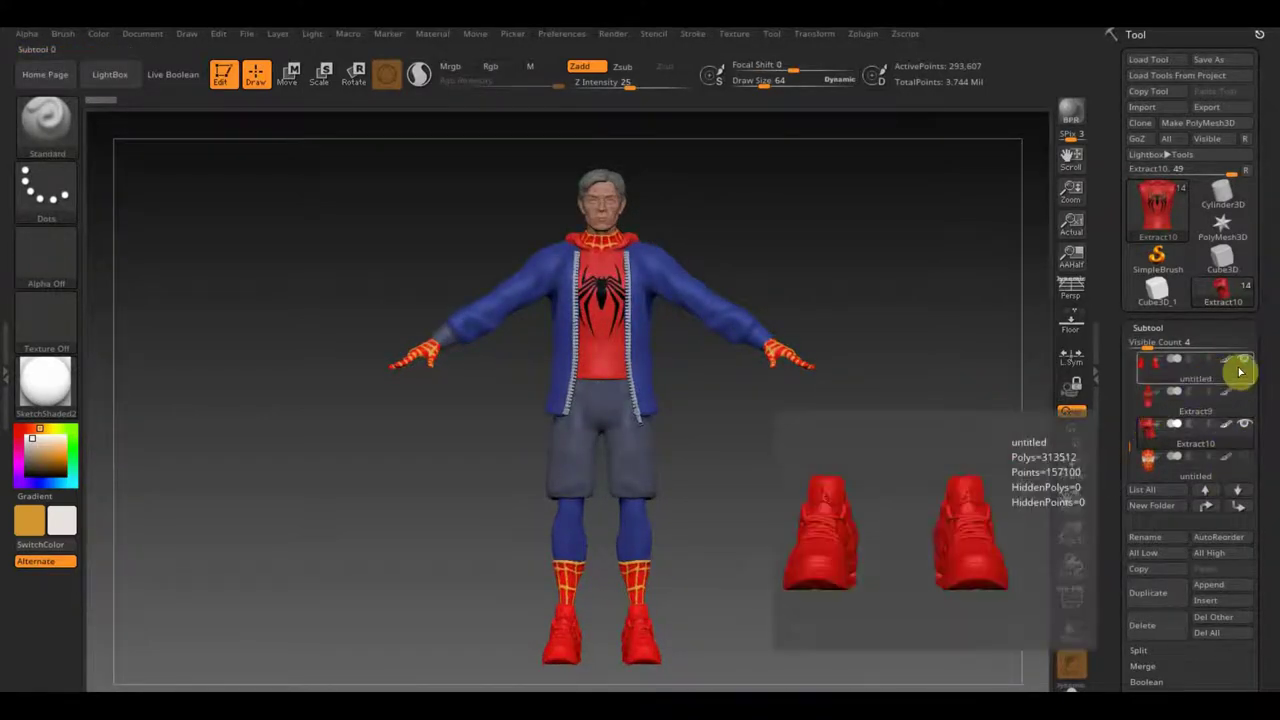
Pick the питер2 head subtool and turn off Extract2's visibility to hide the hair.
key(n)
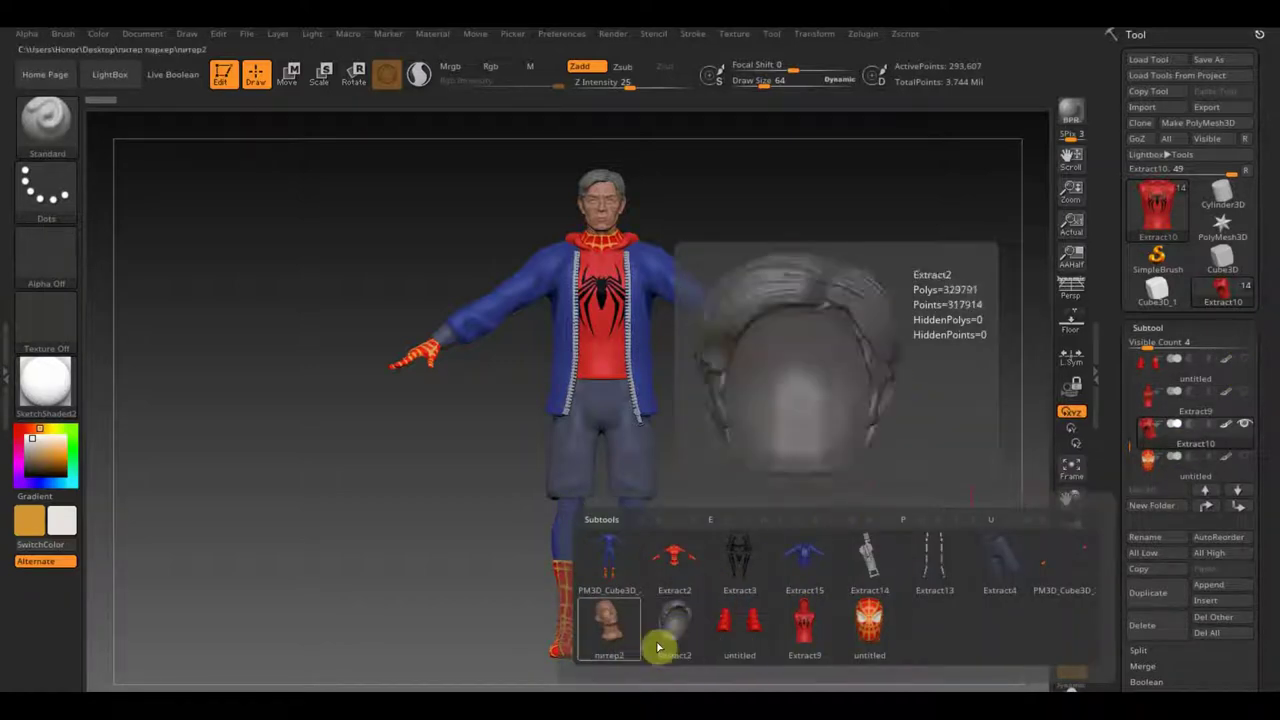
click(619, 647)
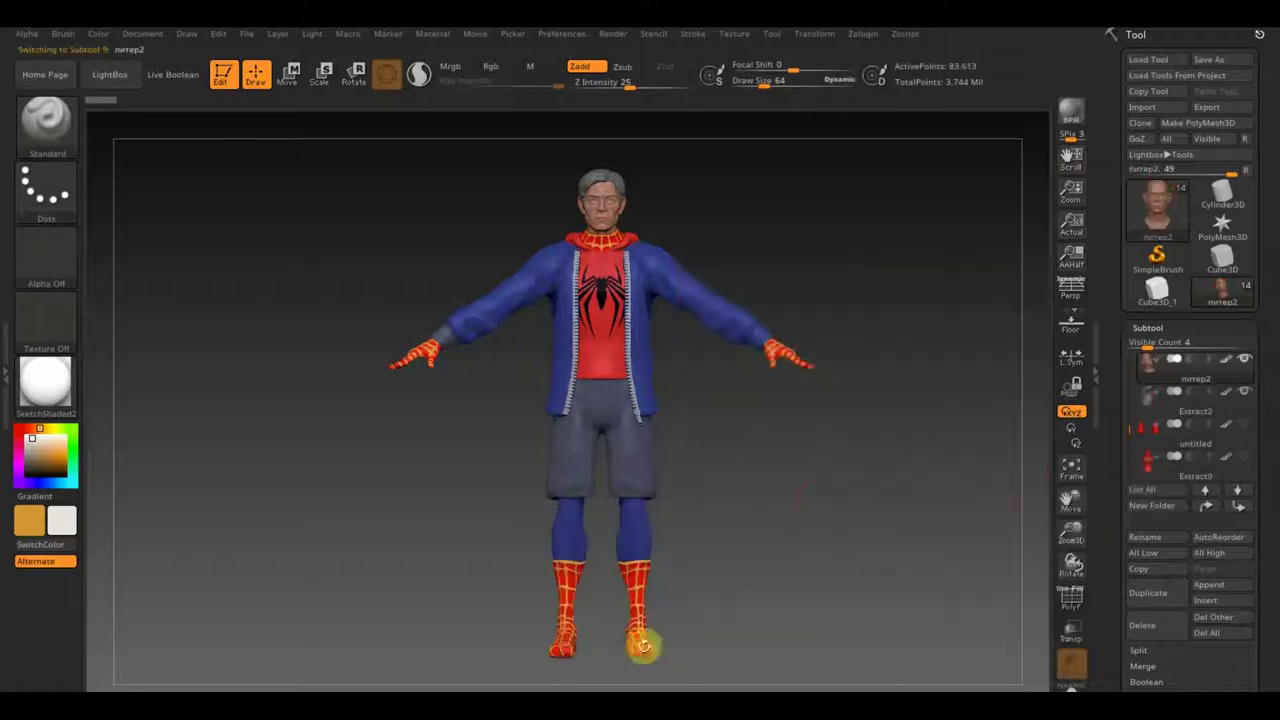
click(1245, 392)
mouse_move(1180, 433)
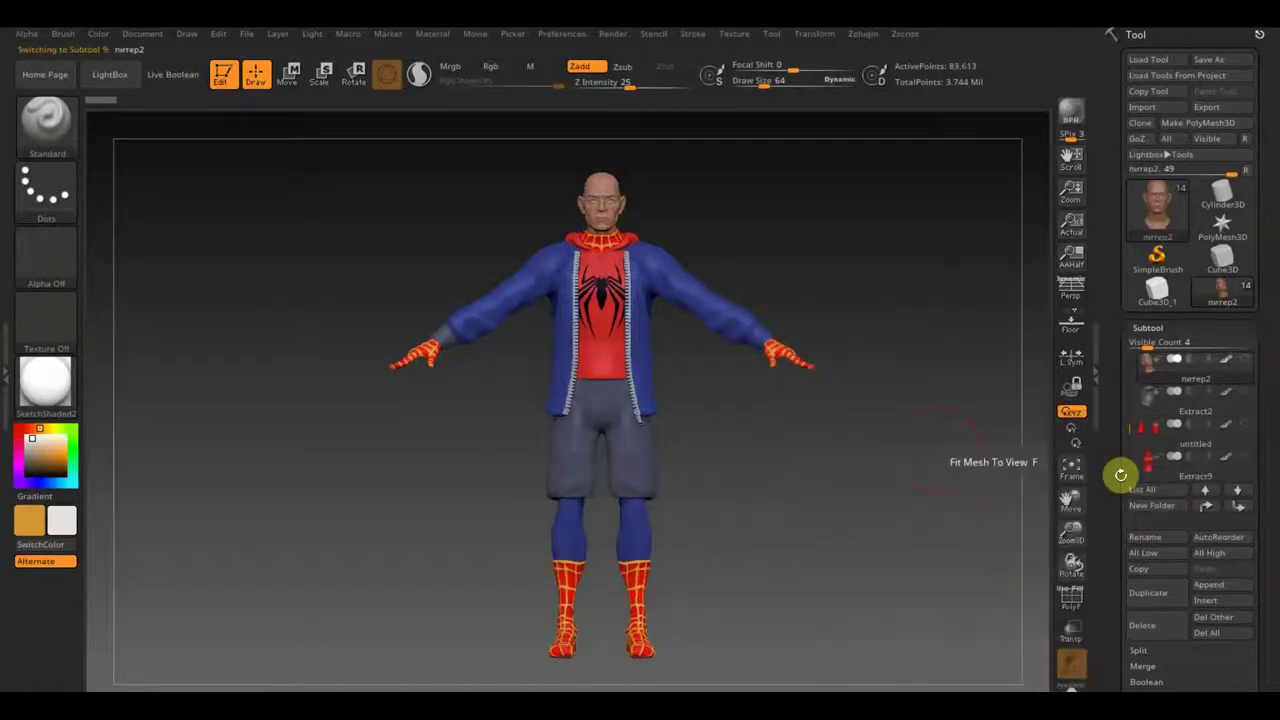
Select the Spider-Man mask subtool and turn the model to the side.
key(n)
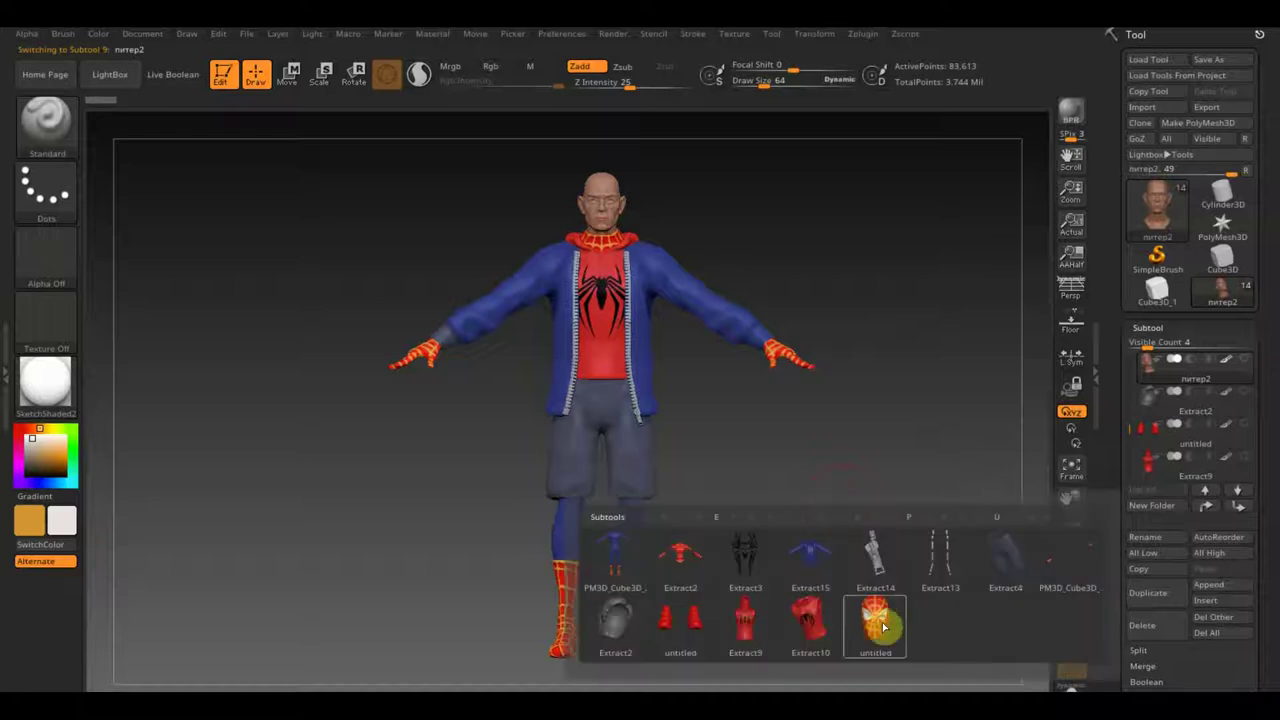
click(892, 630)
mouse_move(921, 480)
mouse_down()
mouse_move(881, 542)
mouse_move(849, 523)
mouse_move(886, 523)
mouse_move(885, 540)
mouse_up()
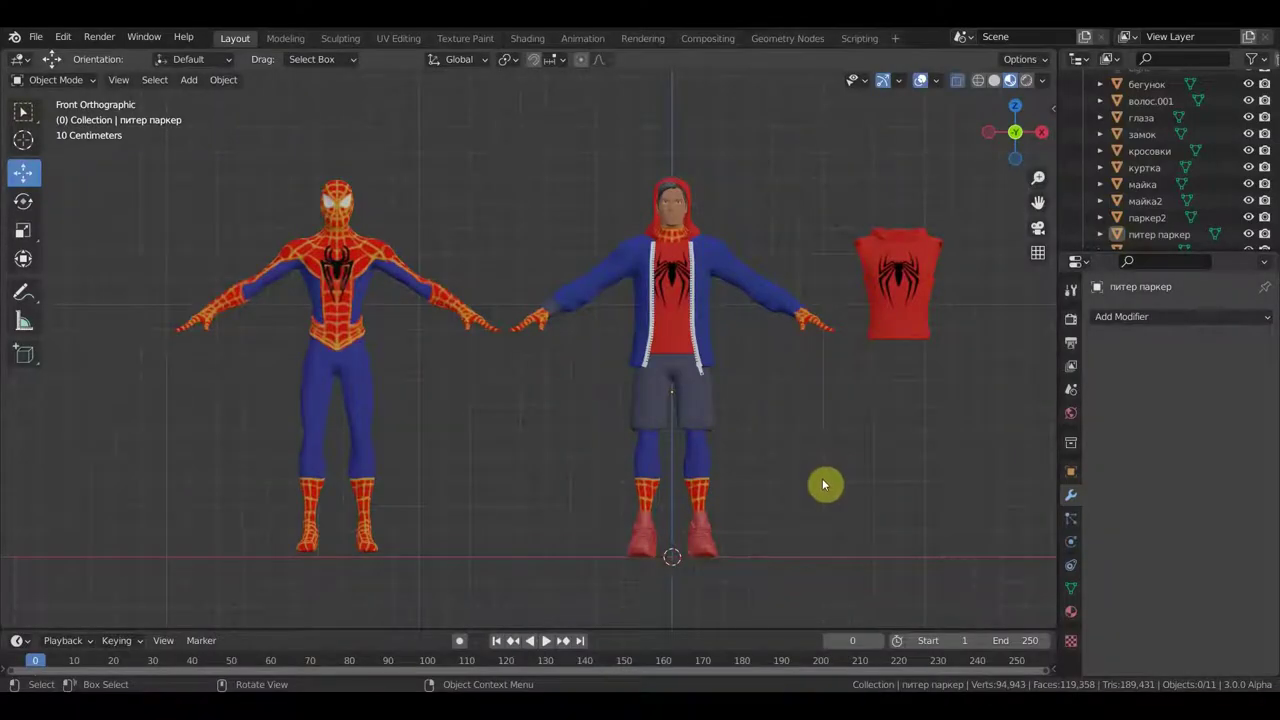
Select the паркер2 Spider-Man suit figure and move it further left along X.
drag(476, 570, 207, 179)
click(331, 316)
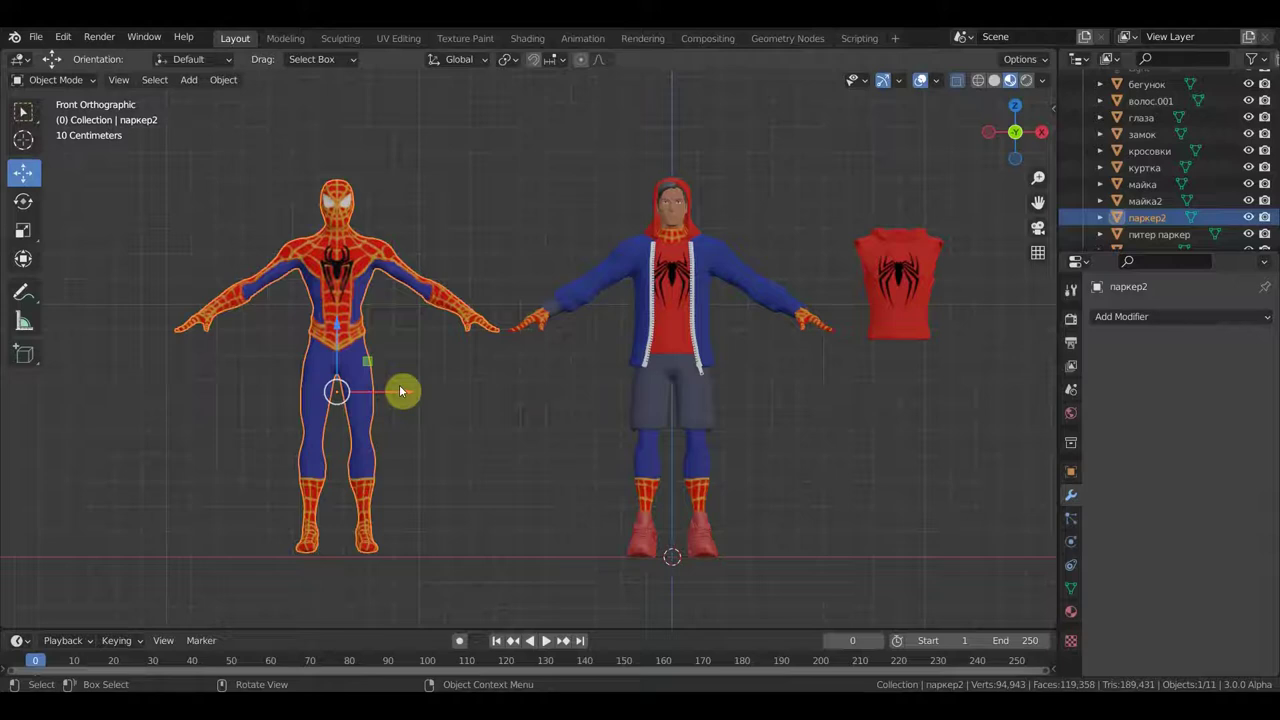
drag(403, 388, 338, 392)
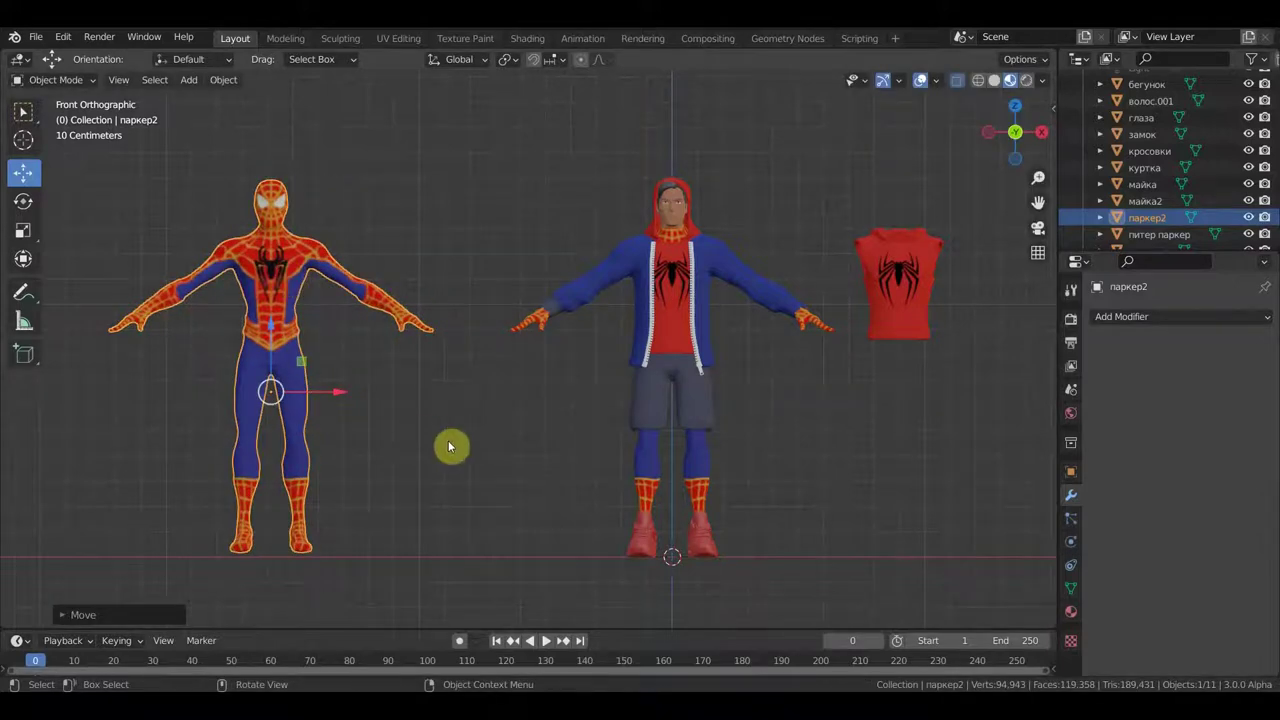
Slide the blue jacket left off the central Peter Parker figure.
mouse_move(449, 447)
middle_down()
mouse_move(572, 440)
mouse_move(461, 443)
middle_up()
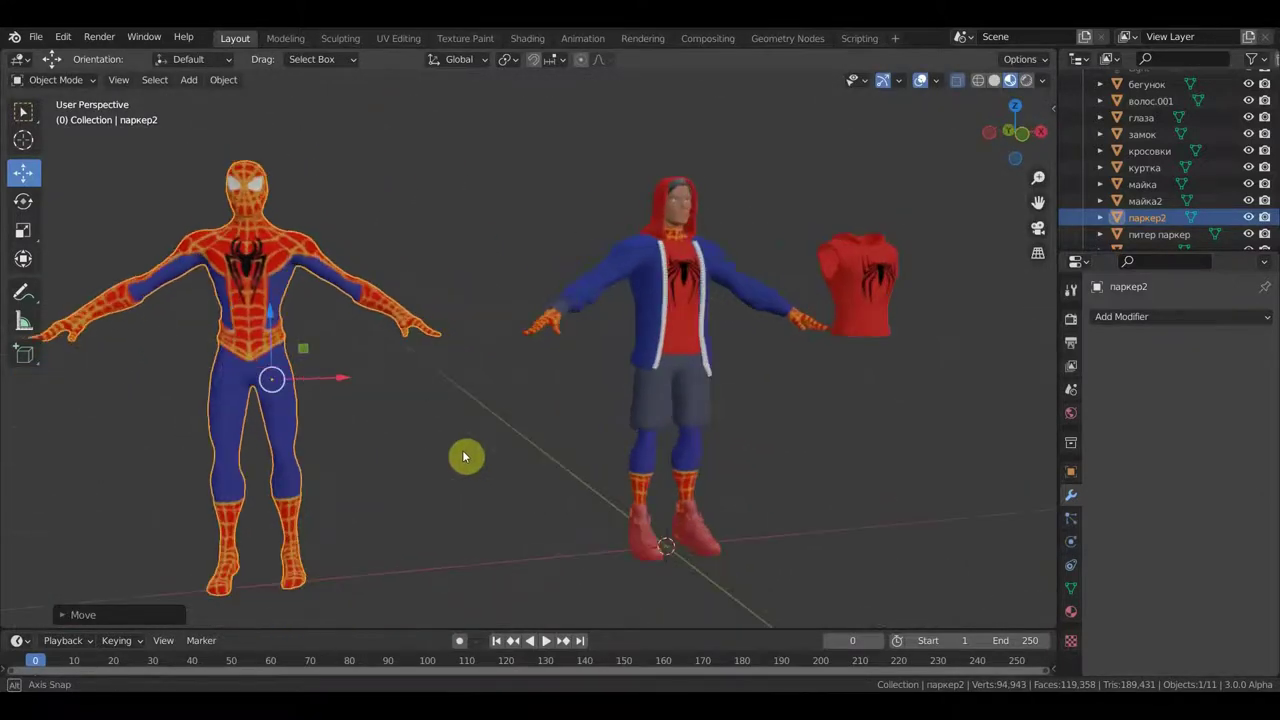
middle_drag(461, 443, 470, 445)
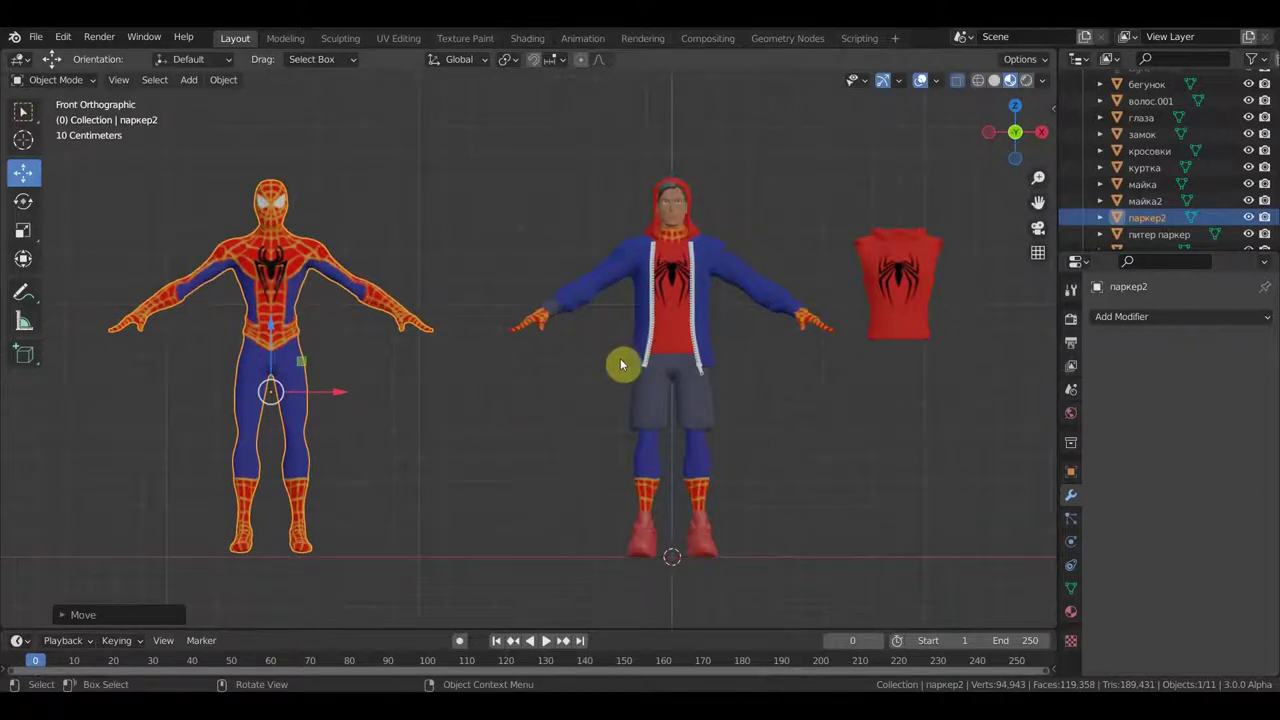
click(633, 328)
drag(730, 403, 566, 393)
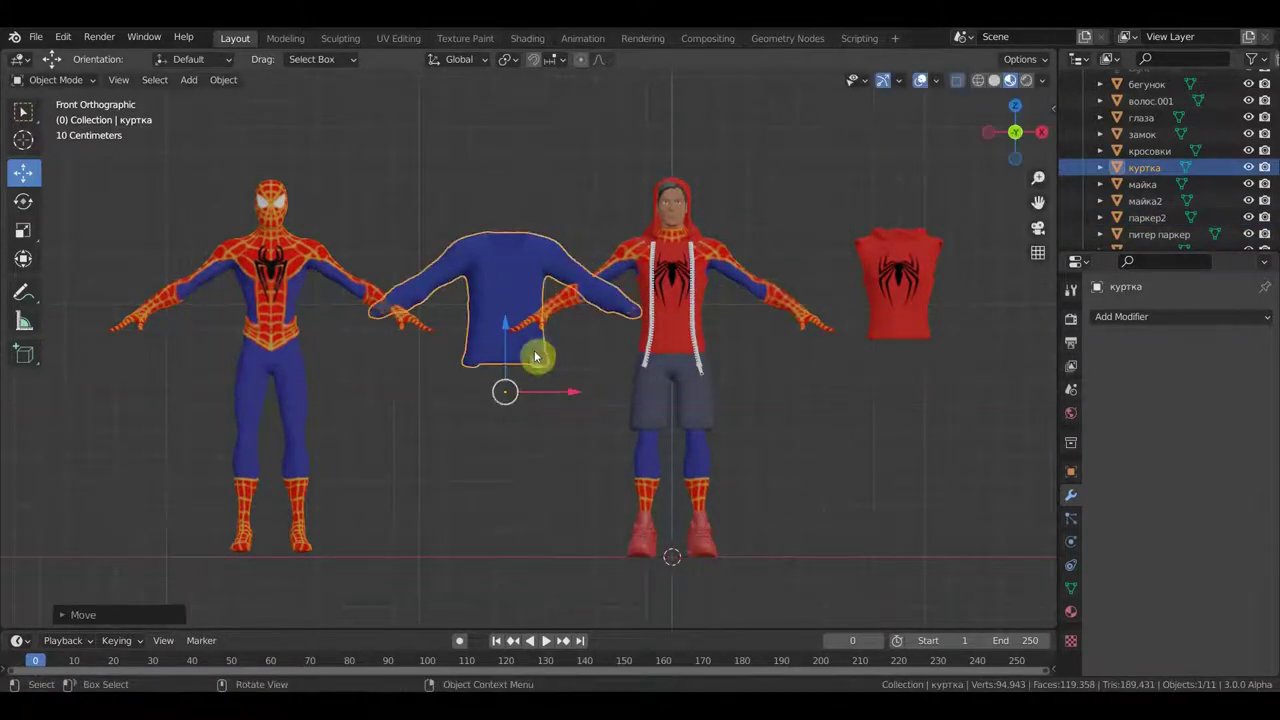
Lift the jacket above the figures and move the zipper strips and zipper pull to the right.
drag(509, 335, 503, 178)
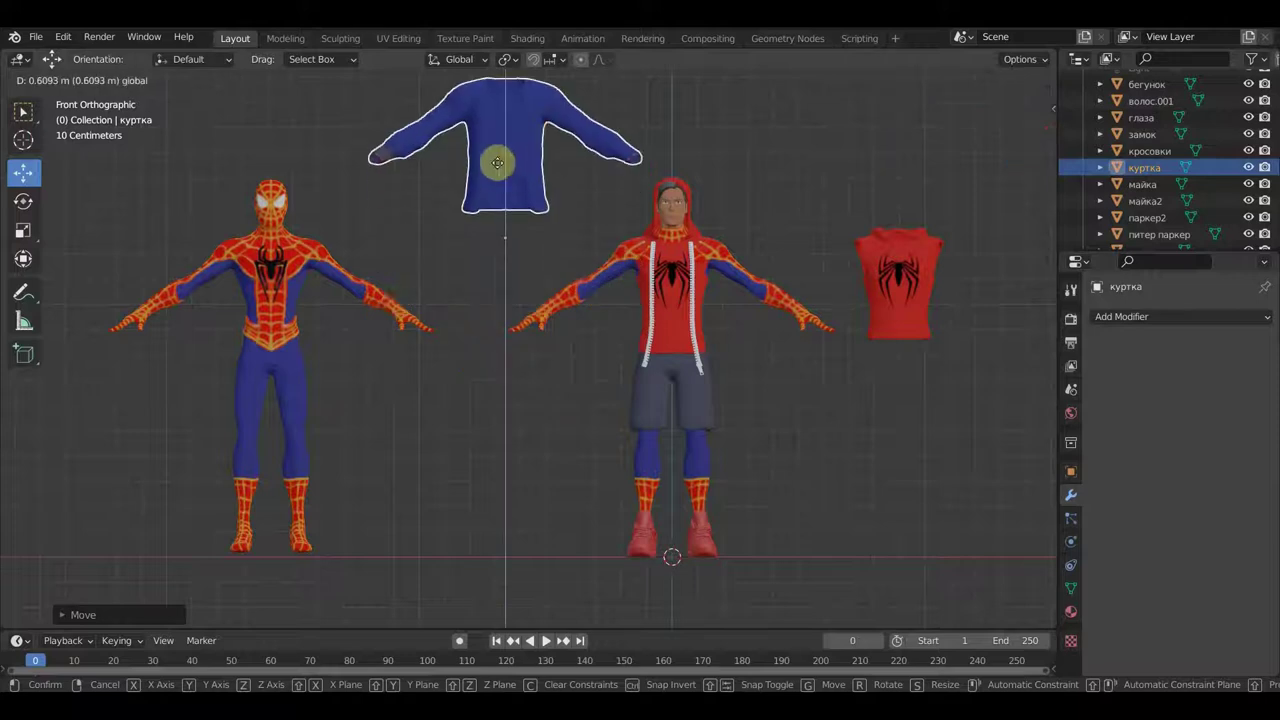
click(651, 309)
drag(751, 395, 1050, 391)
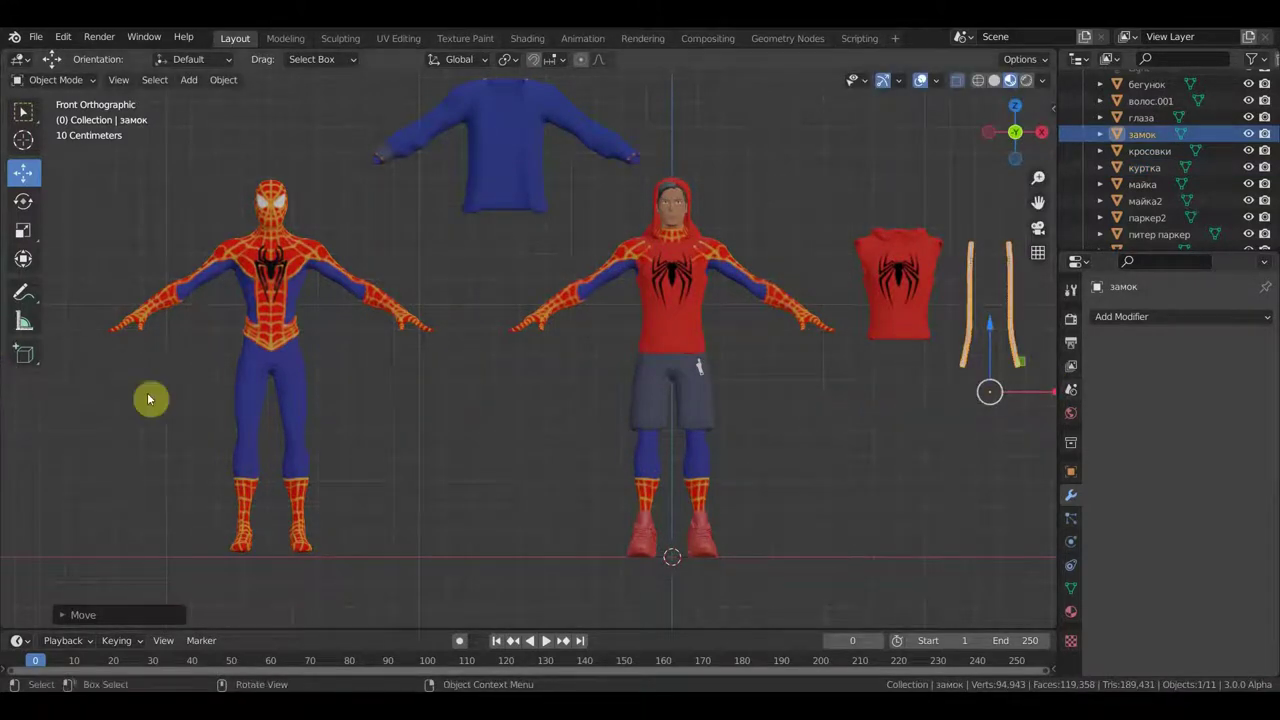
click(698, 368)
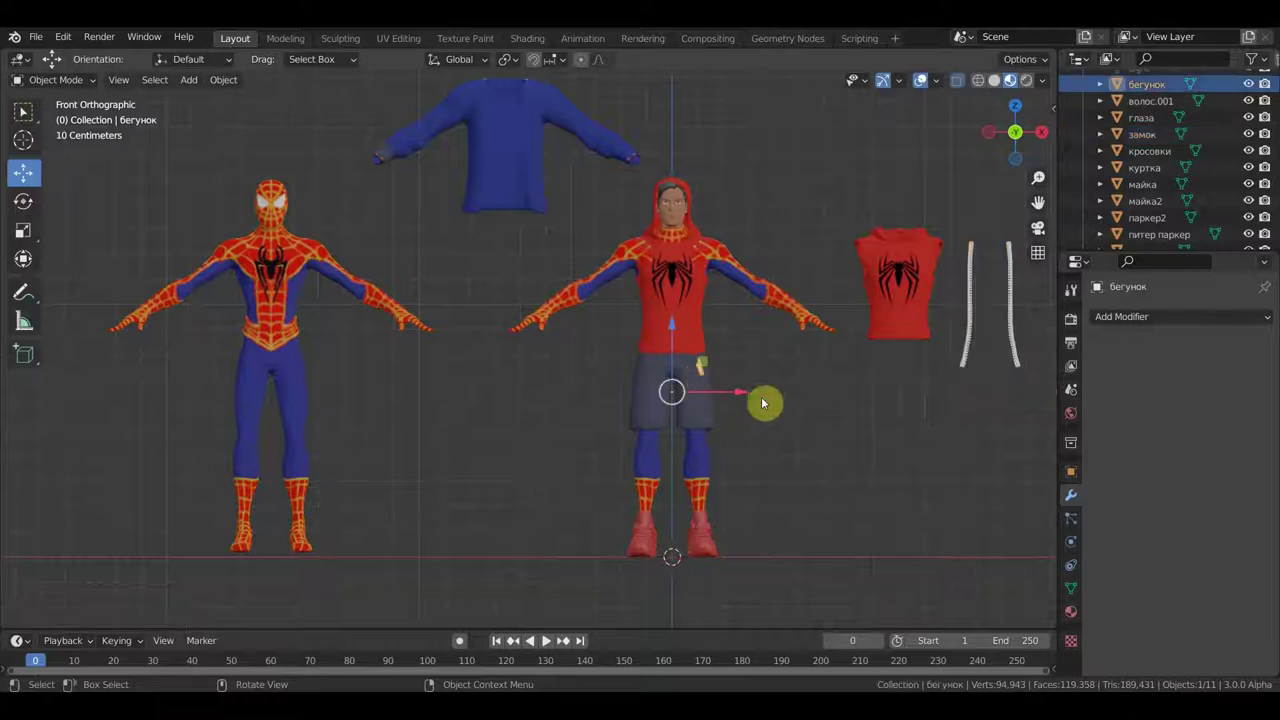
drag(741, 397, 954, 412)
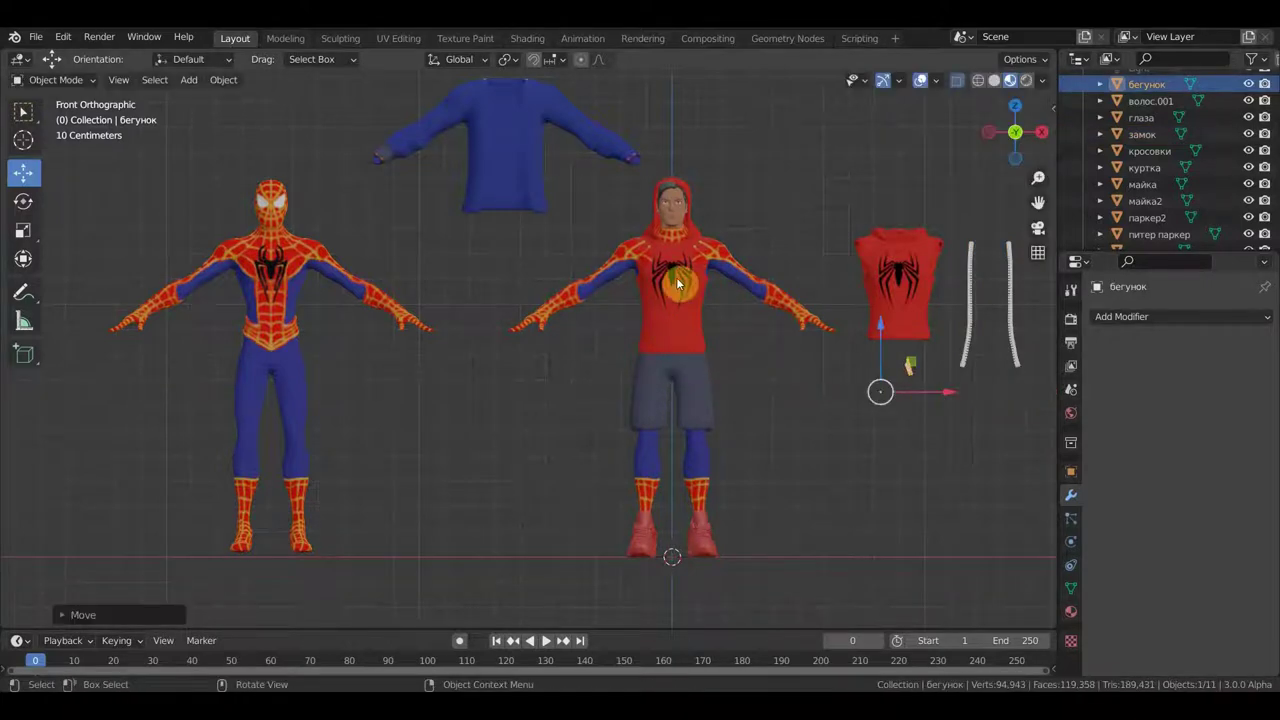
Move the shirt off Peter to the right and raise the red hooded top higher.
click(679, 312)
drag(738, 402, 871, 405)
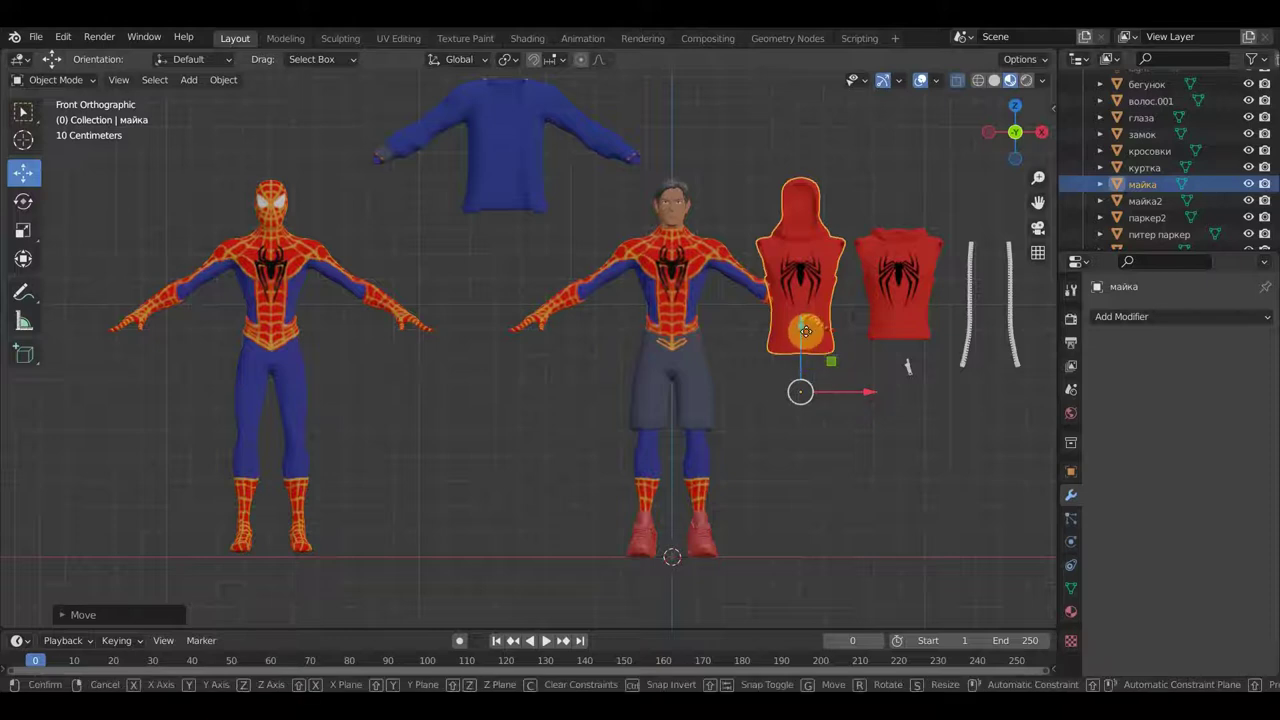
drag(805, 331, 810, 235)
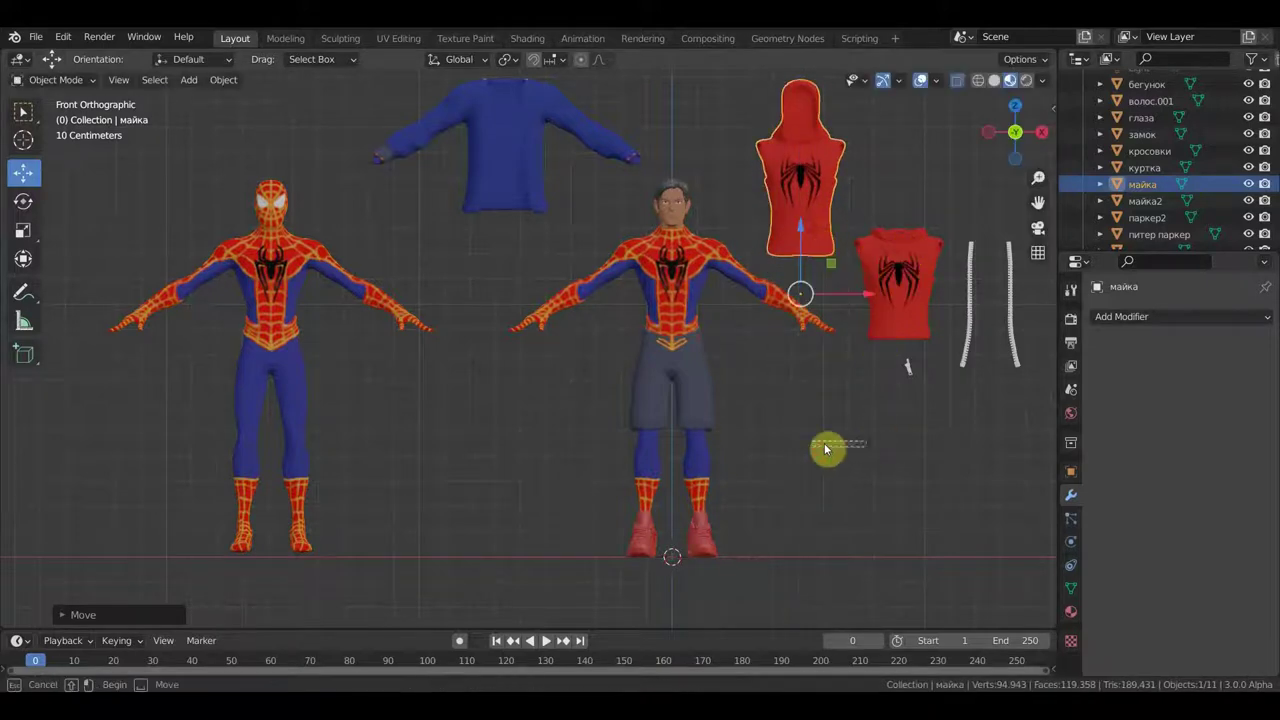
drag(810, 447, 805, 450)
mouse_move(805, 450)
middle_down()
mouse_move(758, 460)
mouse_move(804, 448)
middle_up()
key(KP_1)
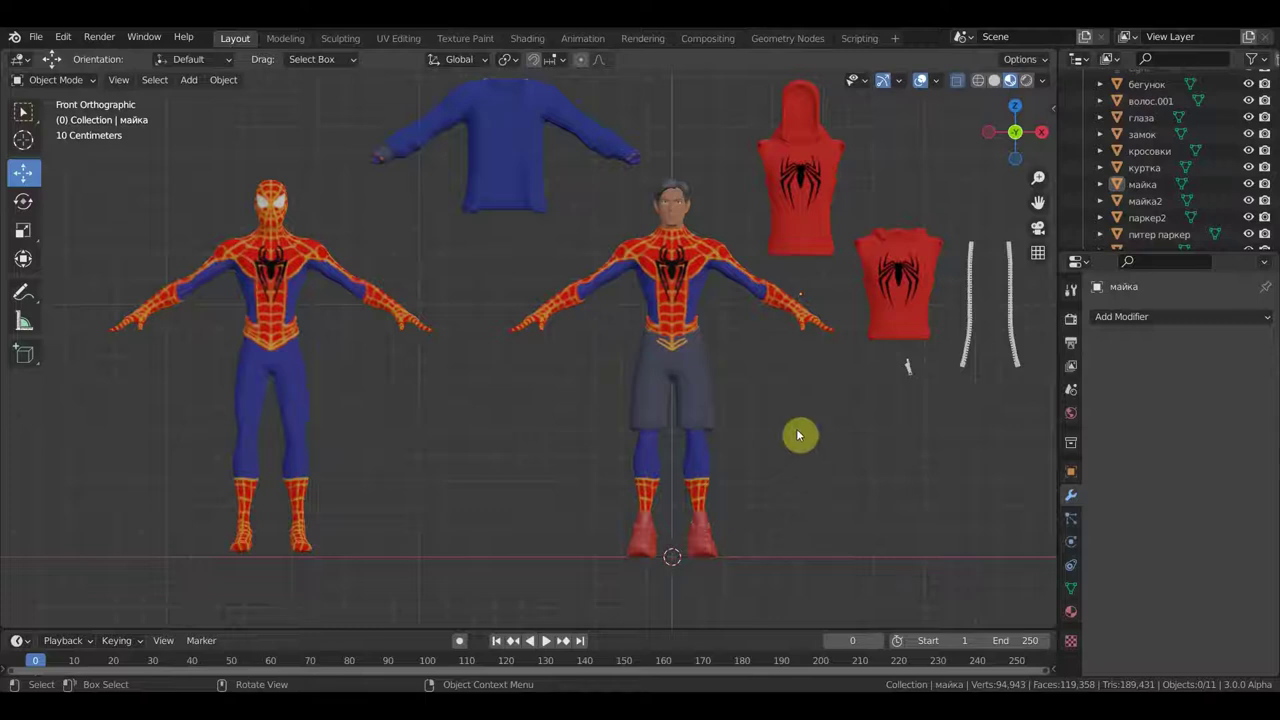
Set the shorts between the two figures and the sneakers to Peter's right.
click(698, 404)
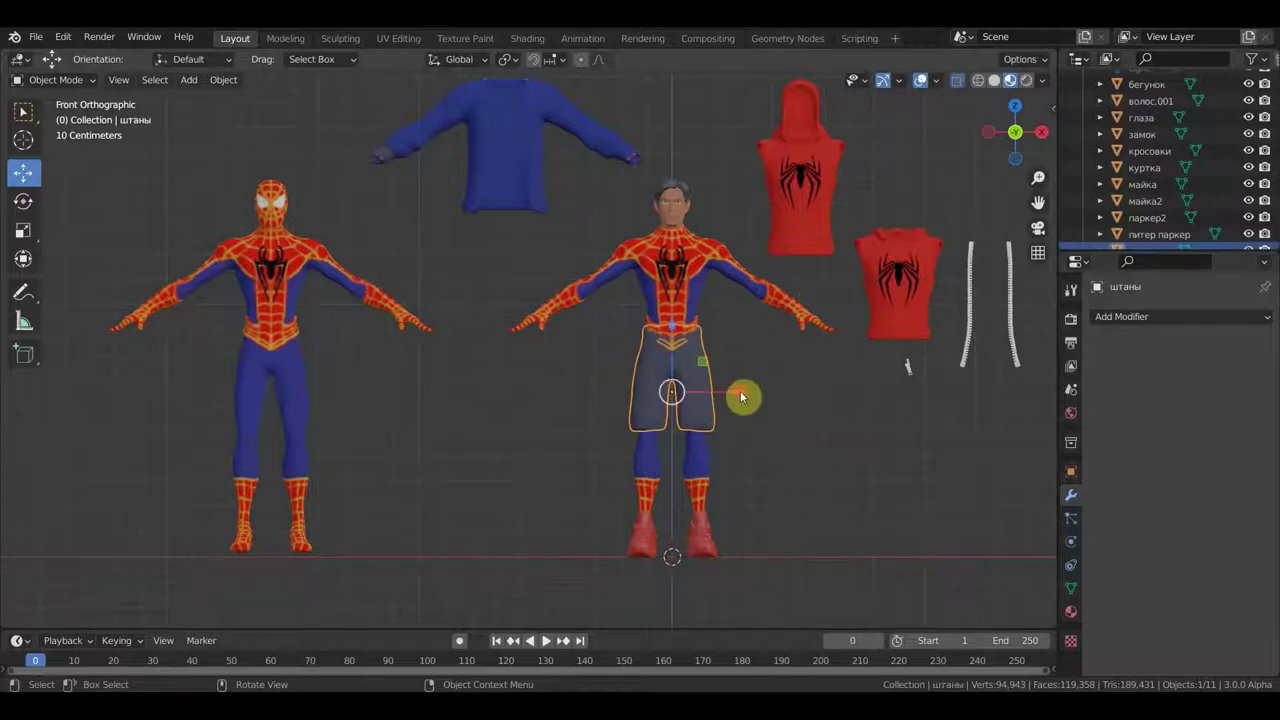
drag(741, 397, 551, 431)
drag(490, 330, 498, 402)
click(642, 538)
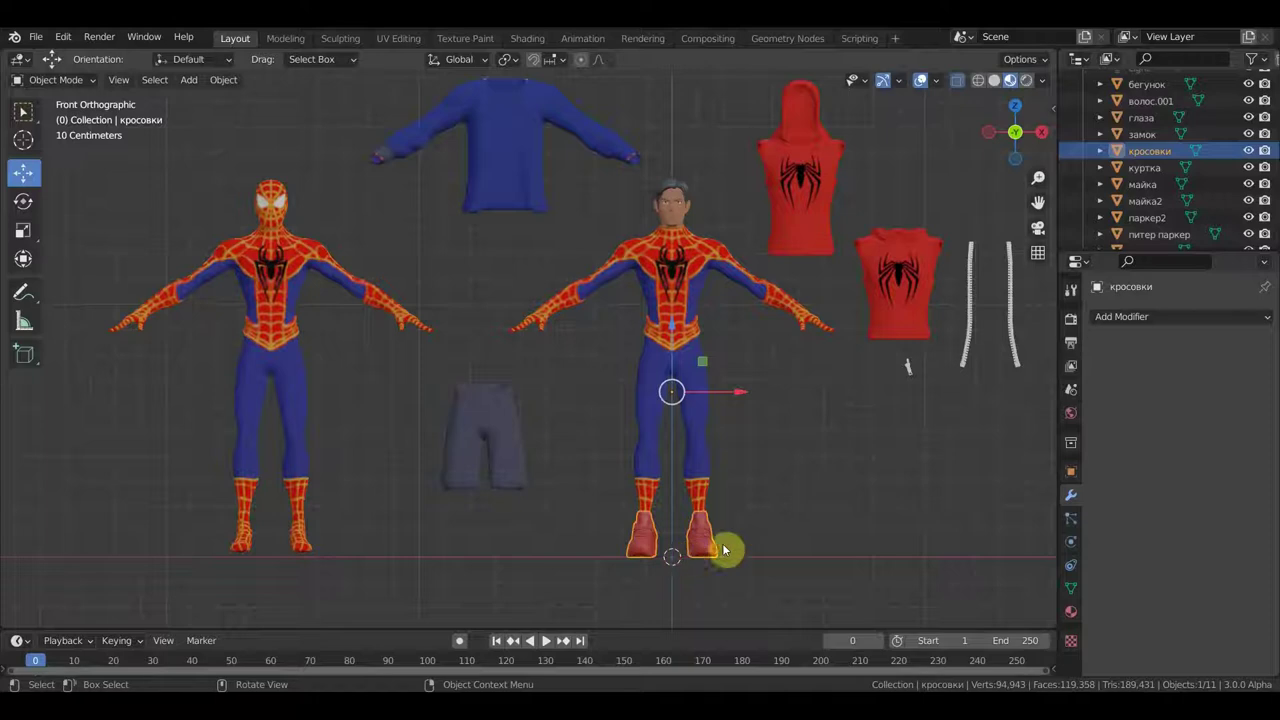
drag(748, 407, 890, 424)
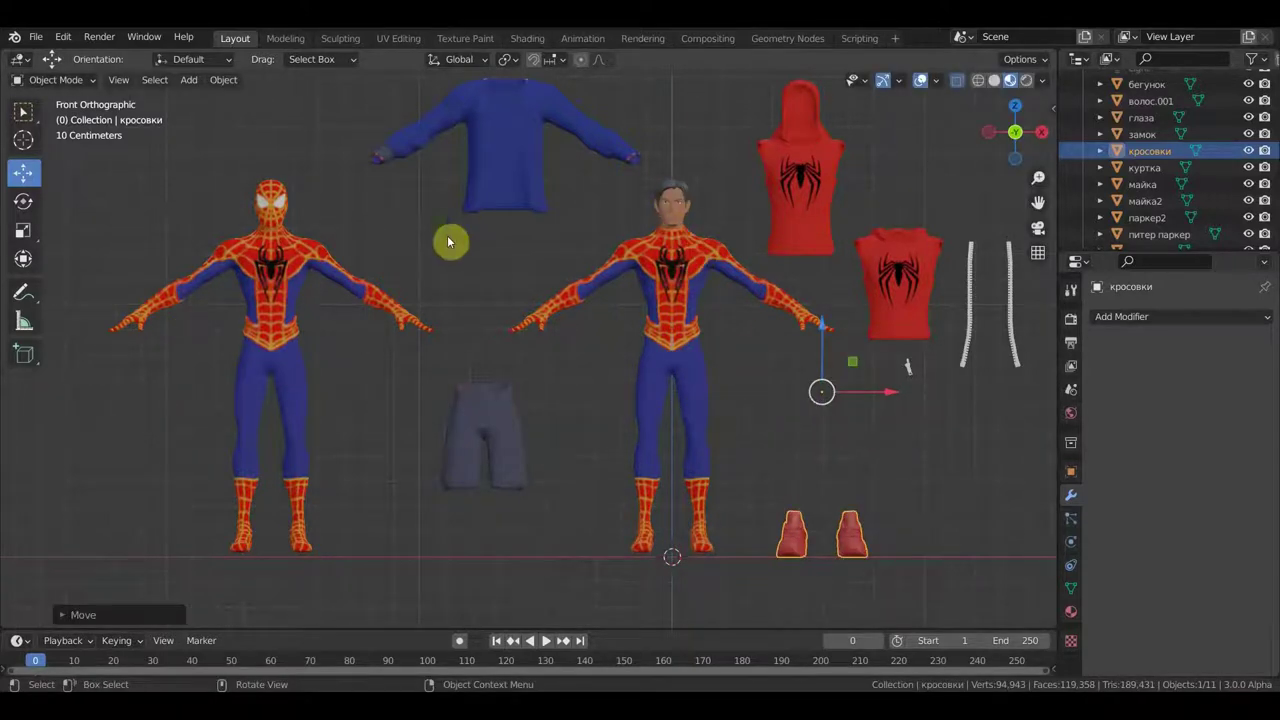
Frame the Spider-Man figure and compare it in Solid and Material Preview shading.
scroll(752, 358, up, 3)
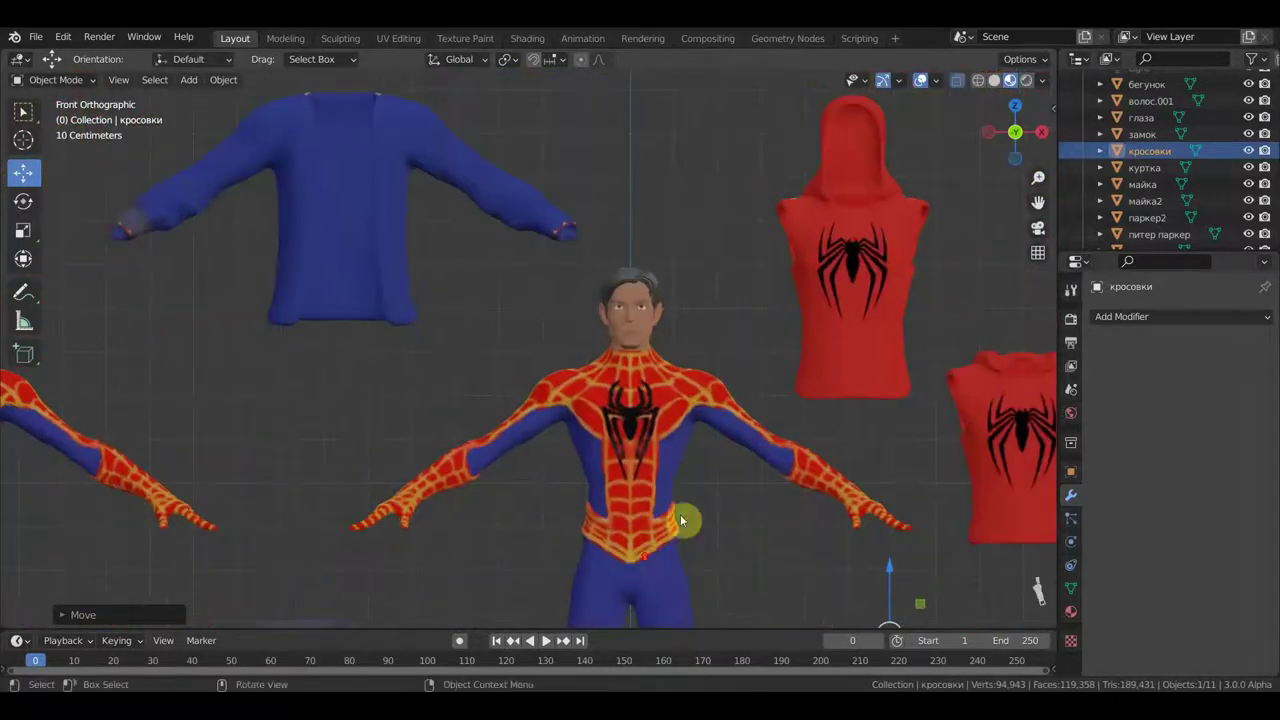
scroll(742, 440, up, 4)
scroll(700, 442, down, 2)
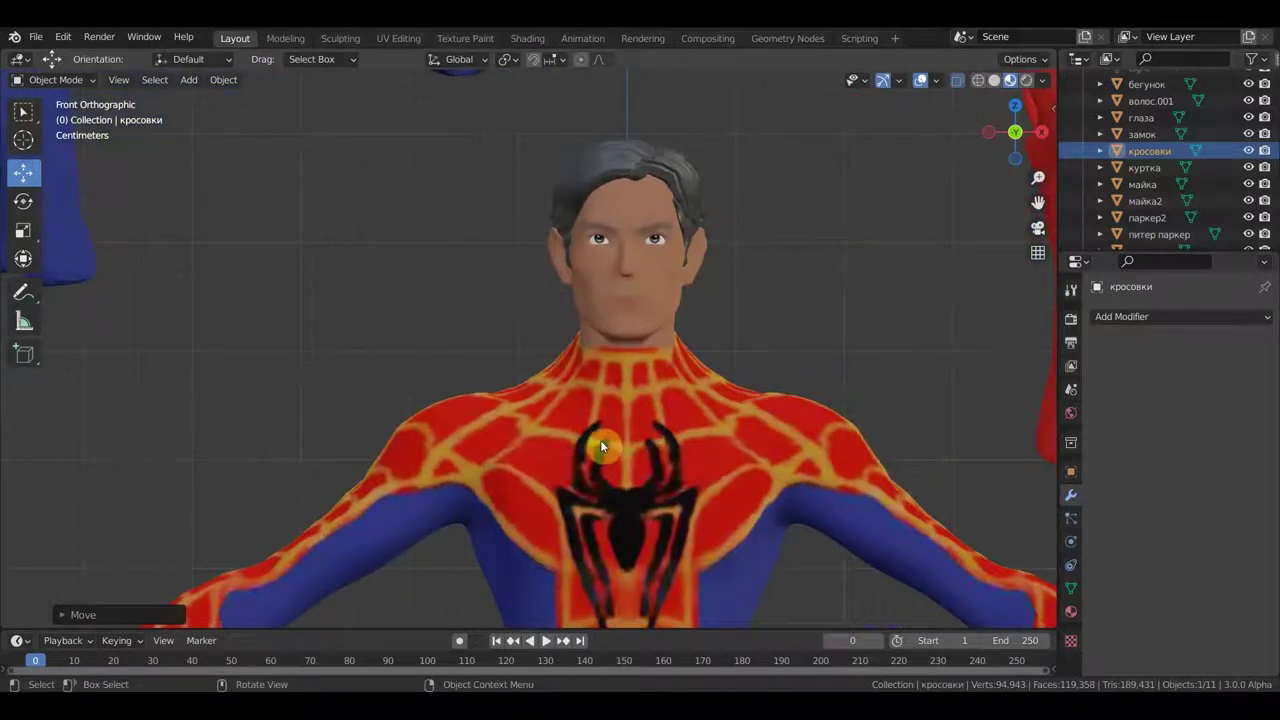
scroll(662, 400, down, 4)
mouse_move(519, 448)
shift+middle_down()
mouse_move(937, 371)
mouse_move(63, 349)
shift+middle_up()
scroll(450, 368, up, 5)
mouse_move(406, 377)
shift+middle_down()
mouse_move(289, 463)
mouse_move(278, 397)
shift+middle_up()
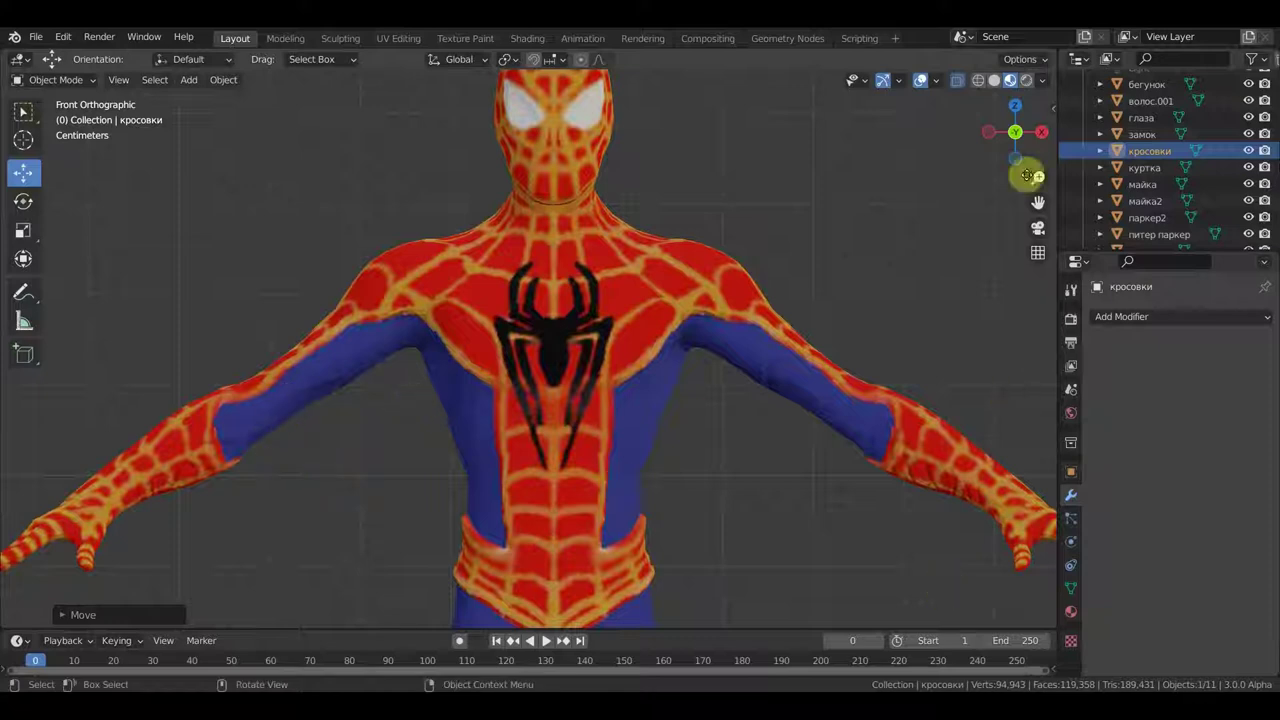
click(994, 82)
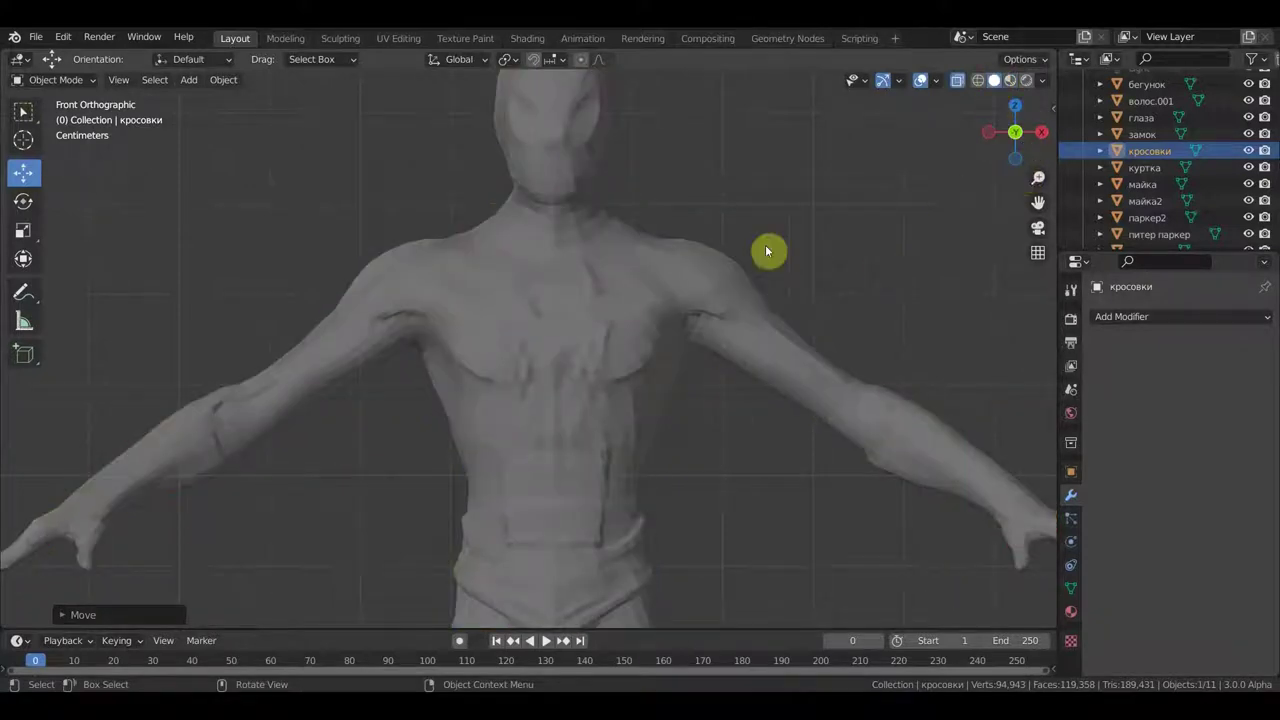
scroll(727, 412, up, 2)
scroll(729, 414, up, 1)
scroll(734, 420, up, 1)
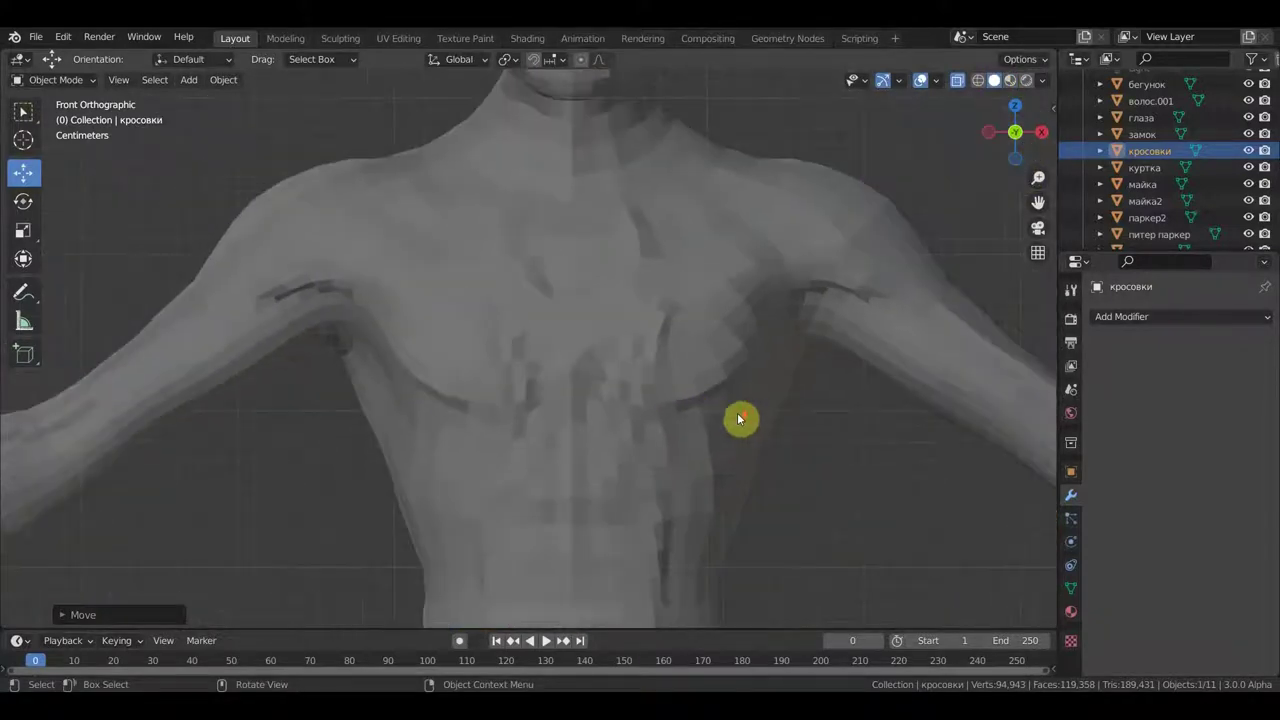
click(1010, 82)
scroll(799, 487, down, 4)
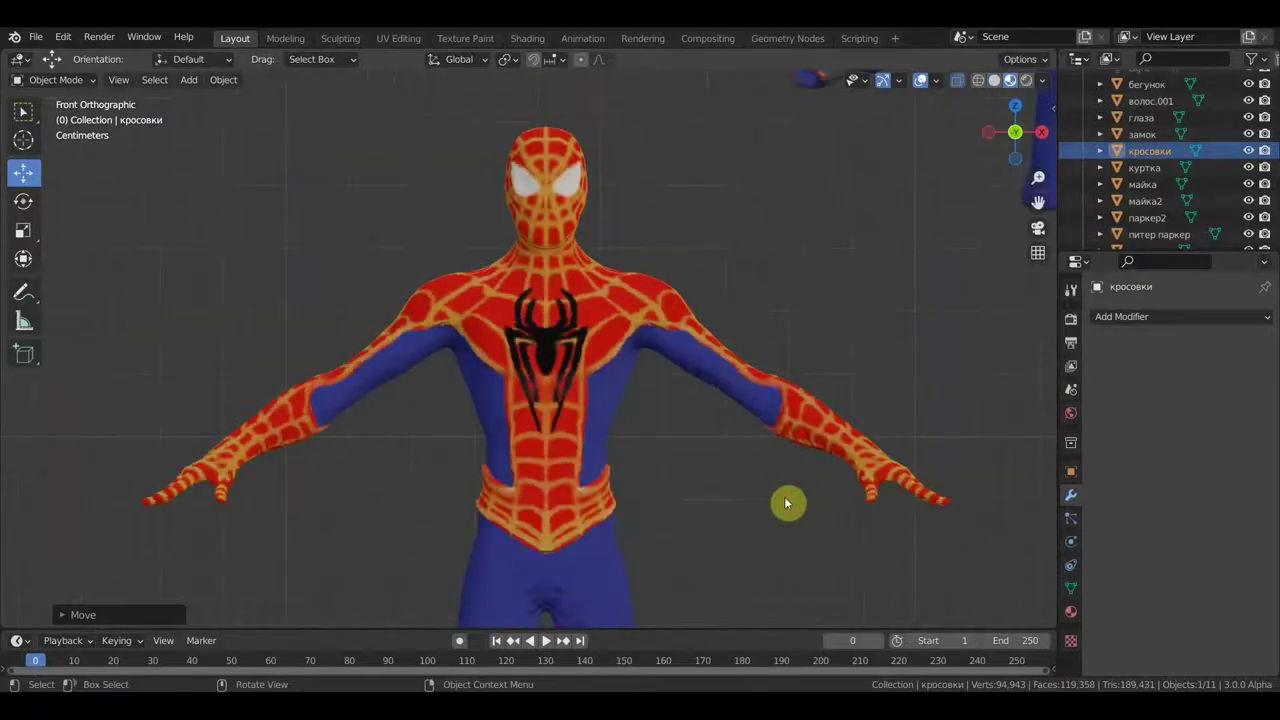
scroll(720, 480, up, 1)
scroll(630, 435, up, 2)
scroll(610, 405, up, 3)
Apply Shade Smooth to the паркер2 suit body.
click(633, 376)
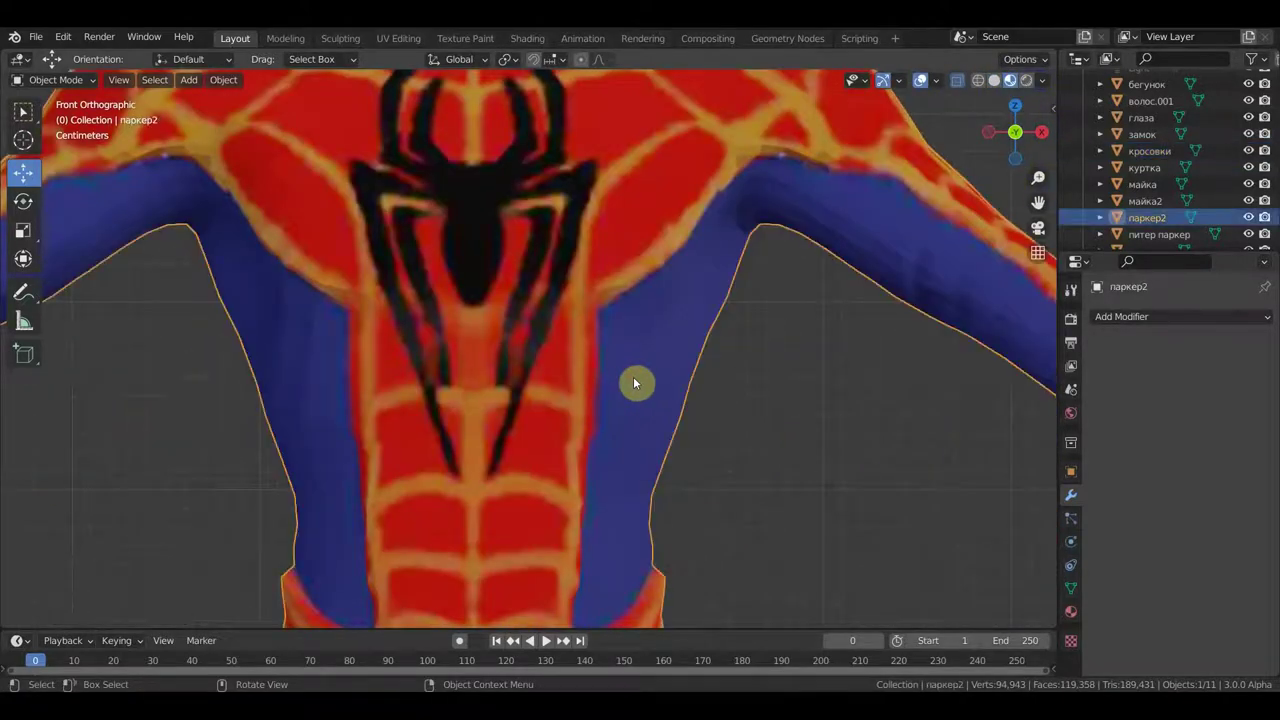
right_click(633, 376)
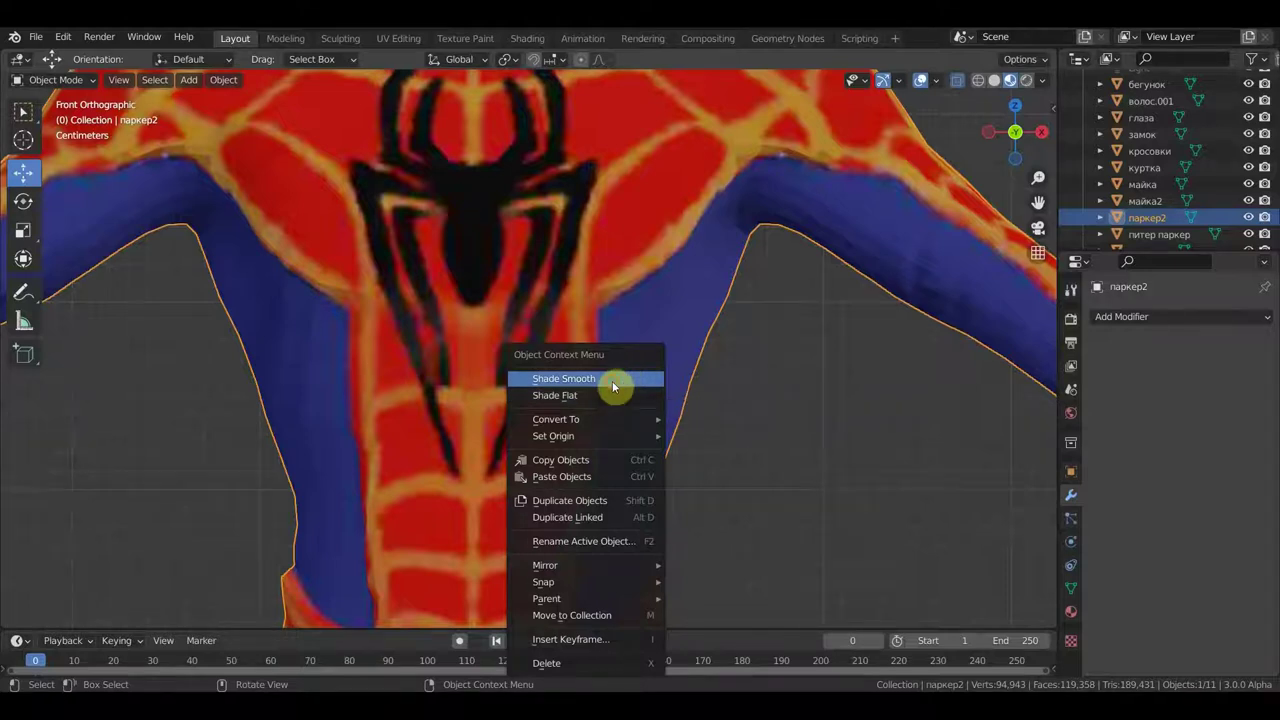
click(612, 381)
scroll(748, 428, down, 4)
mouse_move(748, 436)
shift+middle_down()
mouse_move(643, 414)
mouse_move(574, 366)
mouse_move(337, 363)
mouse_move(559, 307)
mouse_move(551, 320)
shift+middle_up()
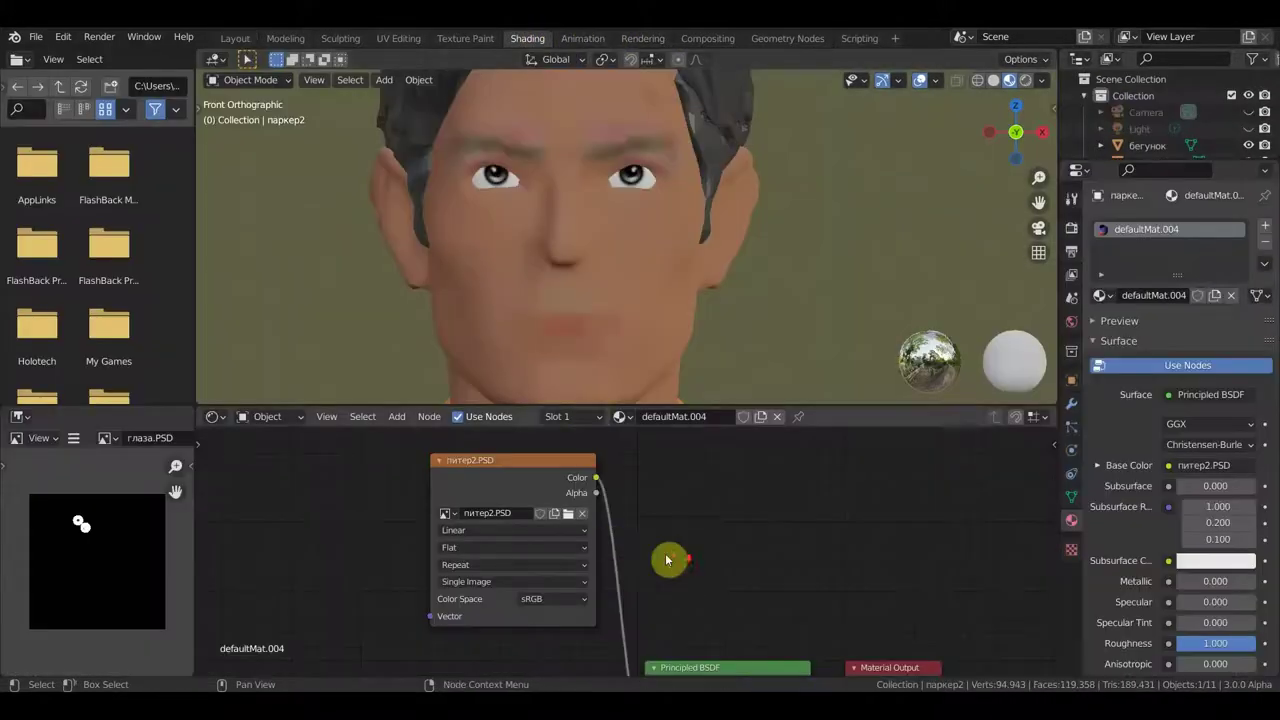
Set the Normal Map node's Strength to 1.000 in the Shading workspace.
scroll(650, 550, down, 1)
ctrl+scroll(672, 570, down, 5)
scroll(420, 314, down, 5)
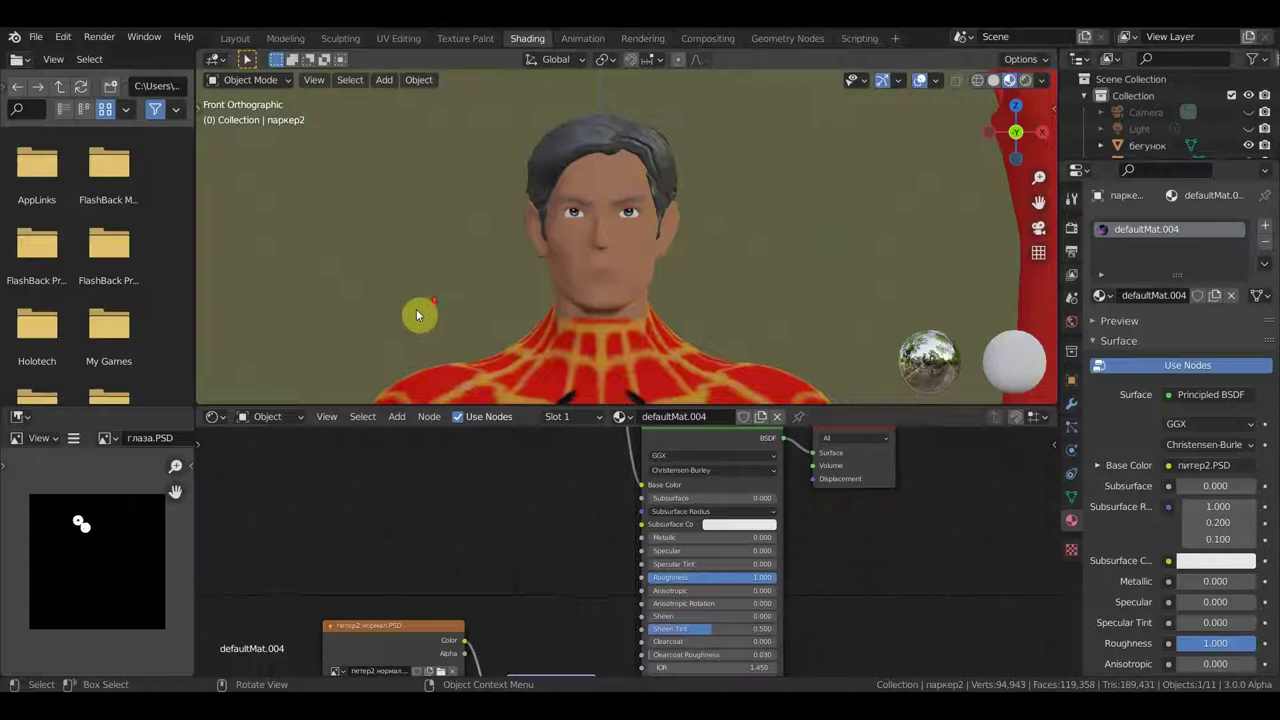
scroll(409, 317, down, 2)
scroll(417, 317, down, 3)
scroll(420, 314, up, 1)
shift+middle_drag(510, 307, 808, 186)
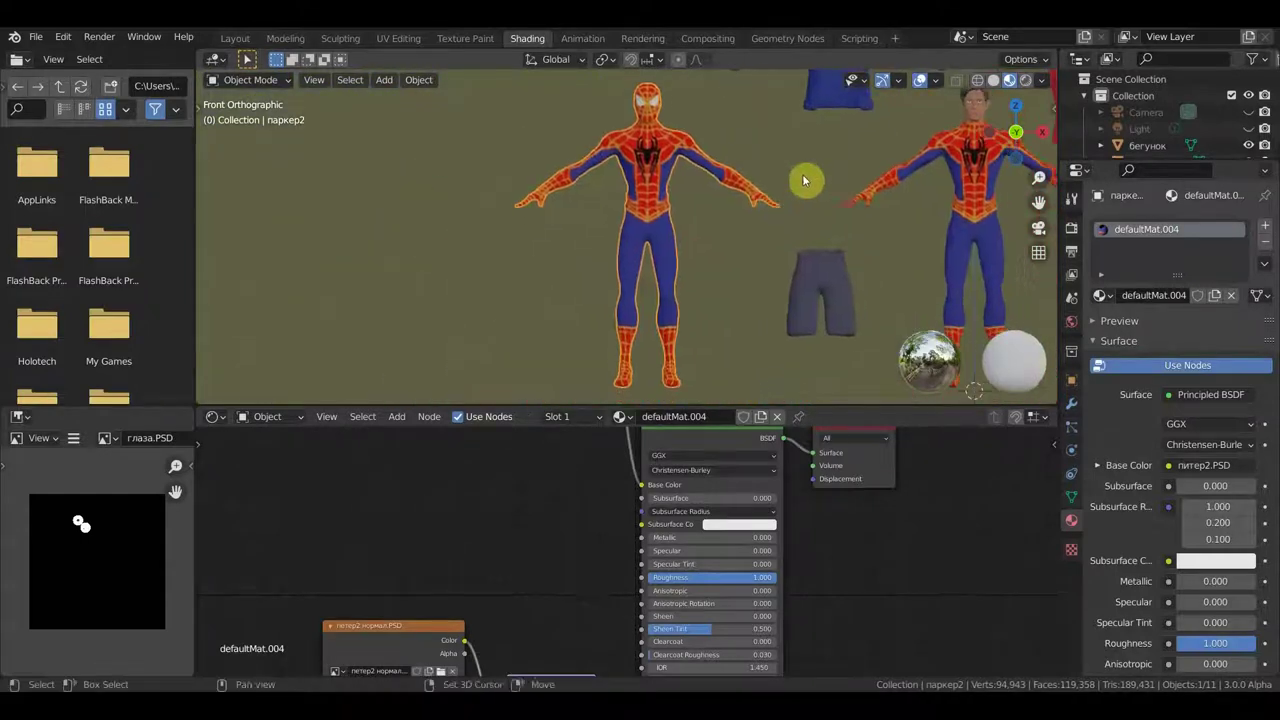
scroll(711, 343, up, 3)
scroll(720, 276, up, 2)
scroll(720, 276, up, 3)
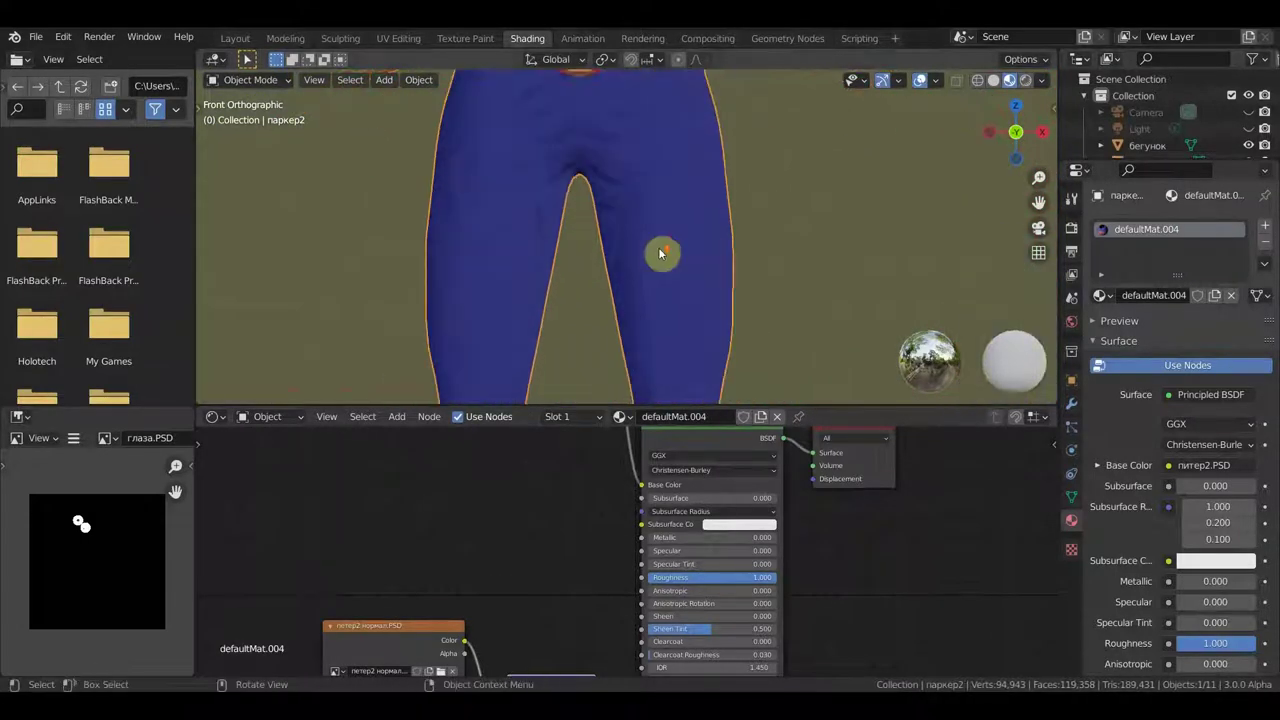
mouse_move(540, 651)
middle_down()
mouse_move(537, 477)
mouse_move(531, 495)
middle_up()
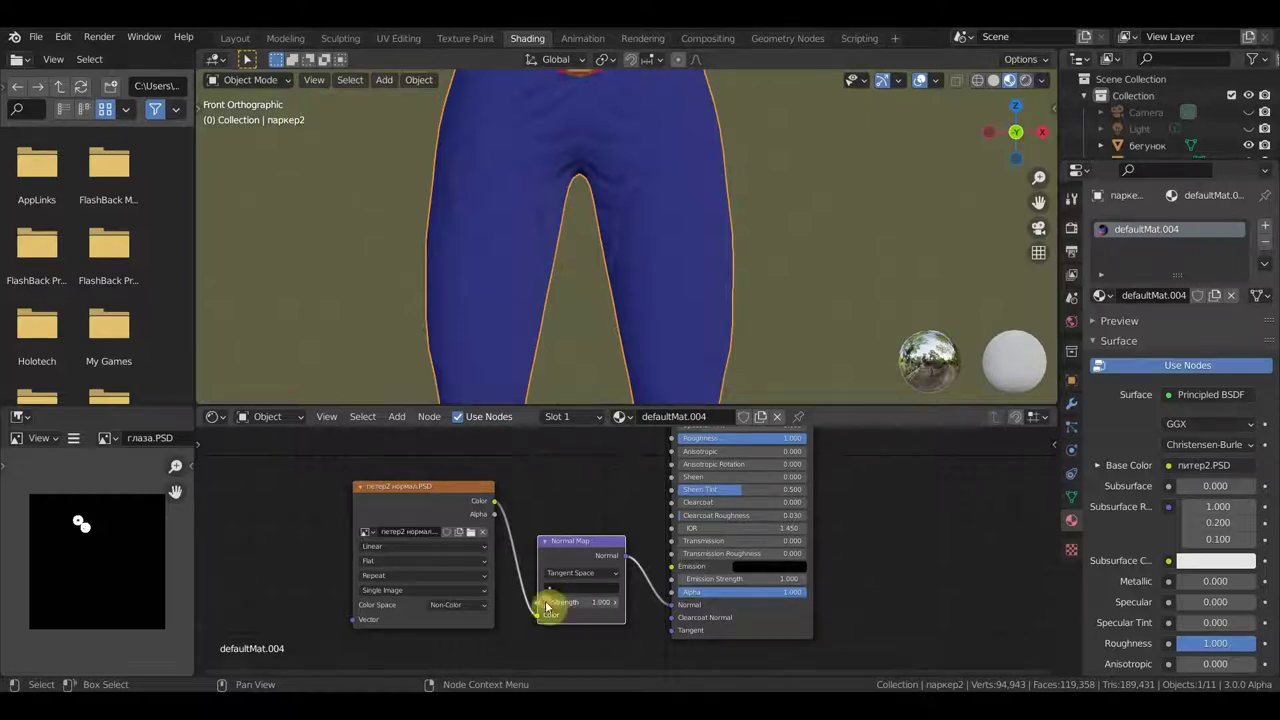
scroll(484, 607, up, 1)
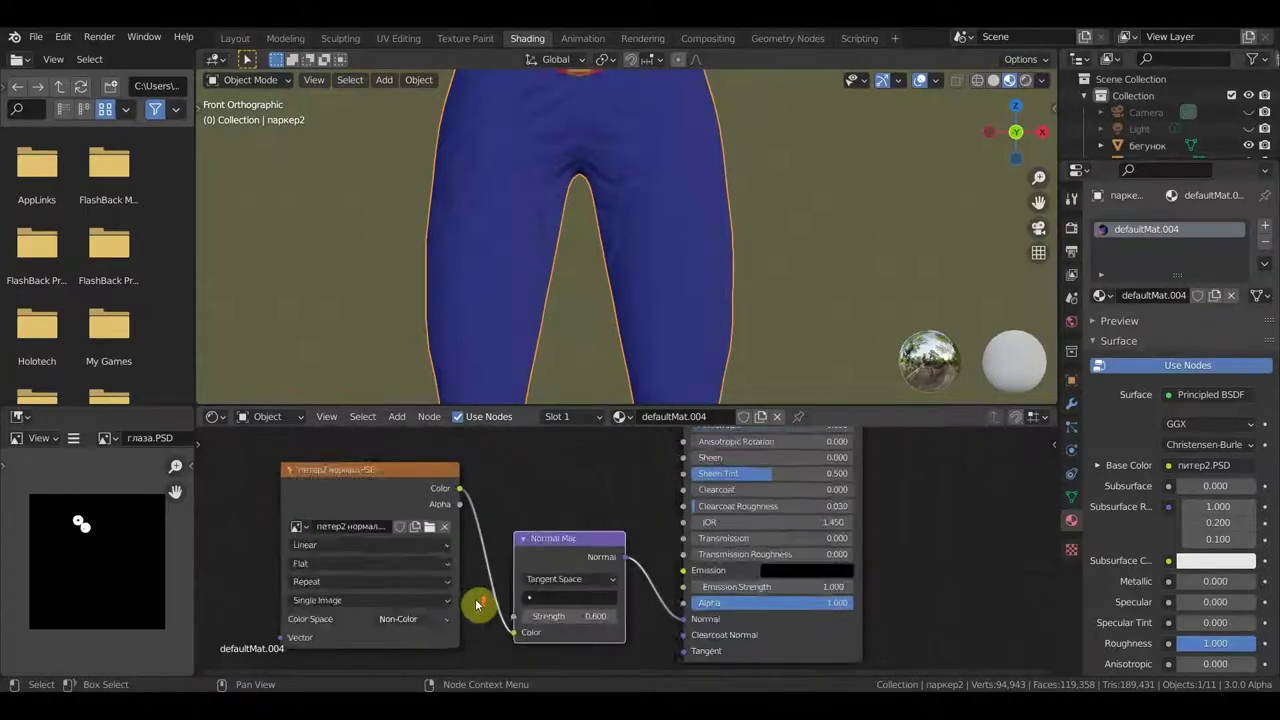
scroll(484, 607, up, 1)
click(610, 626)
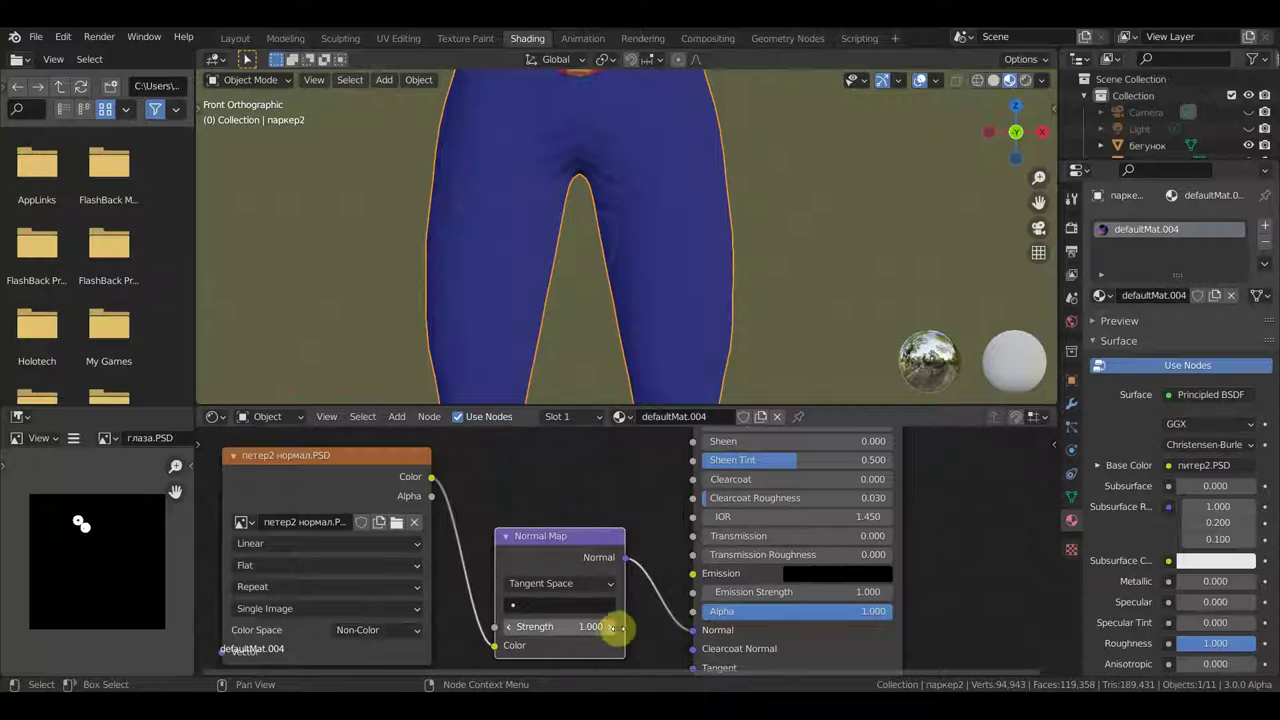
Display петер2 нормал.PSD in the Image Editor.
click(106, 438)
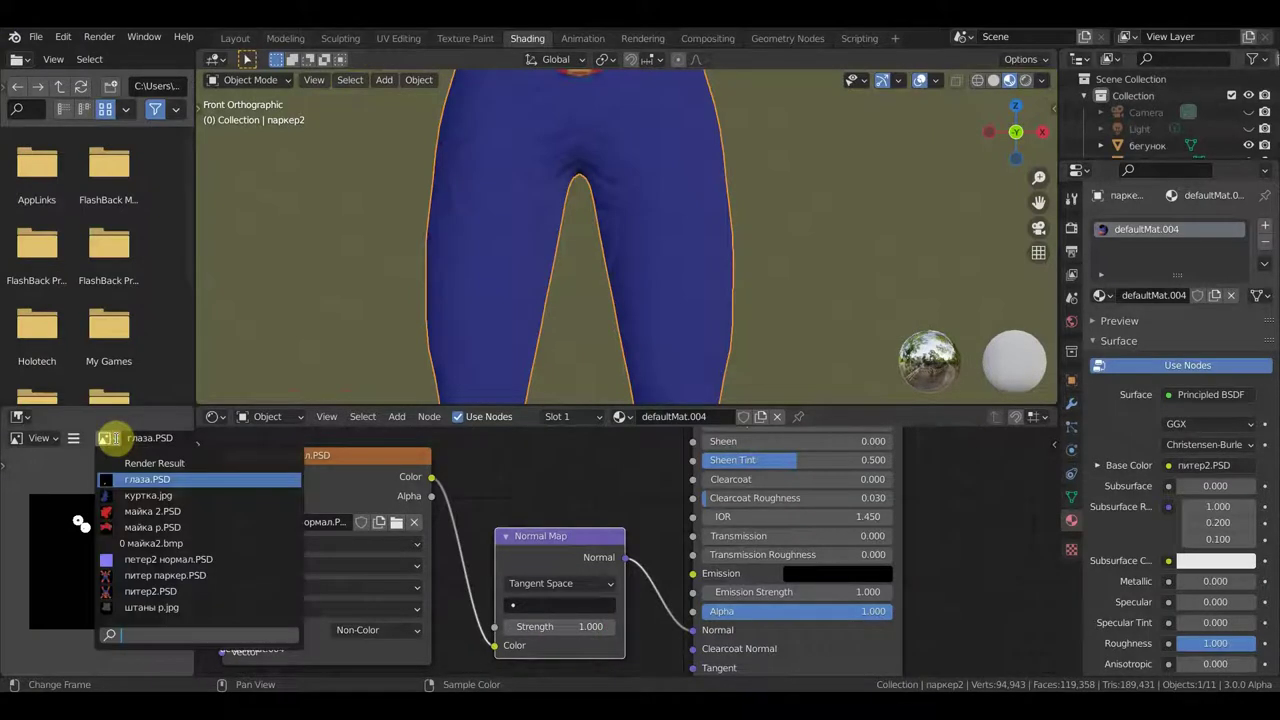
click(150, 559)
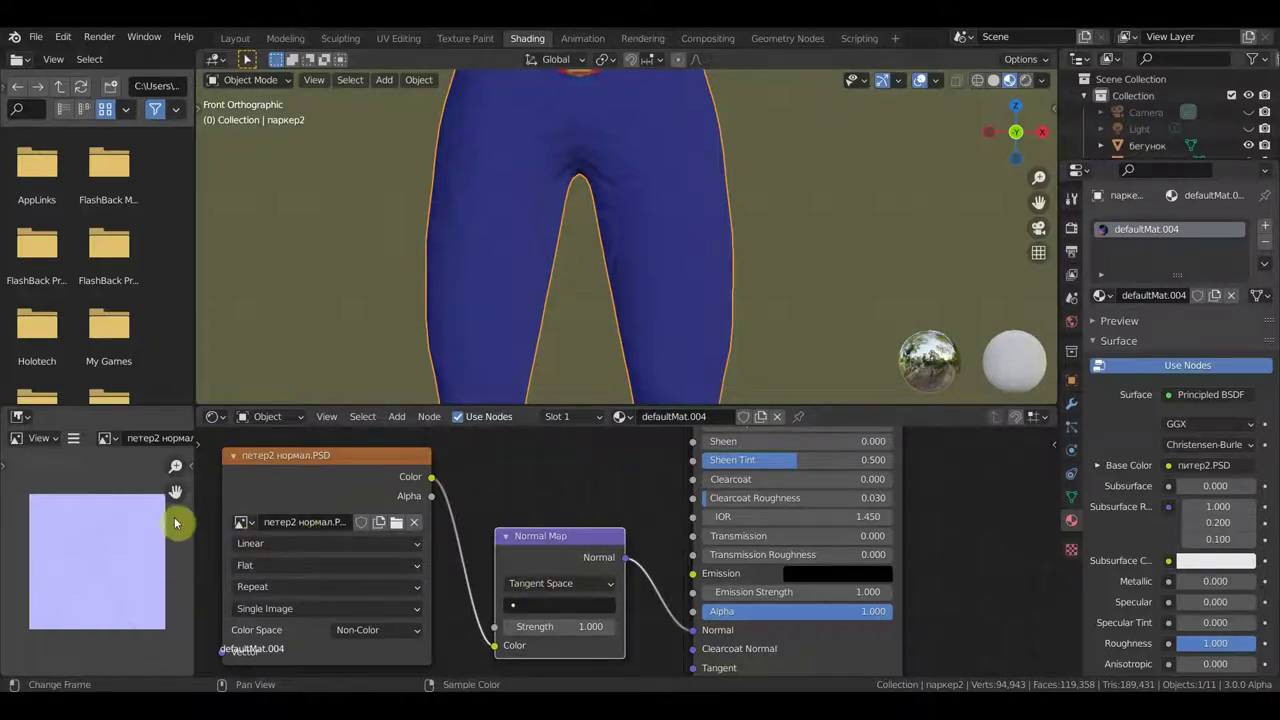
click(74, 442)
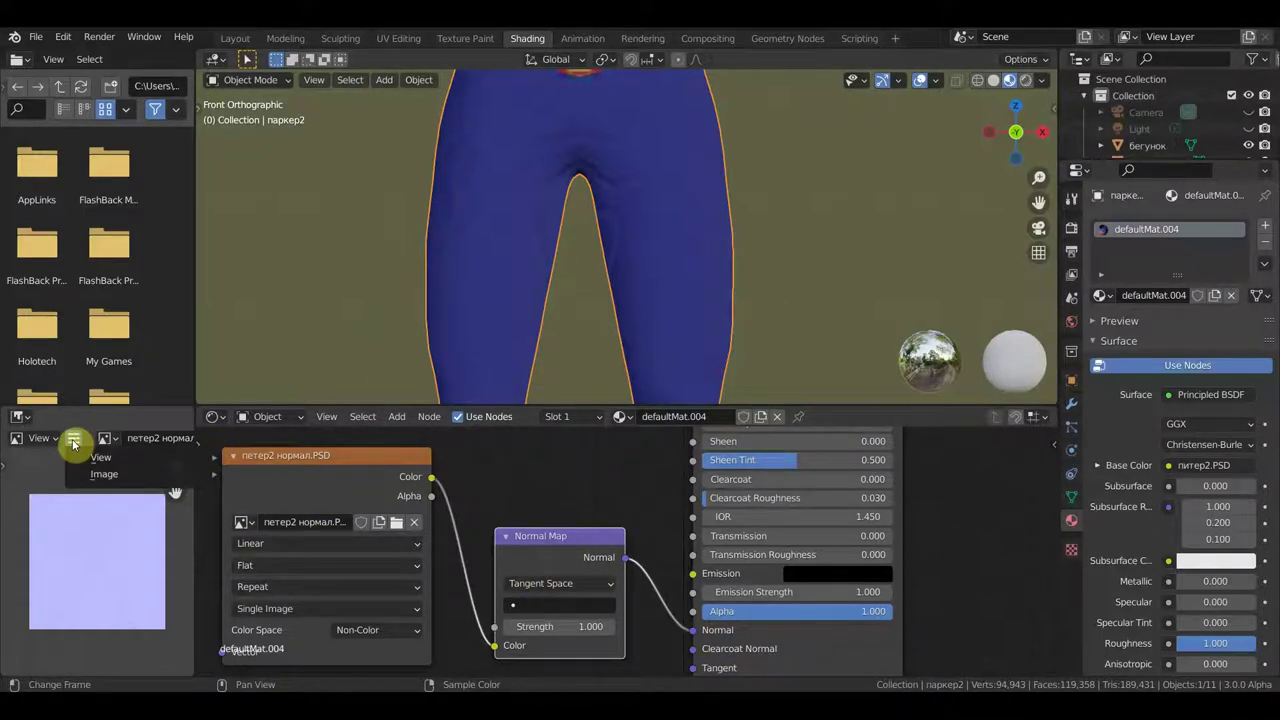
mouse_move(253, 408)
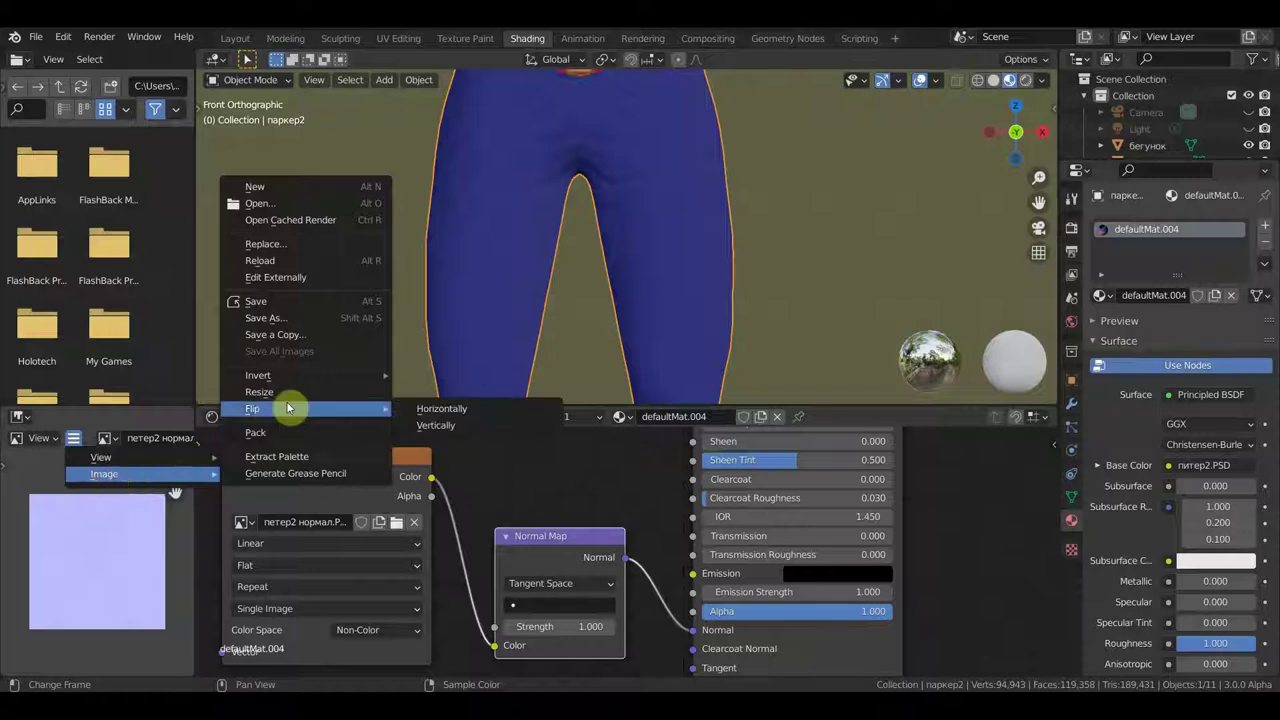
Flip the normal map vertically and save it as петер2 нормал.jpg.
click(435, 425)
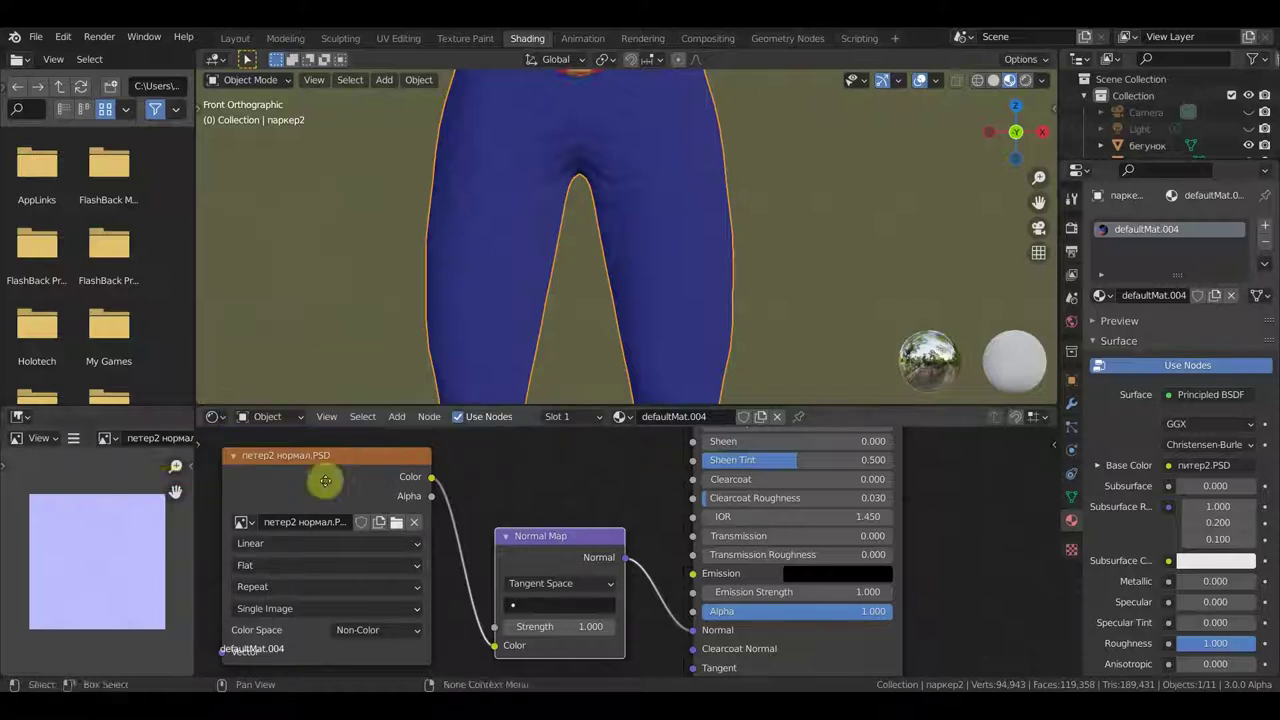
click(70, 441)
mouse_move(105, 474)
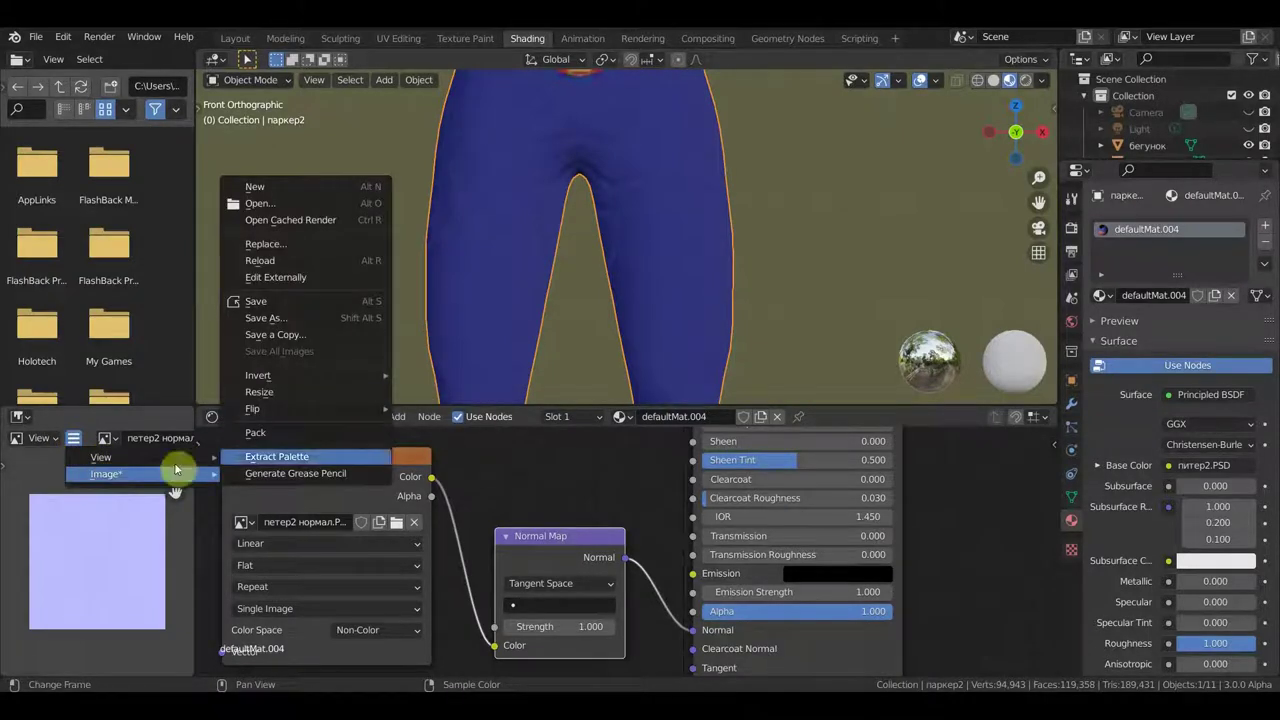
click(303, 300)
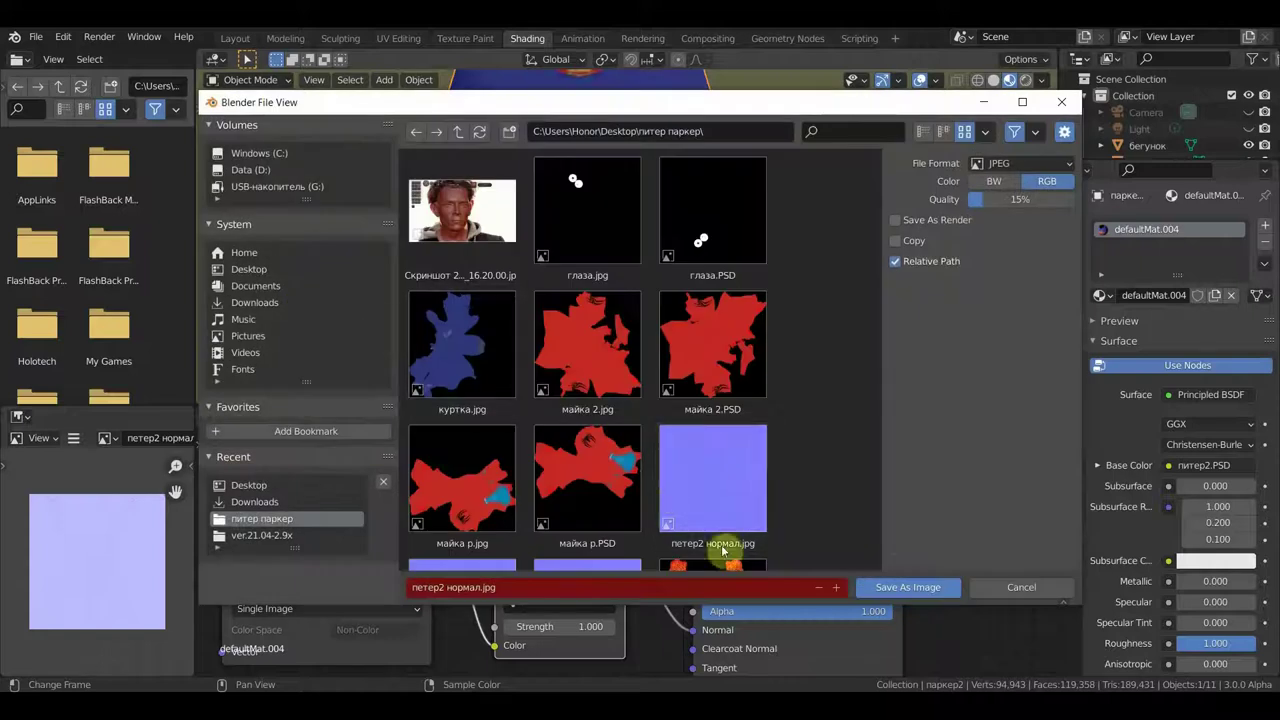
click(912, 596)
Drag the Normal Map Strength value to 0.800.
scroll(709, 206, down, 1)
scroll(703, 220, up, 2)
scroll(711, 329, down, 2)
scroll(613, 203, up, 1)
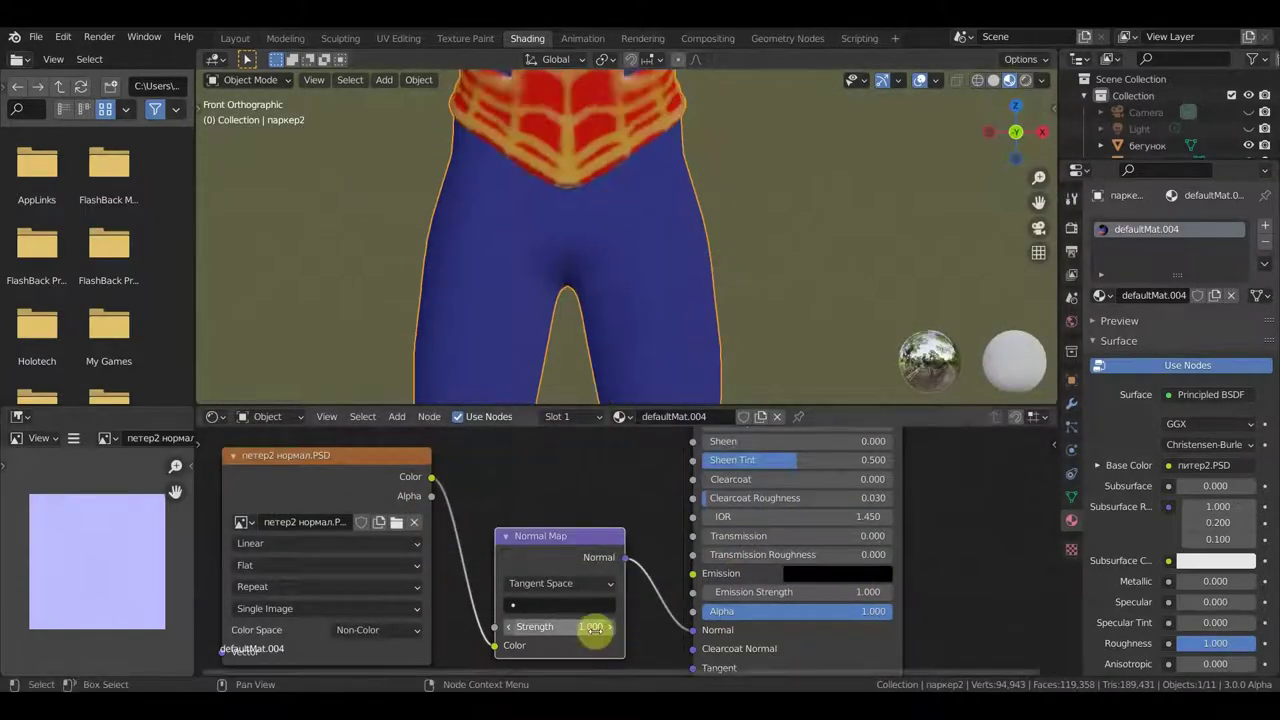
mouse_move(567, 625)
mouse_down()
mouse_move(640, 625)
mouse_move(527, 626)
mouse_up()
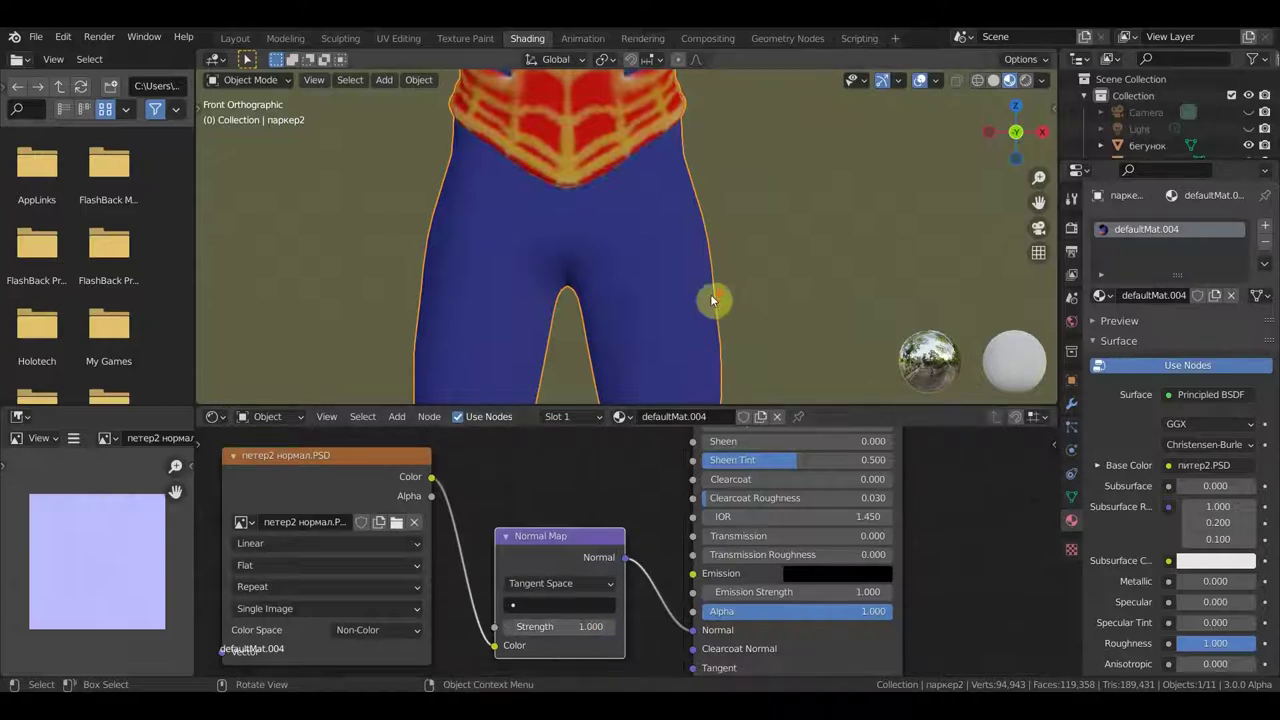
Pan across the character lineup and switch to the Layout workspace.
scroll(714, 300, down, 4)
scroll(712, 301, down, 3)
shift+middle_drag(712, 301, 586, 334)
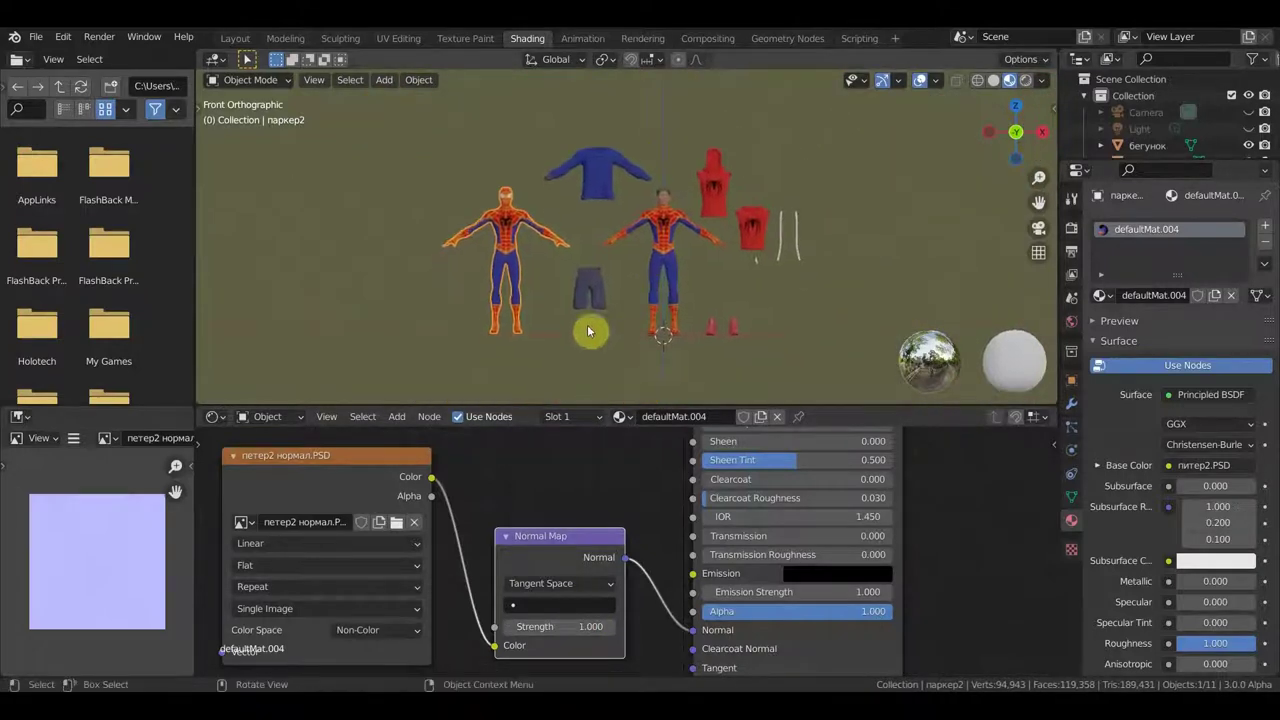
click(237, 40)
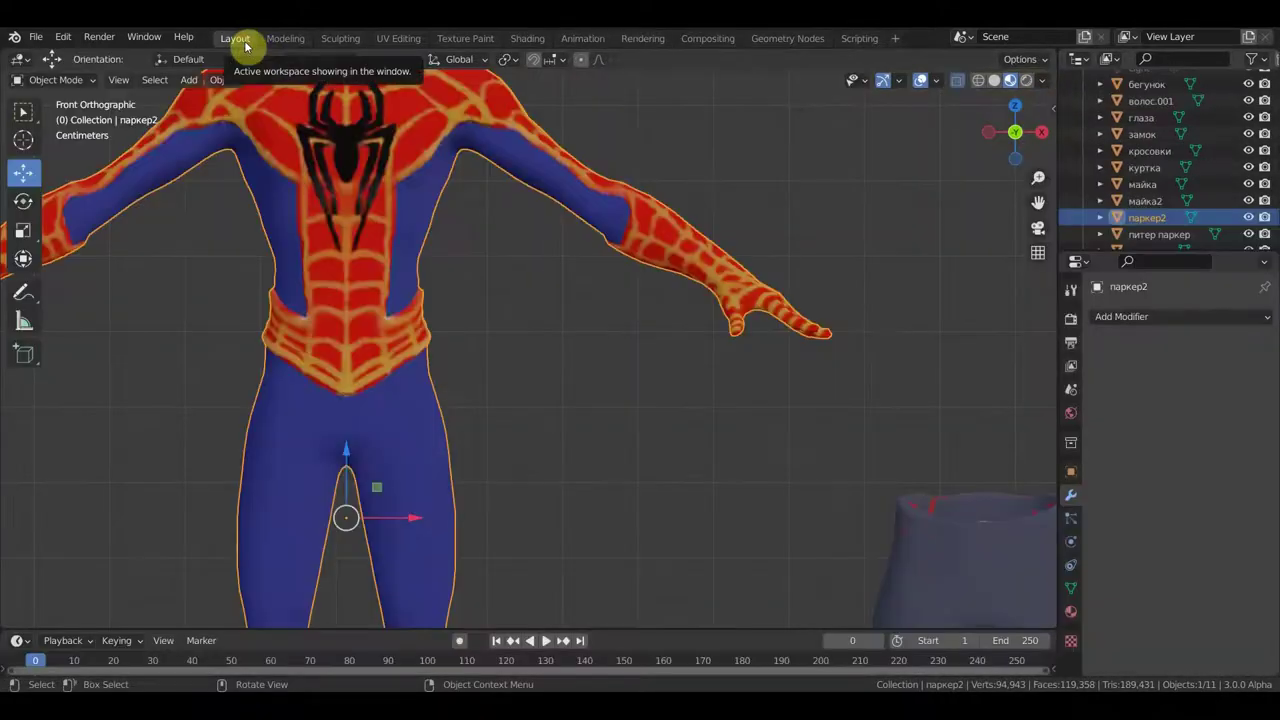
Zoom out to the whole scene in Front Orthographic and view the File menu's export formats.
scroll(718, 437, down, 2)
scroll(703, 437, down, 1)
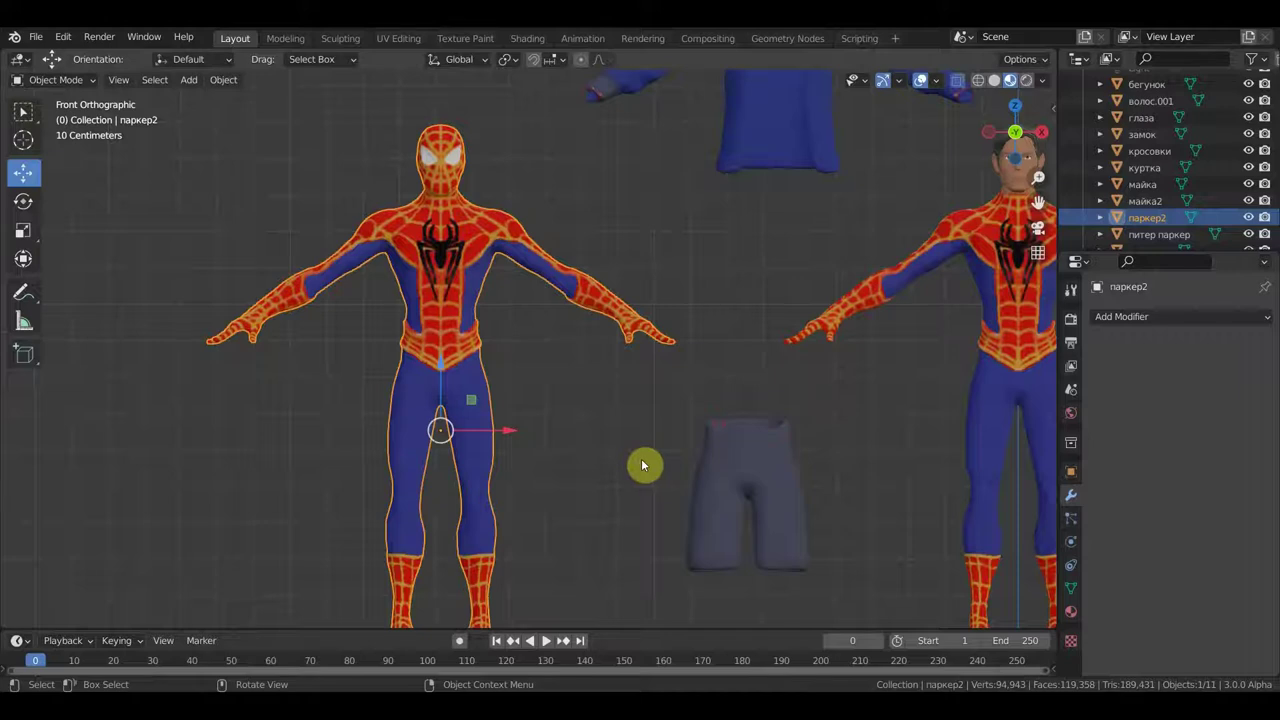
scroll(641, 460, down, 1)
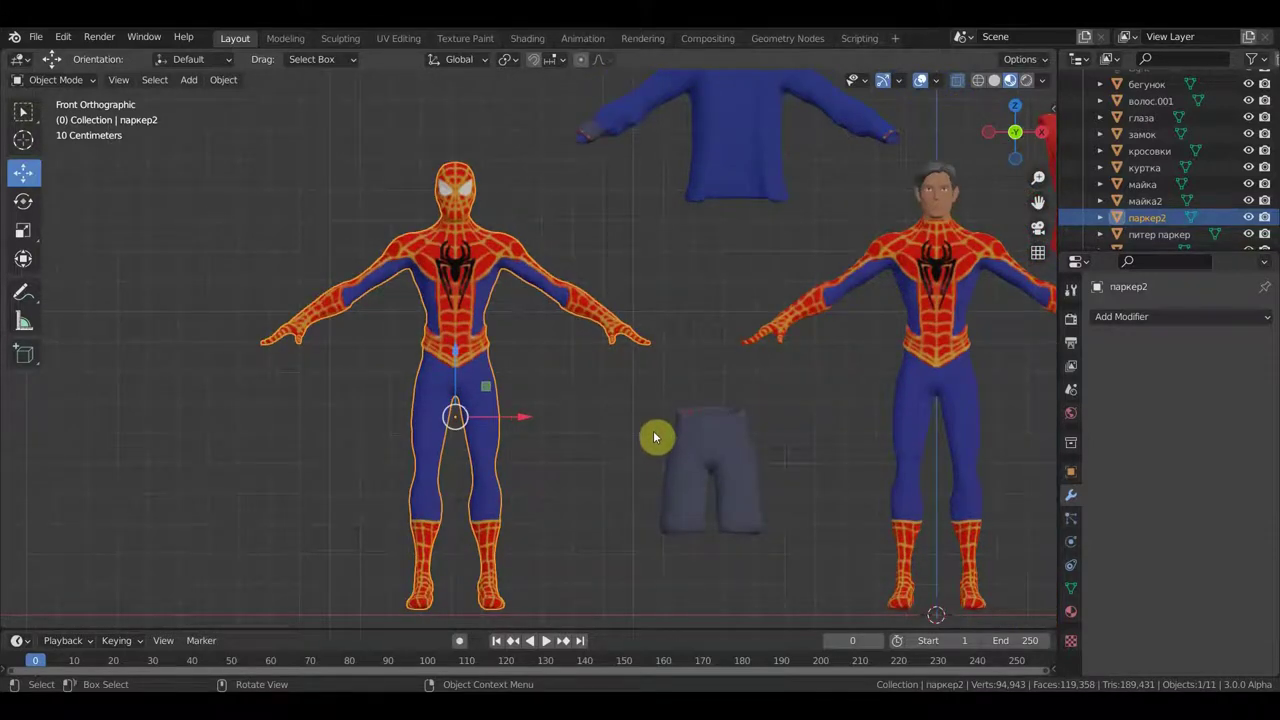
scroll(652, 445, down, 1)
ctrl+scroll(491, 457, right, 2)
ctrl+scroll(560, 414, right, 2)
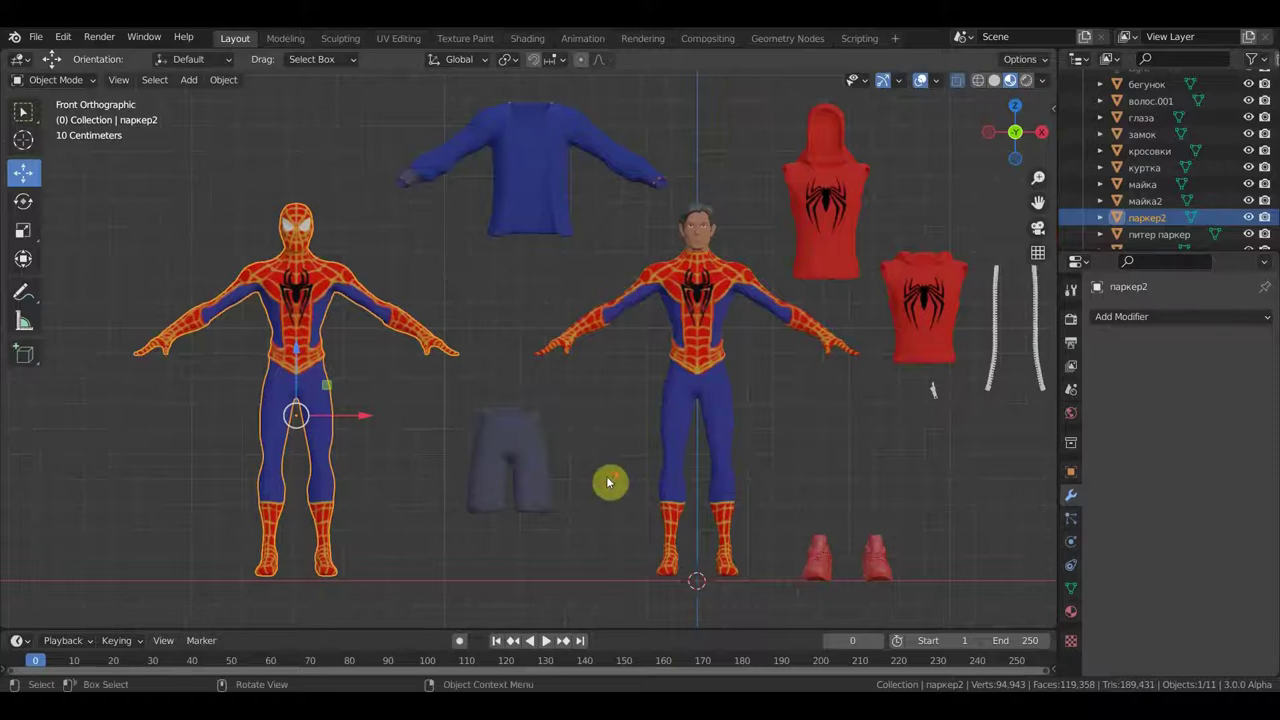
scroll(613, 481, down, 2)
mouse_move(584, 478)
middle_down()
mouse_move(574, 491)
mouse_move(583, 485)
middle_up()
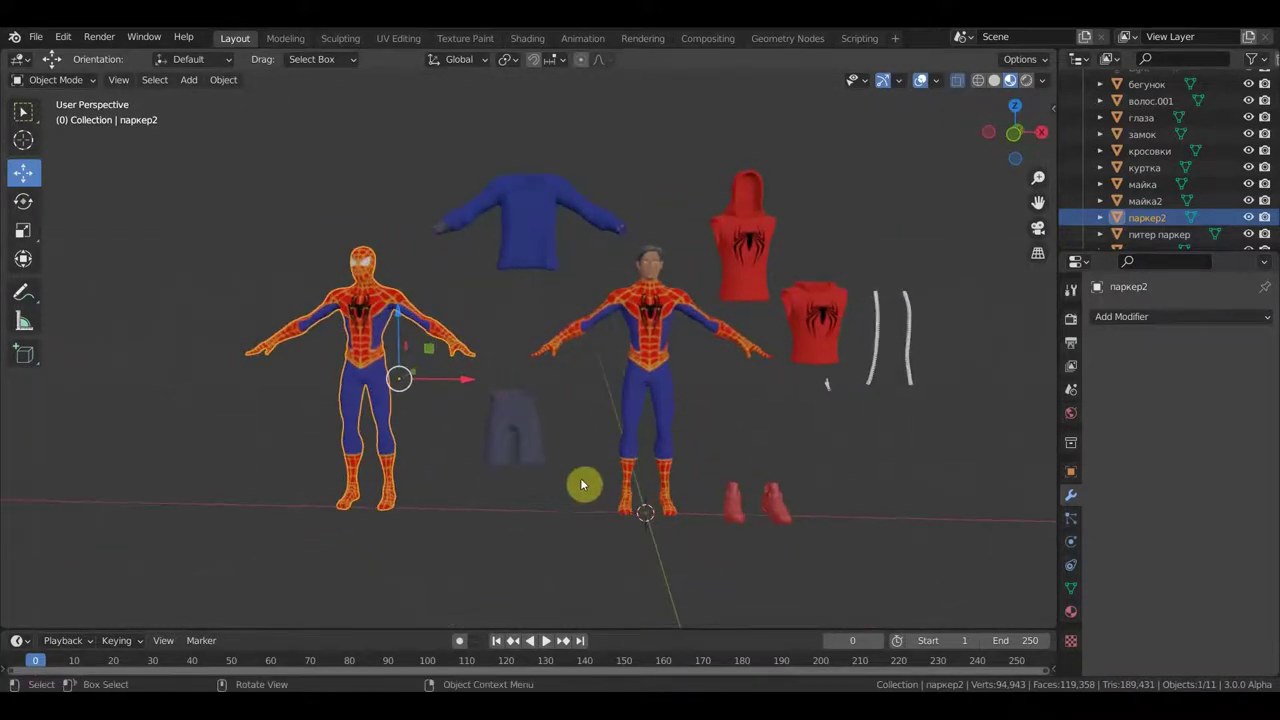
key(KP_1)
scroll(651, 486, up, 1)
scroll(657, 486, up, 1)
scroll(646, 508, up, 1)
scroll(634, 497, down, 1)
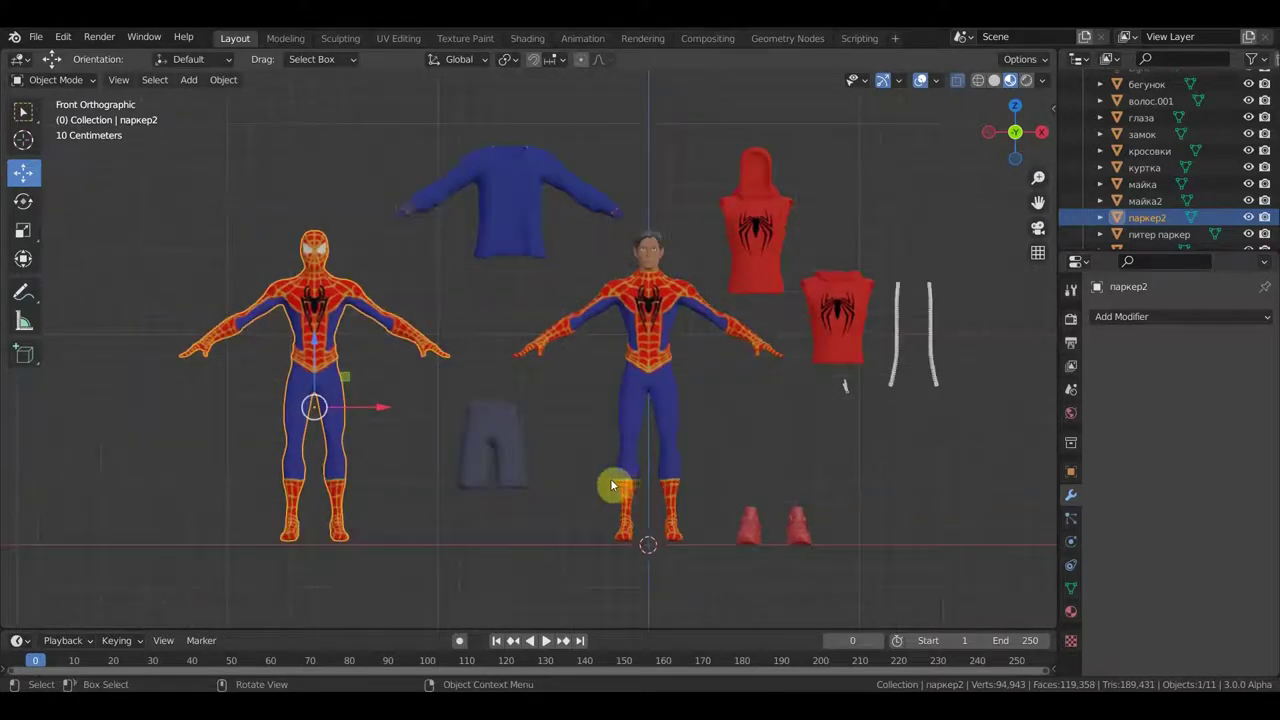
click(36, 37)
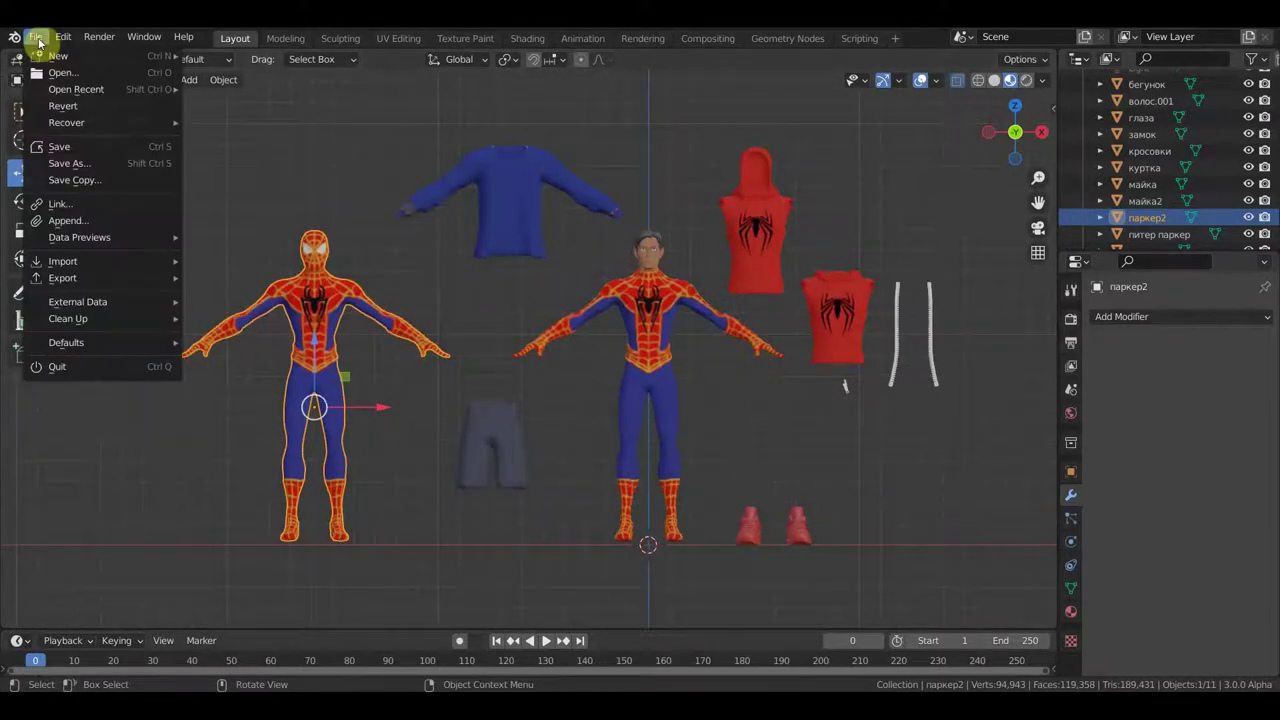
mouse_move(63, 278)
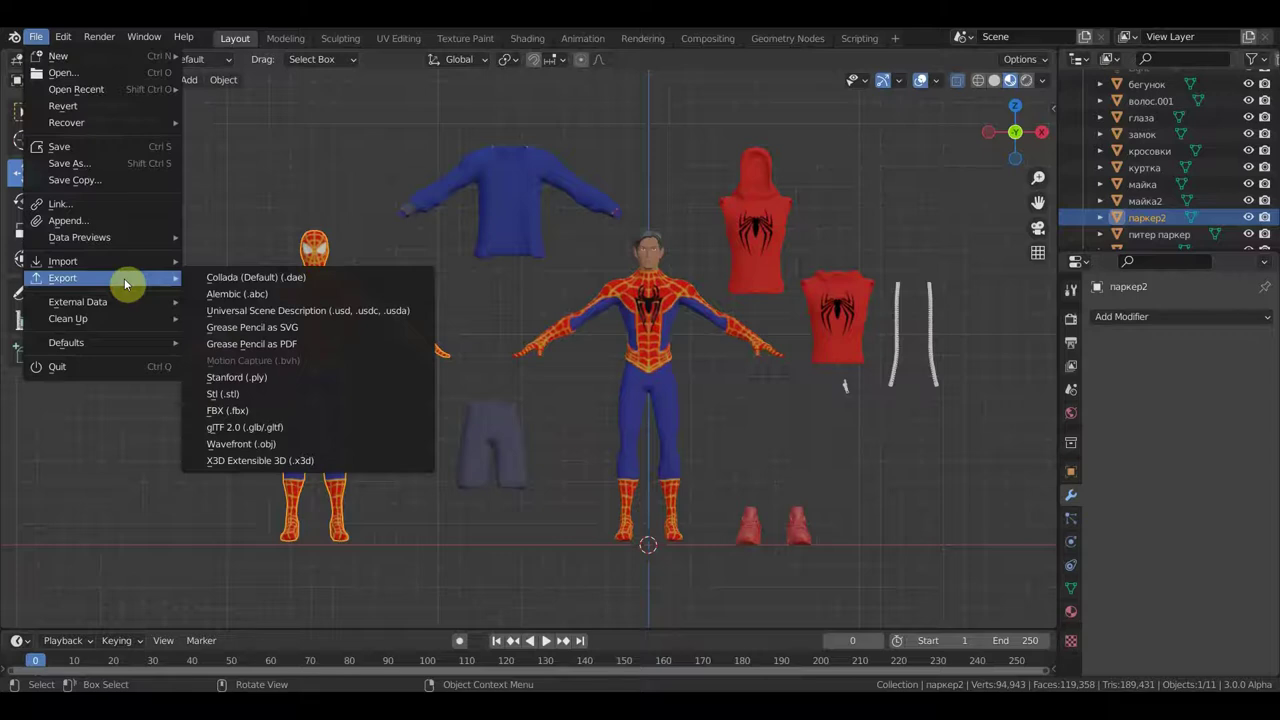
Slide the red vest майка2 left onto the middle figure.
click(838, 330)
drag(908, 406, 714, 416)
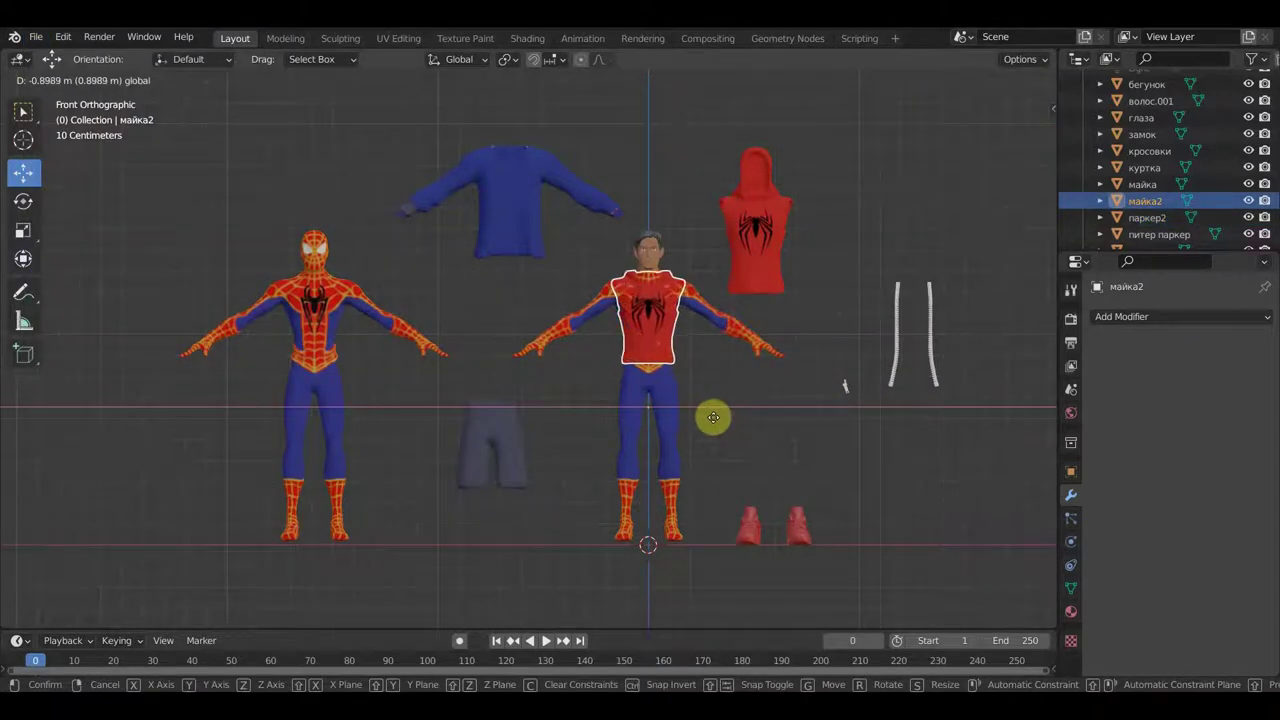
drag(713, 417, 714, 418)
Move the grey shorts onto the middle figure's hips, then select the left Spider-Man body.
click(522, 430)
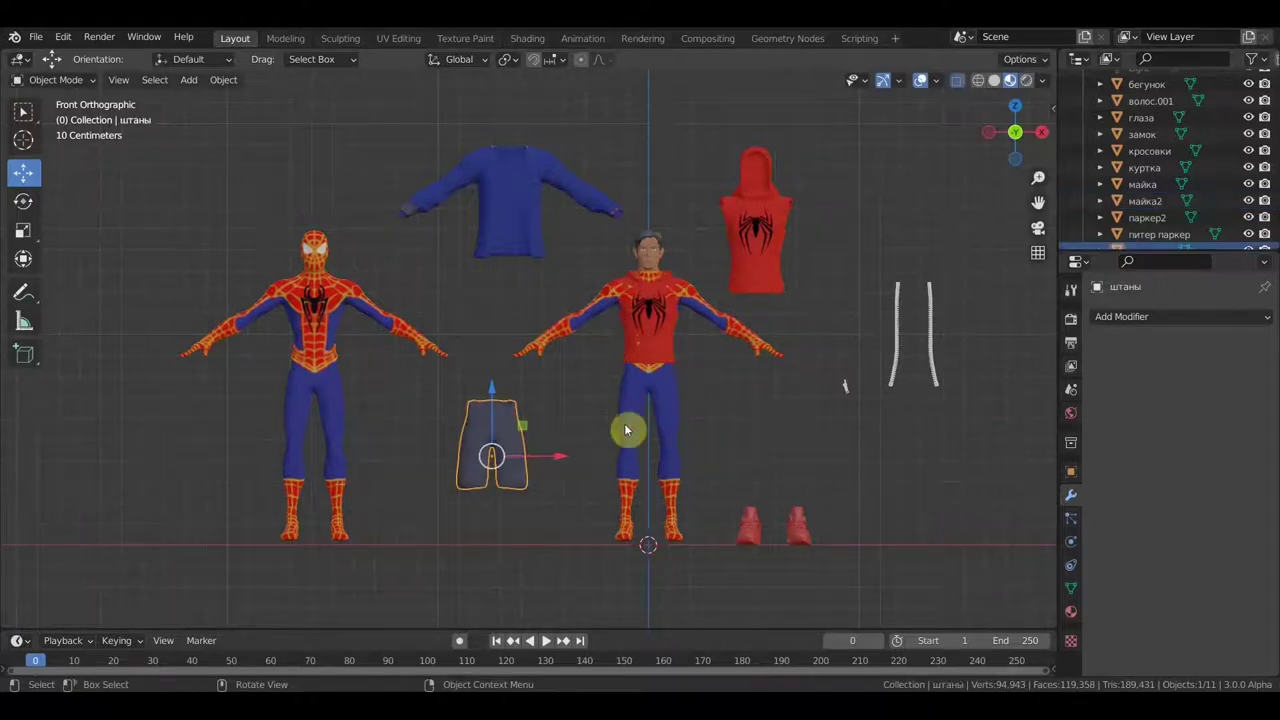
drag(545, 467, 707, 447)
drag(654, 397, 666, 337)
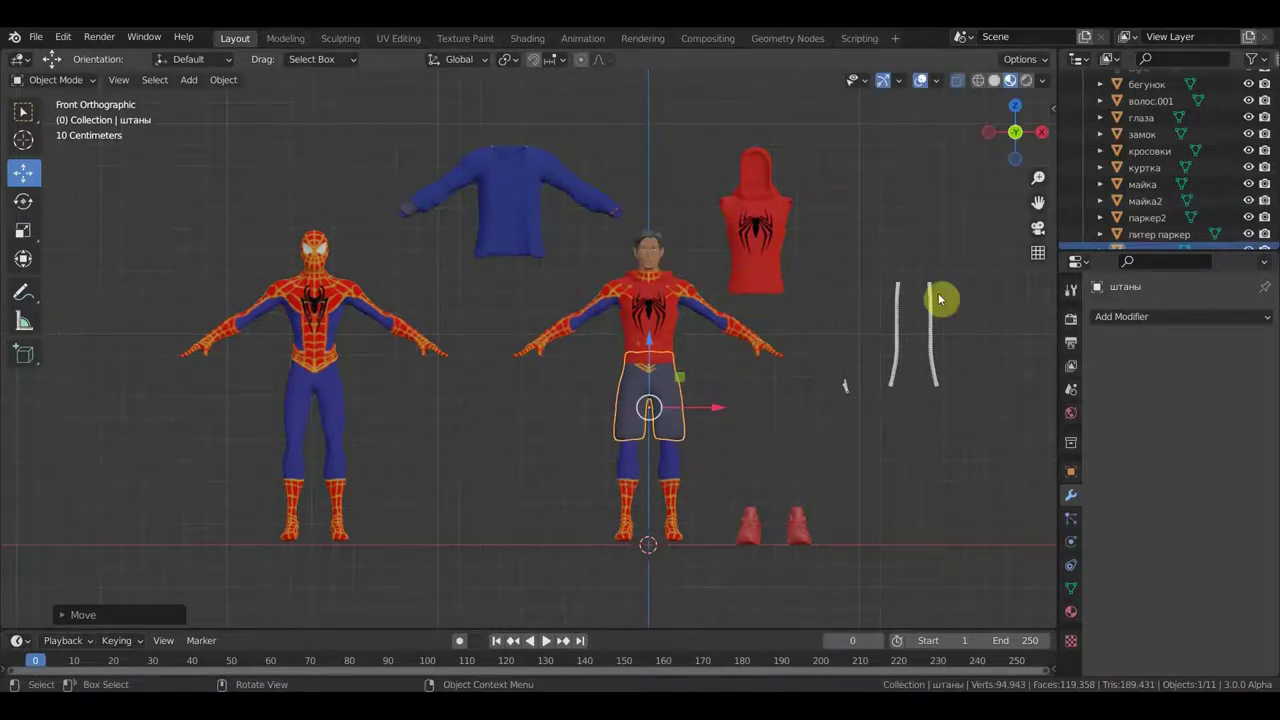
click(528, 220)
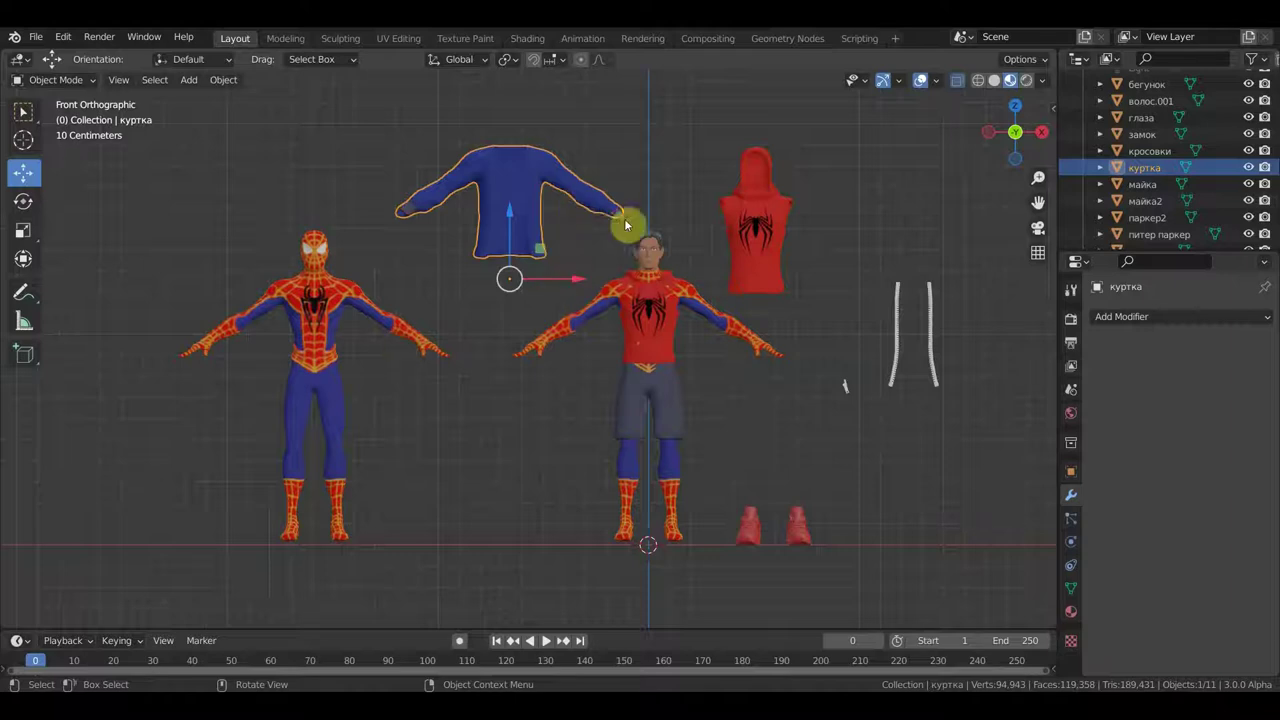
click(313, 253)
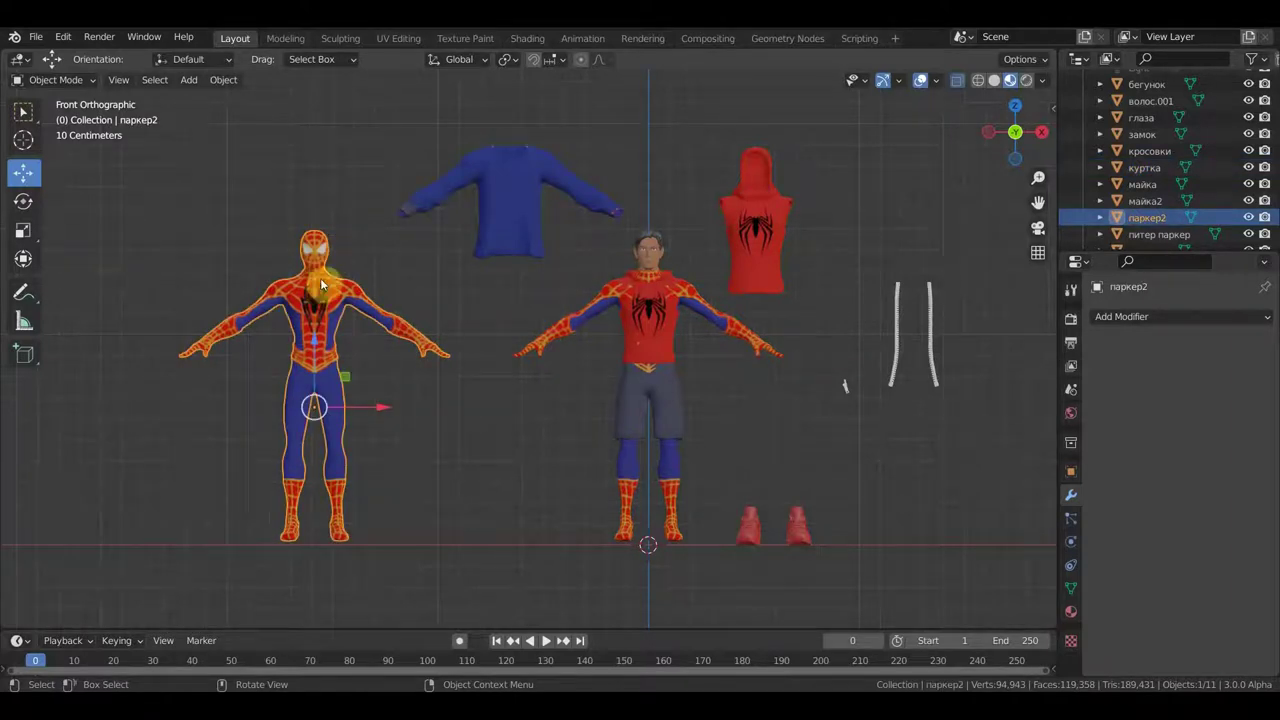
Move the питер паркер figure and its глаза eyes object off to the right.
click(654, 250)
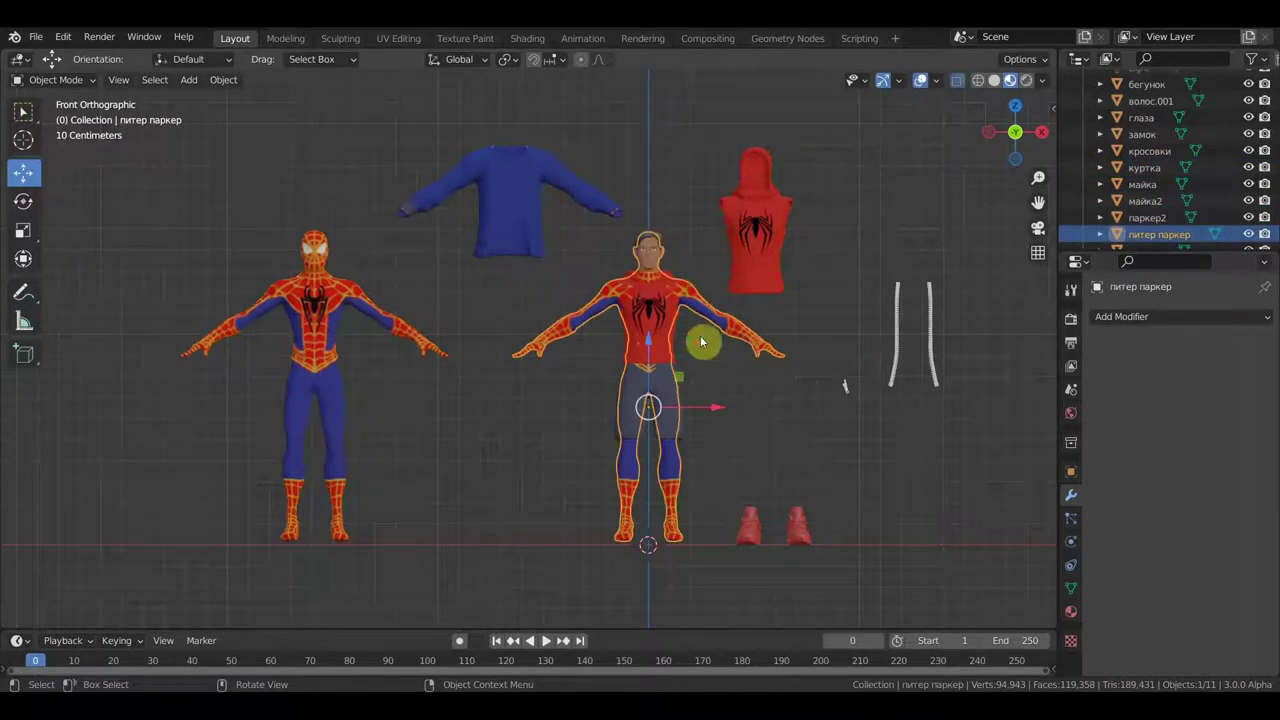
key(g)
click(14, 405)
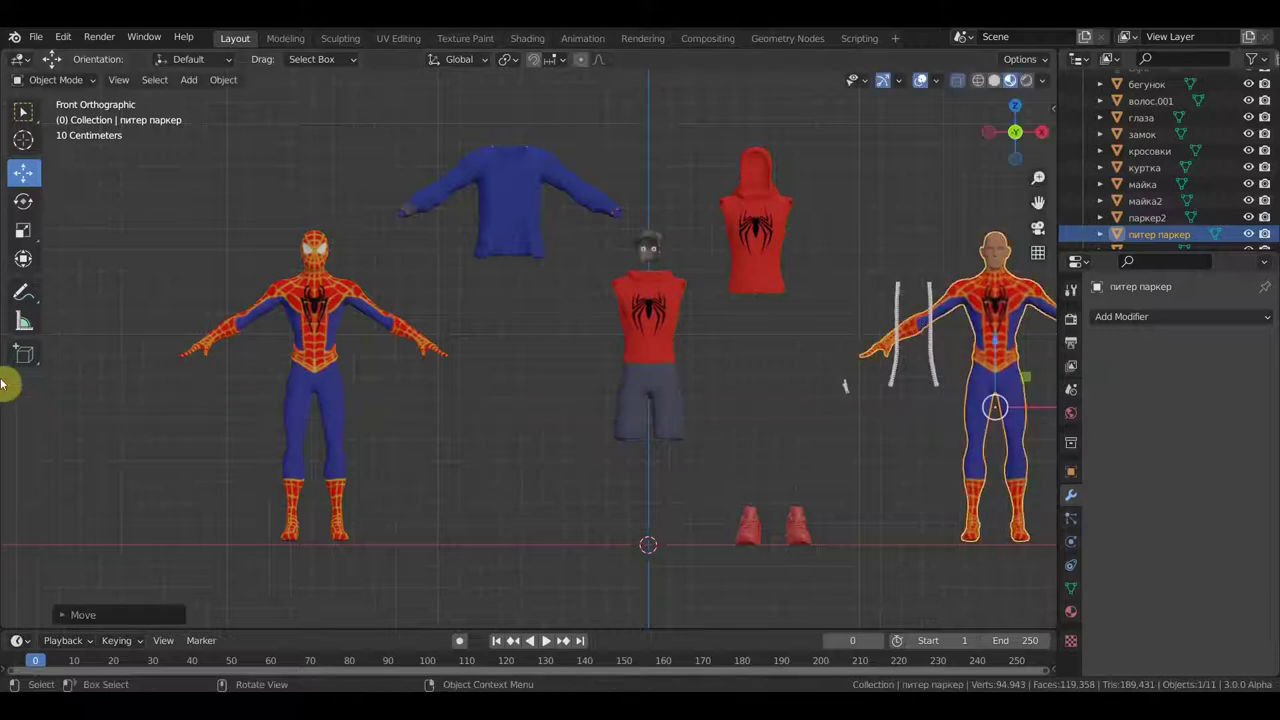
click(645, 250)
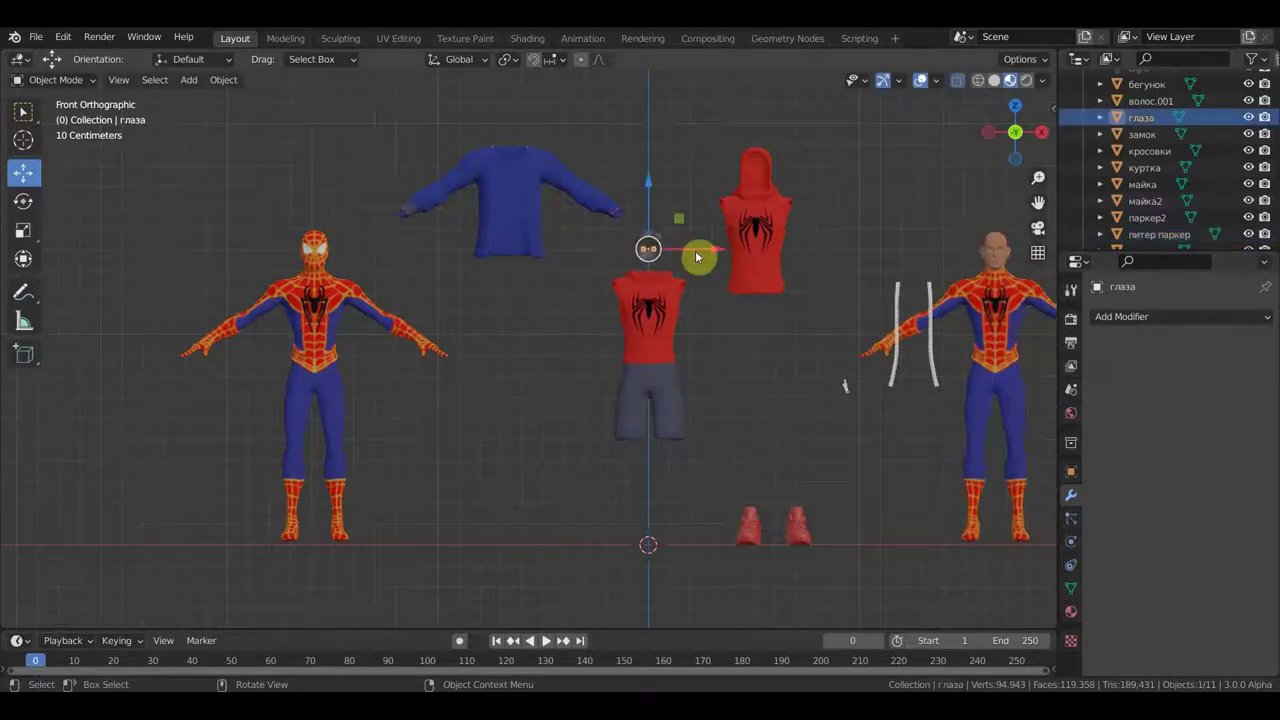
drag(714, 249, 903, 251)
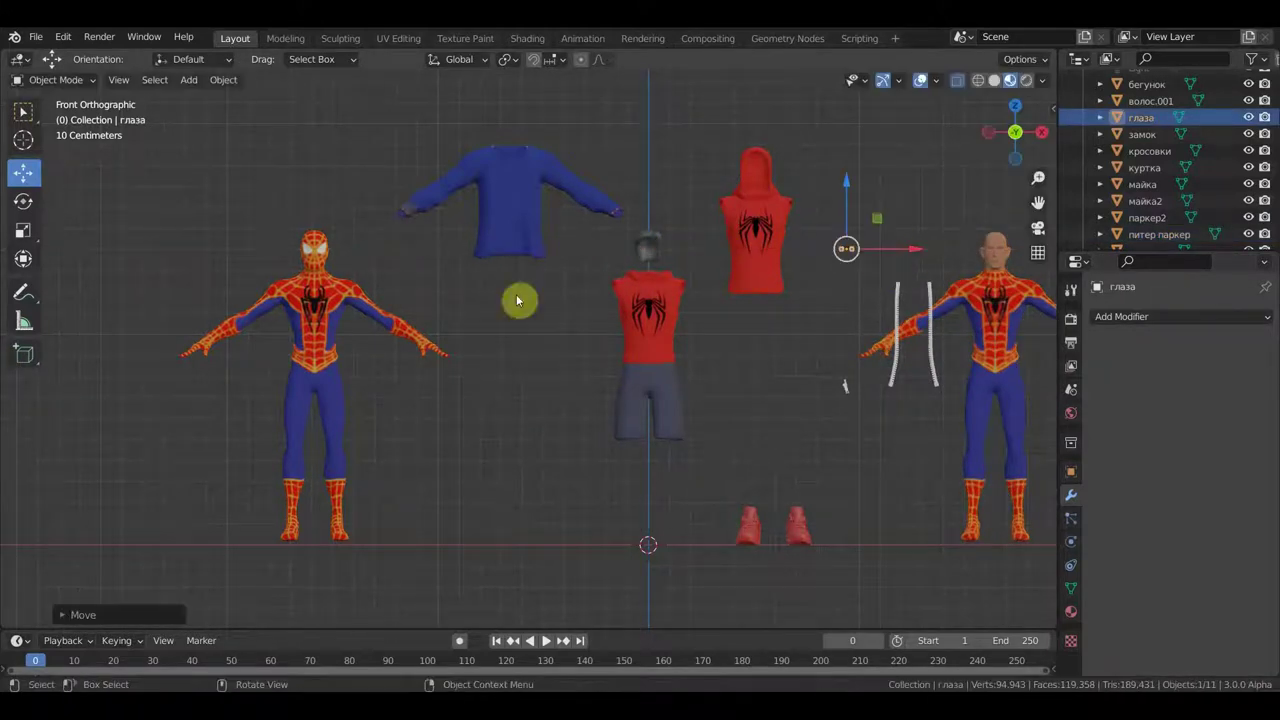
Center the паркер2 Spider-Man body under the vest and shorts, then select волос.001.
click(323, 320)
key(g)
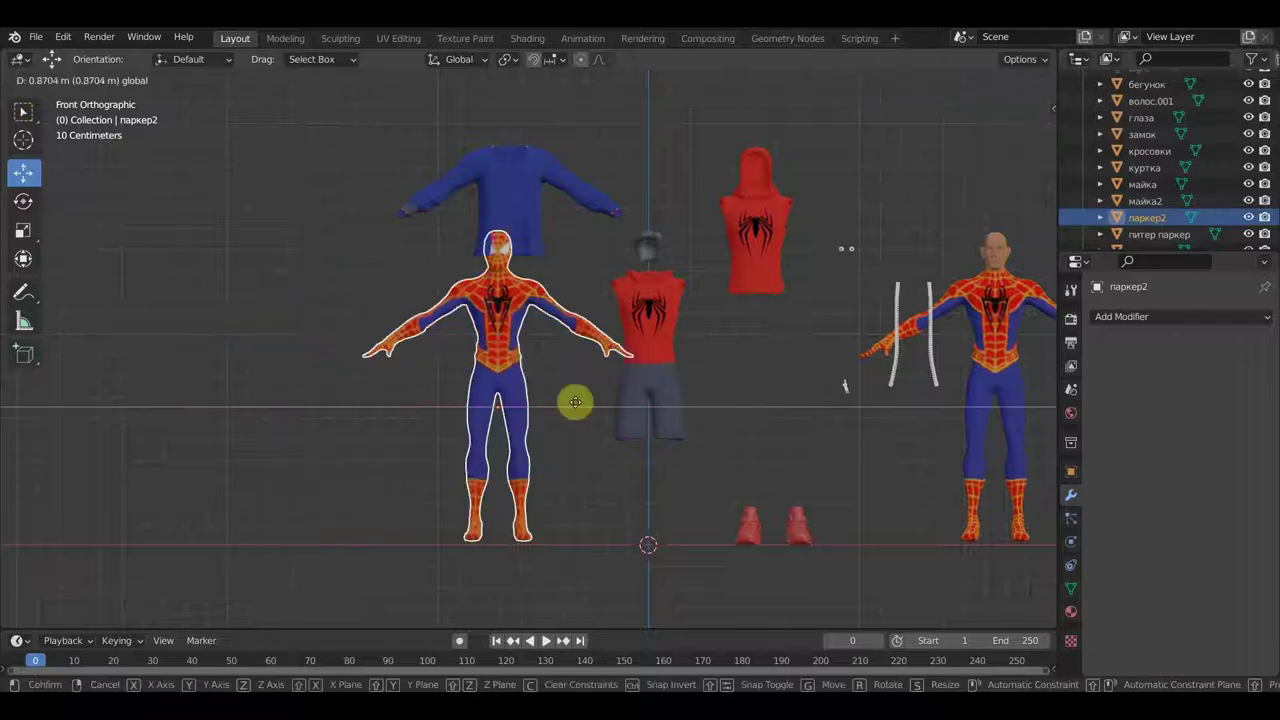
click(723, 416)
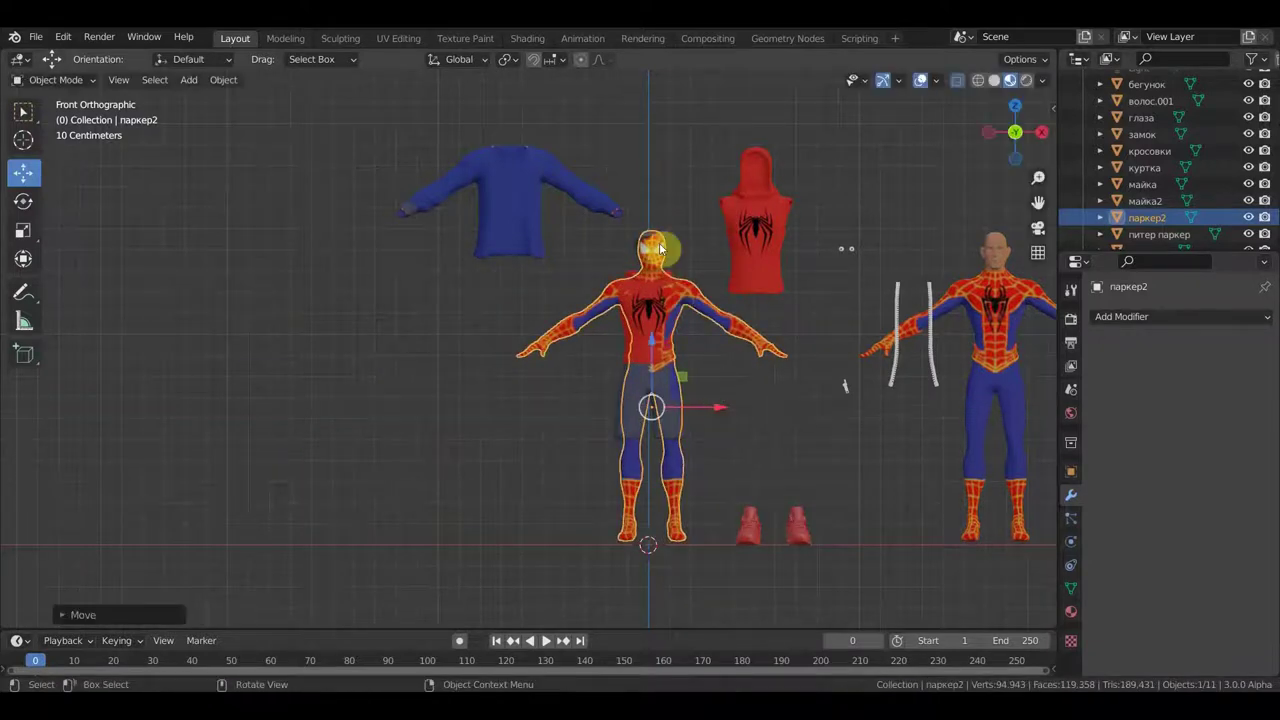
click(652, 241)
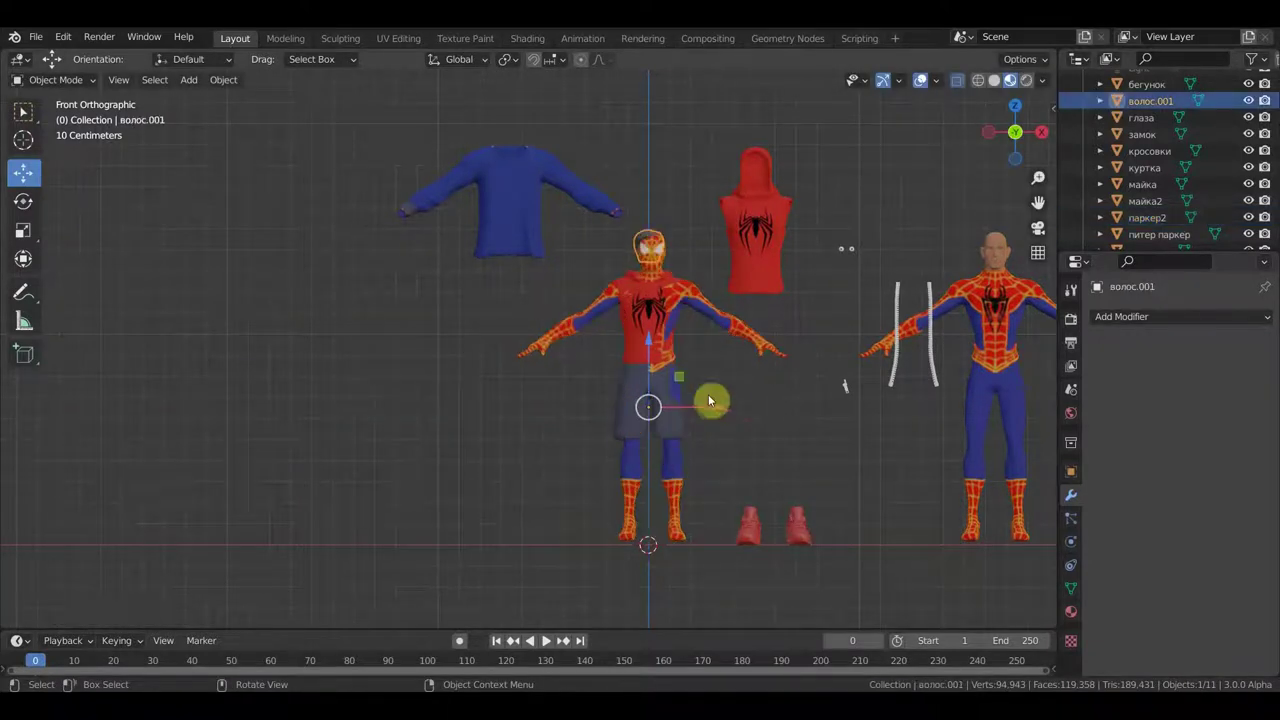
scroll(737, 343, up, 3)
scroll(703, 338, up, 1)
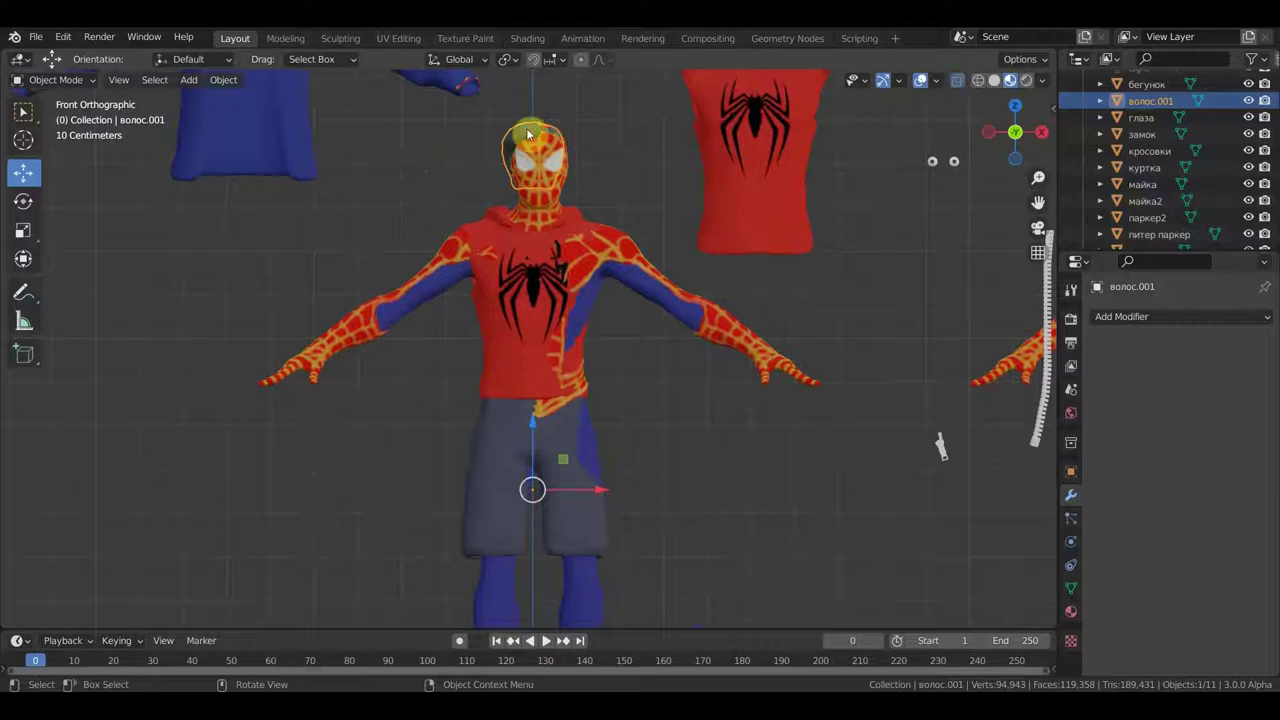
Slide the hair object aside and nudge the grey shorts to centre them on the figure.
mouse_move(588, 331)
middle_down()
mouse_move(729, 343)
mouse_move(709, 357)
mouse_move(606, 346)
middle_up()
drag(605, 491, 298, 489)
click(572, 496)
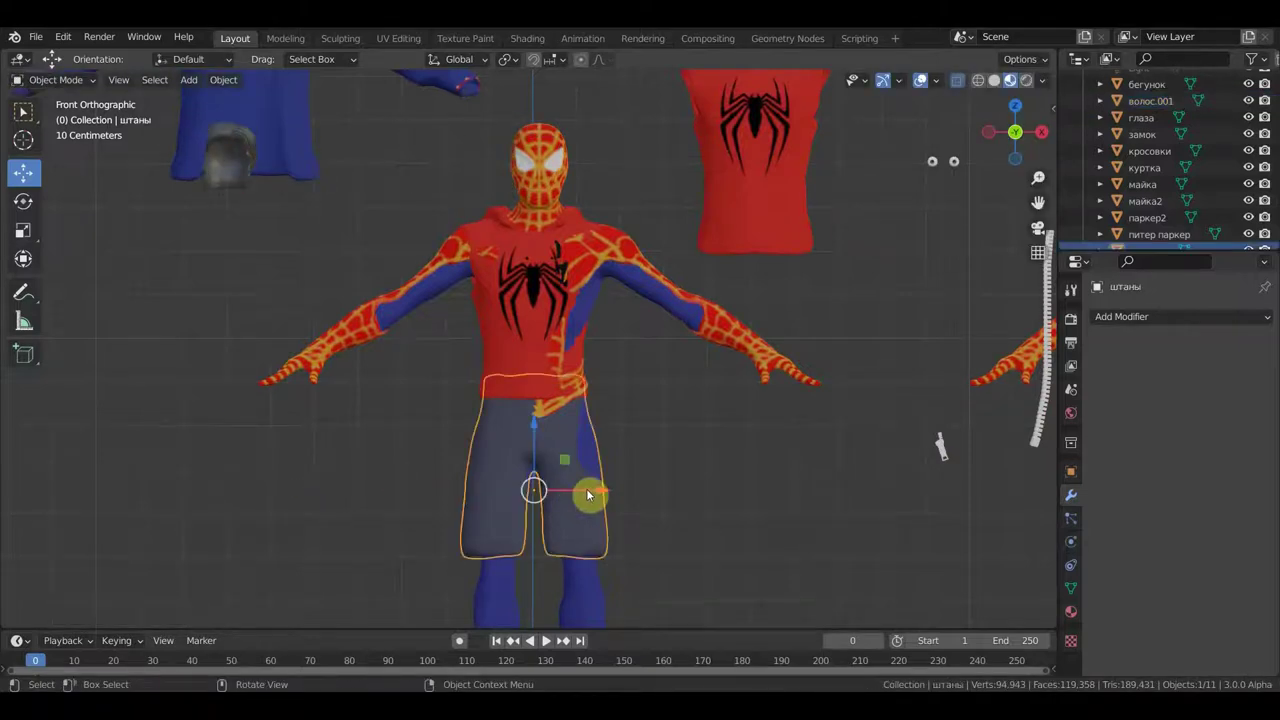
drag(600, 491, 604, 490)
click(604, 490)
scroll(603, 437, down, 1)
scroll(557, 352, down, 1)
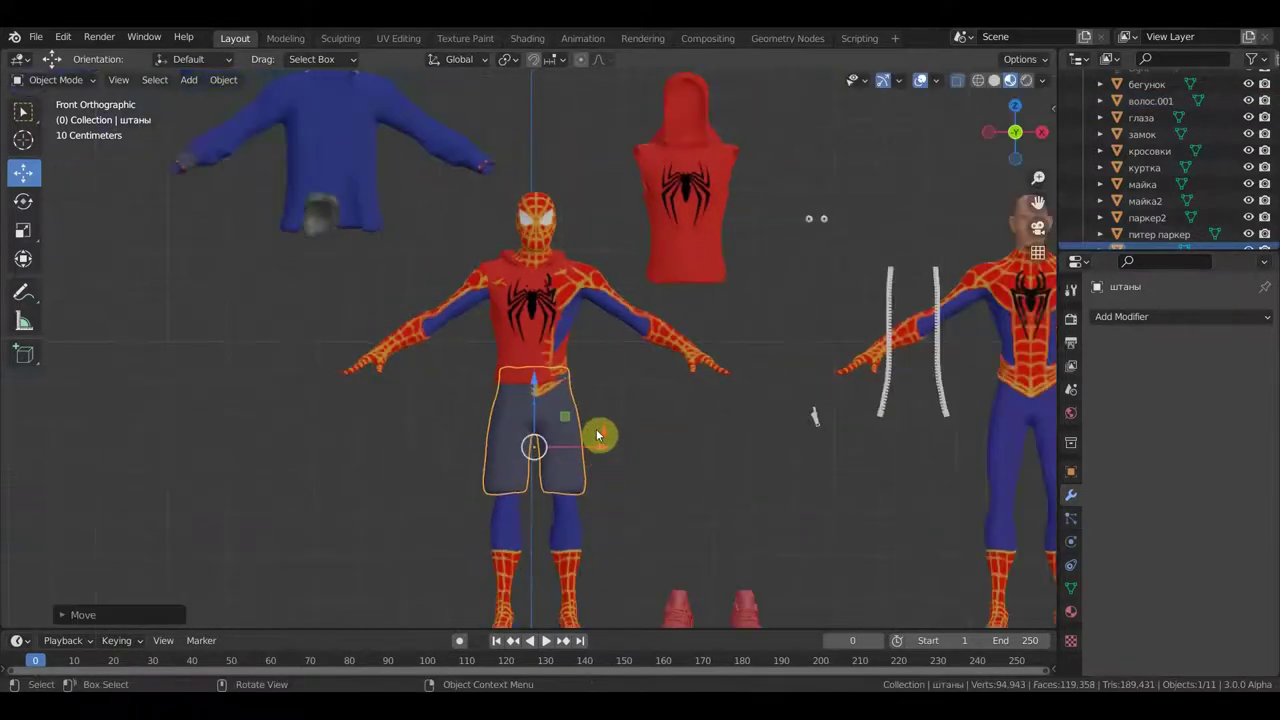
Align the red vest майка2 over the torso and bring up the interaction mode list.
click(550, 337)
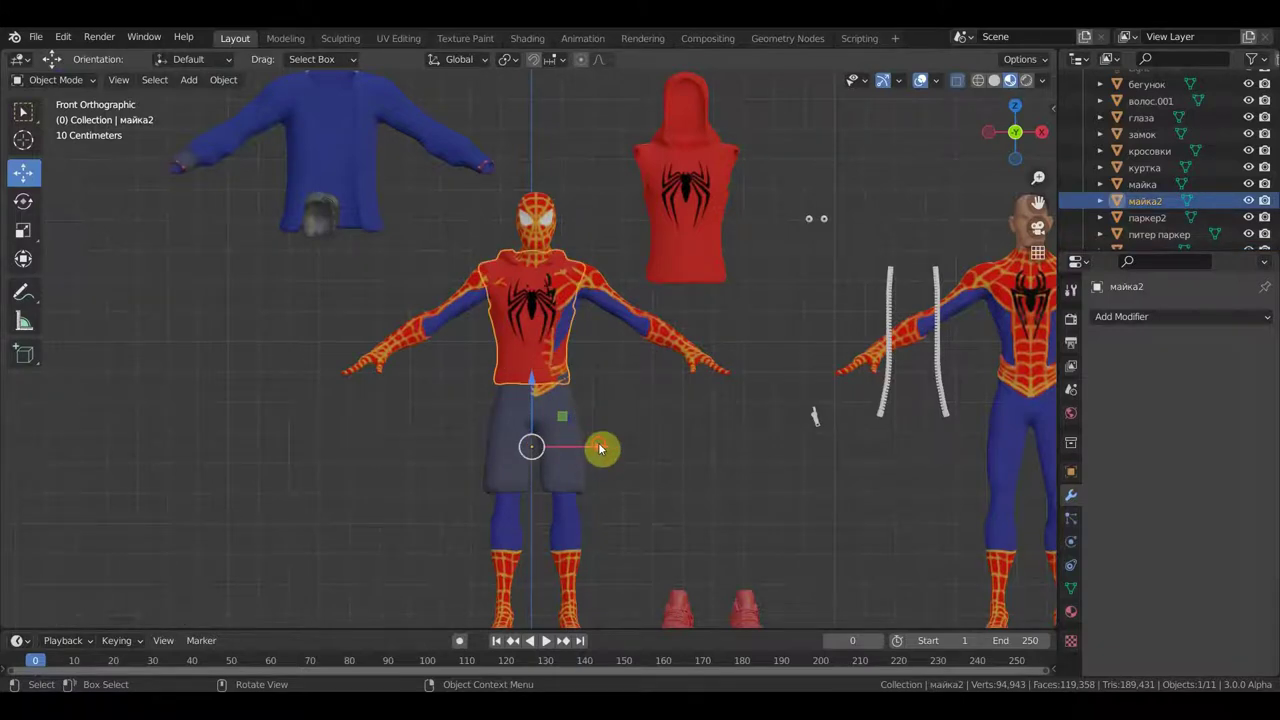
drag(600, 449, 604, 445)
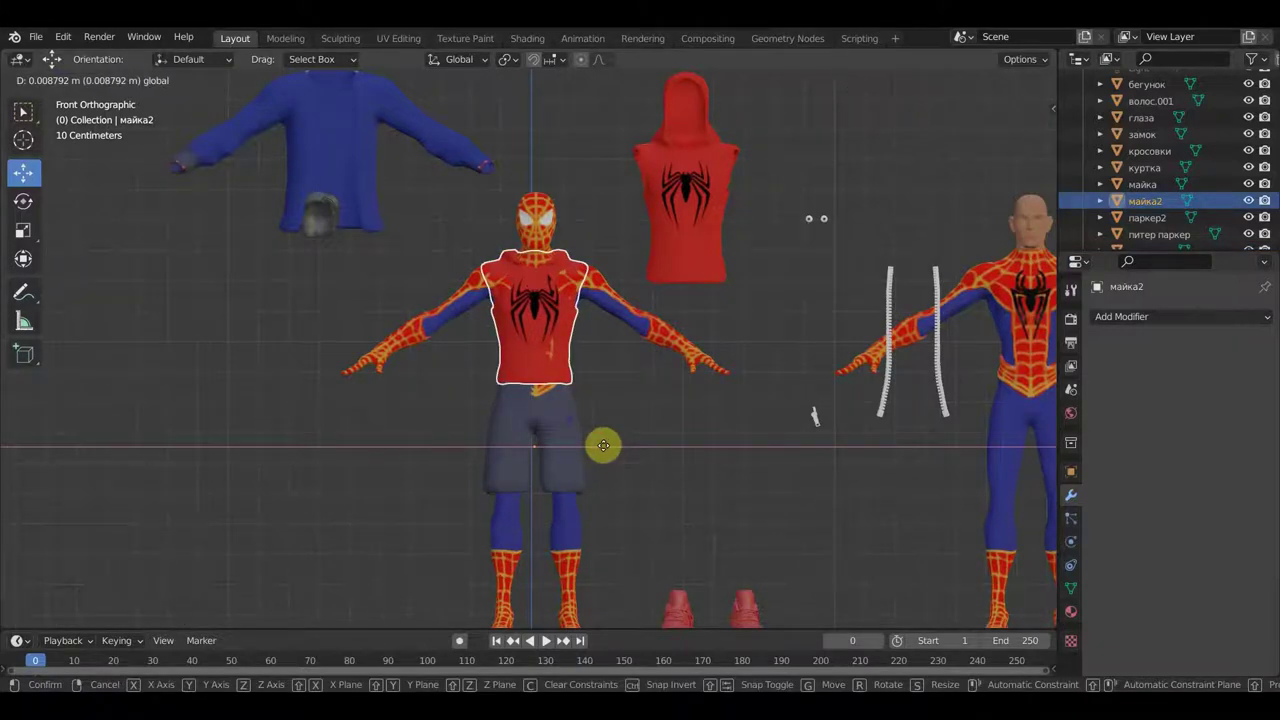
click(604, 445)
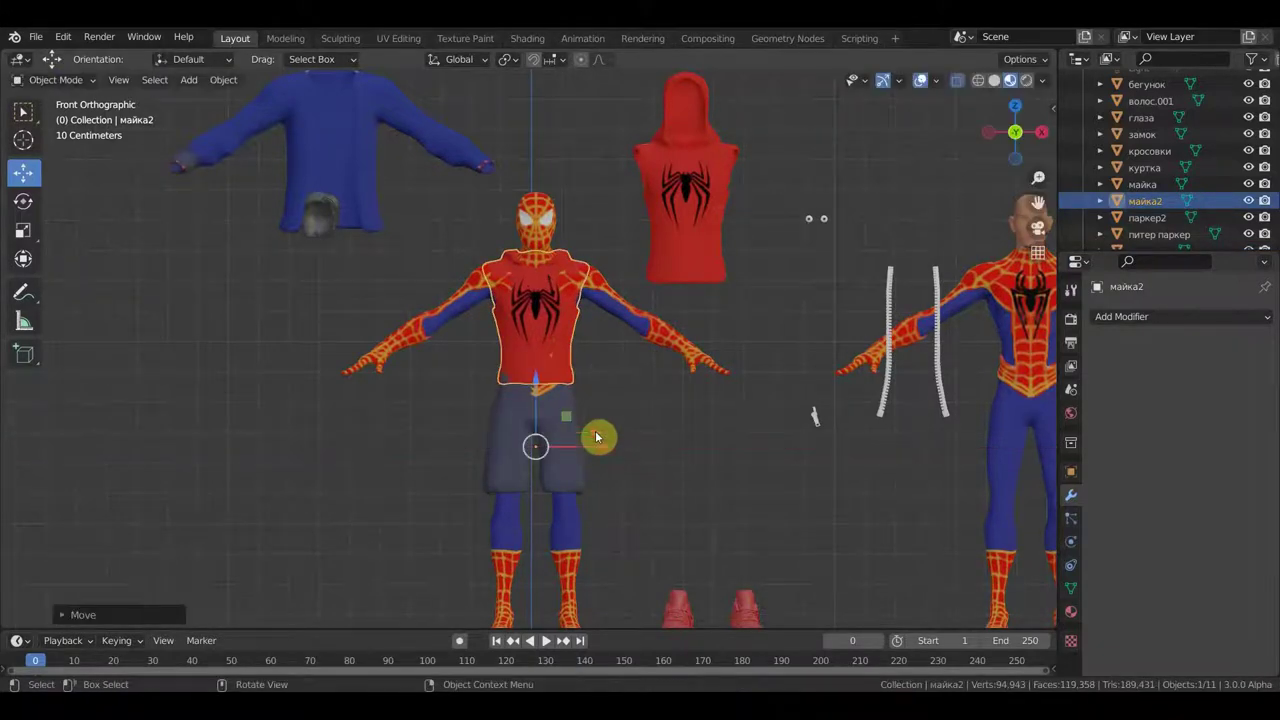
scroll(484, 268, up, 2)
scroll(518, 401, up, 8)
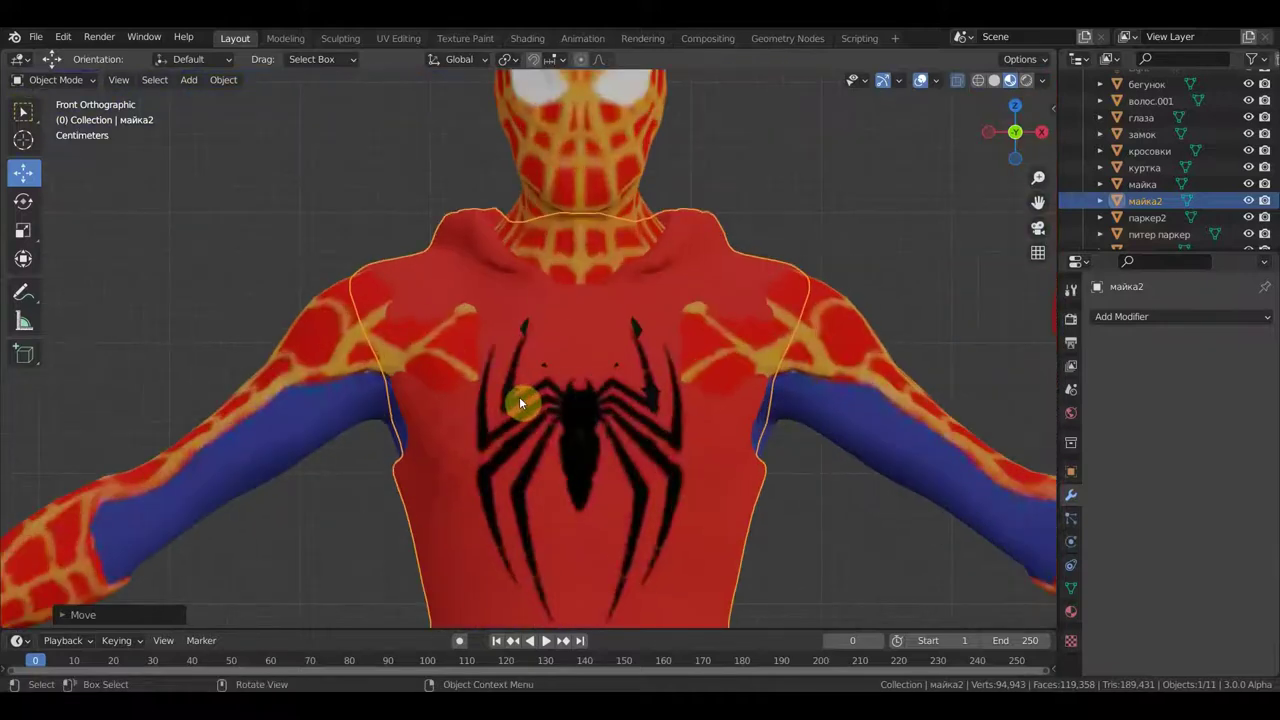
scroll(474, 373, down, 4)
middle_drag(468, 387, 587, 409)
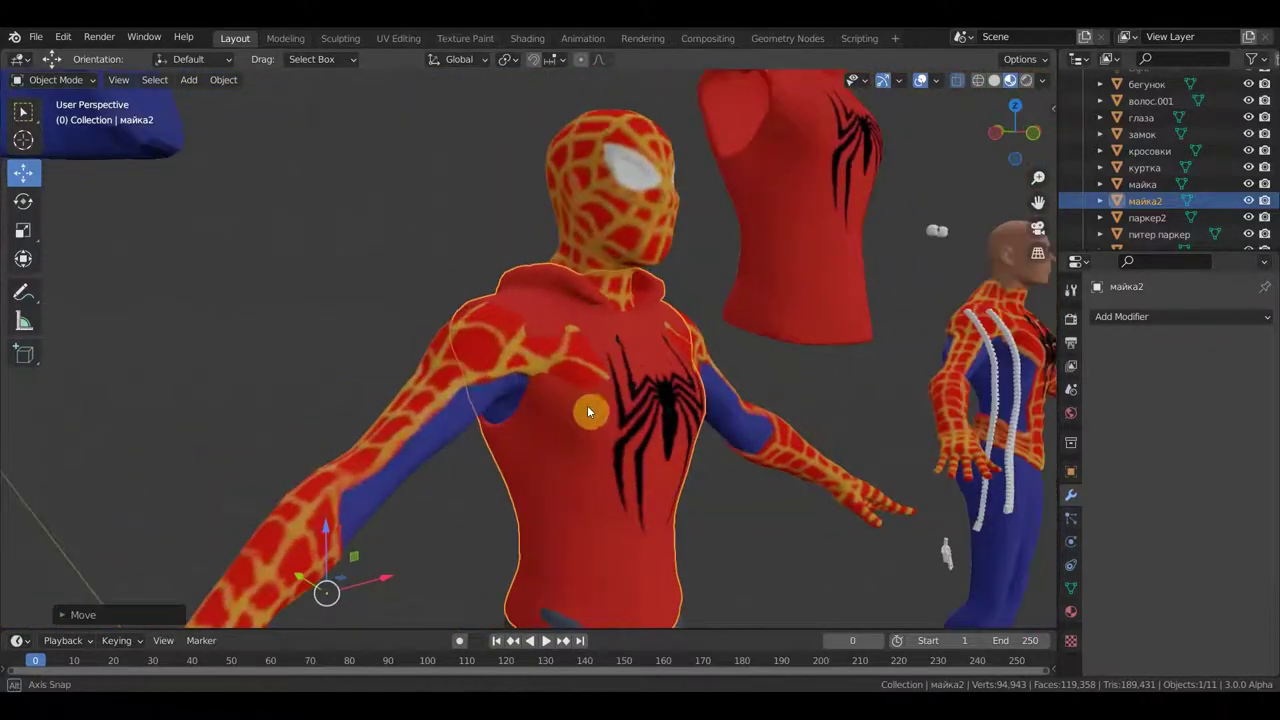
click(52, 79)
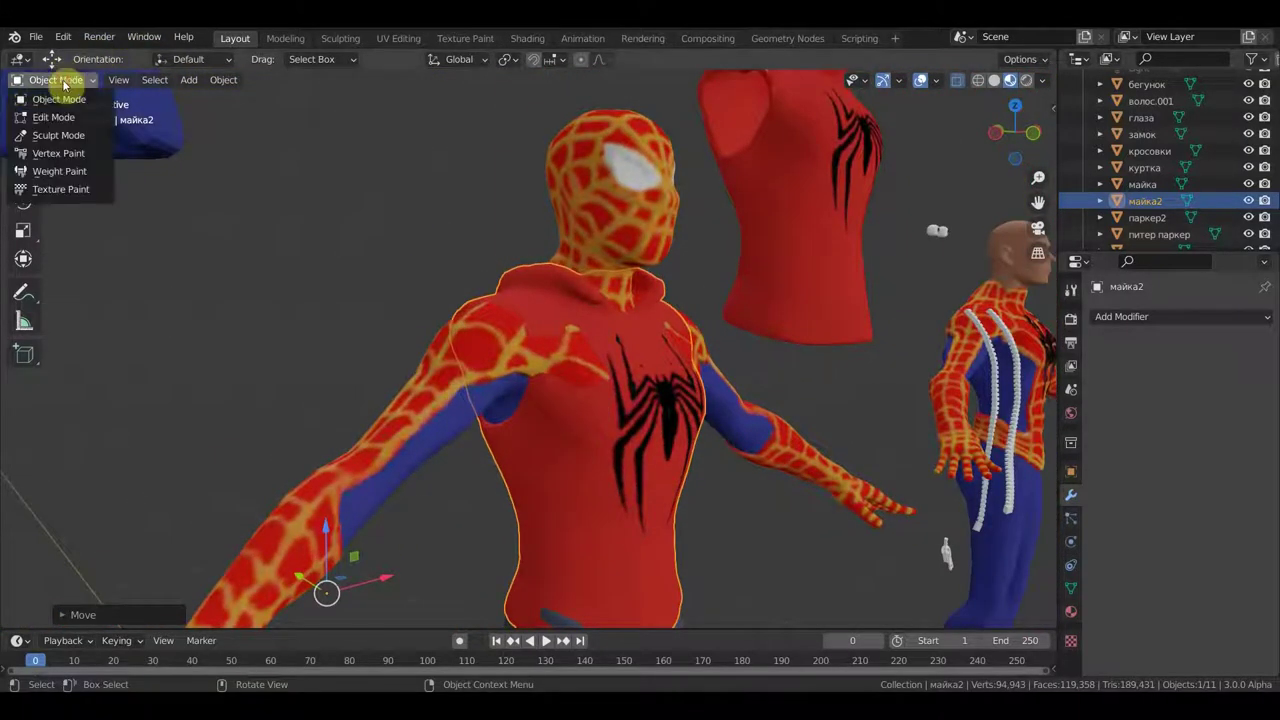
Enter Sculpt Mode on the red shirt with a 100 px brush radius and X mirroring enabled.
click(76, 135)
scroll(440, 345, down, 3)
key(f)
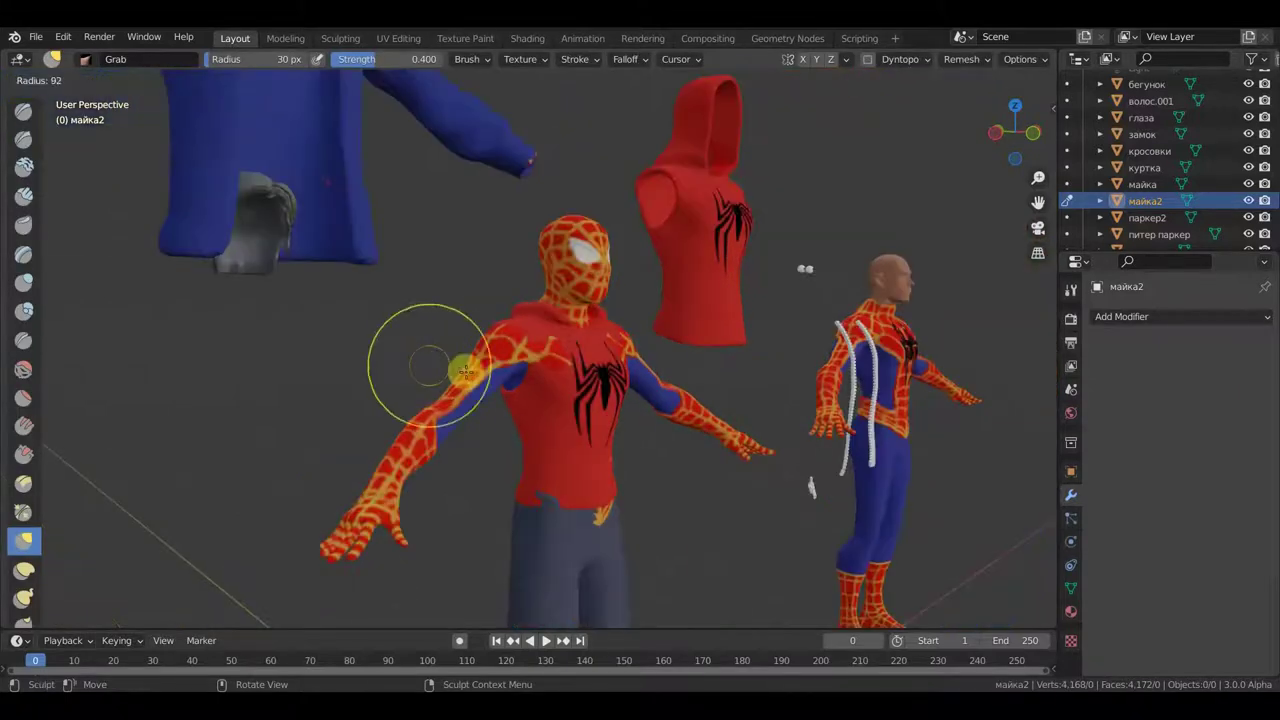
click(432, 366)
middle_drag(534, 369, 598, 384)
click(803, 59)
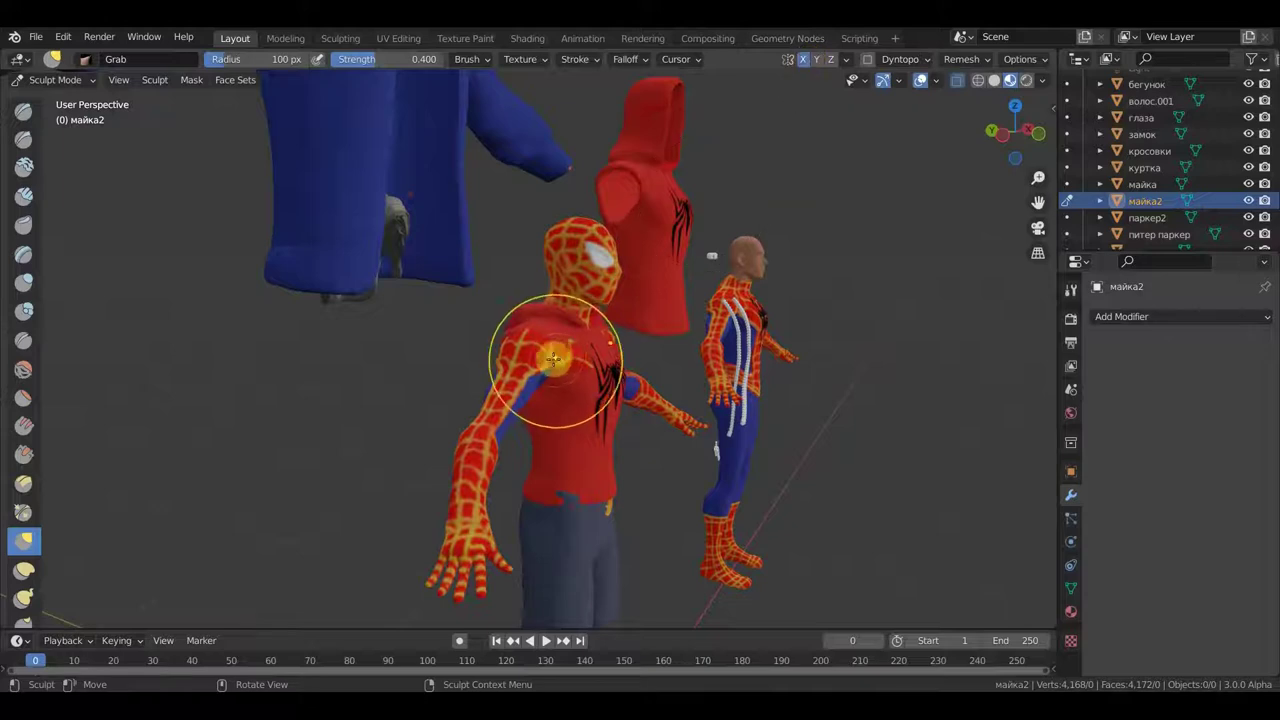
Grab-sculpt the shirt's shoulders, lower front and chest to sit closer to the torso.
drag(549, 374, 570, 354)
mouse_move(579, 358)
middle_down()
mouse_move(726, 374)
mouse_move(651, 366)
middle_up()
drag(528, 343, 528, 357)
mouse_move(528, 357)
middle_down()
mouse_move(386, 357)
mouse_move(314, 329)
mouse_move(415, 365)
mouse_move(257, 414)
middle_up()
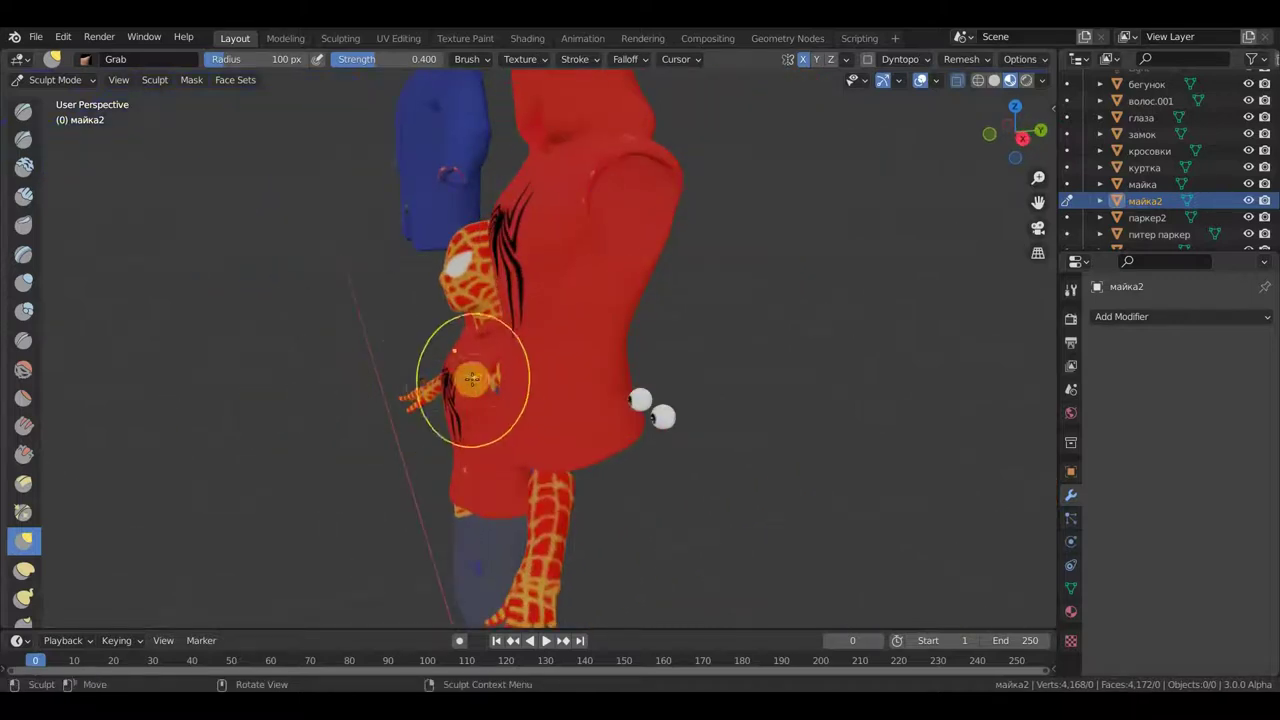
drag(457, 480, 453, 477)
mouse_move(453, 477)
middle_down()
mouse_move(437, 480)
mouse_move(560, 537)
mouse_move(555, 472)
mouse_move(608, 466)
mouse_move(566, 374)
middle_up()
drag(566, 374, 566, 358)
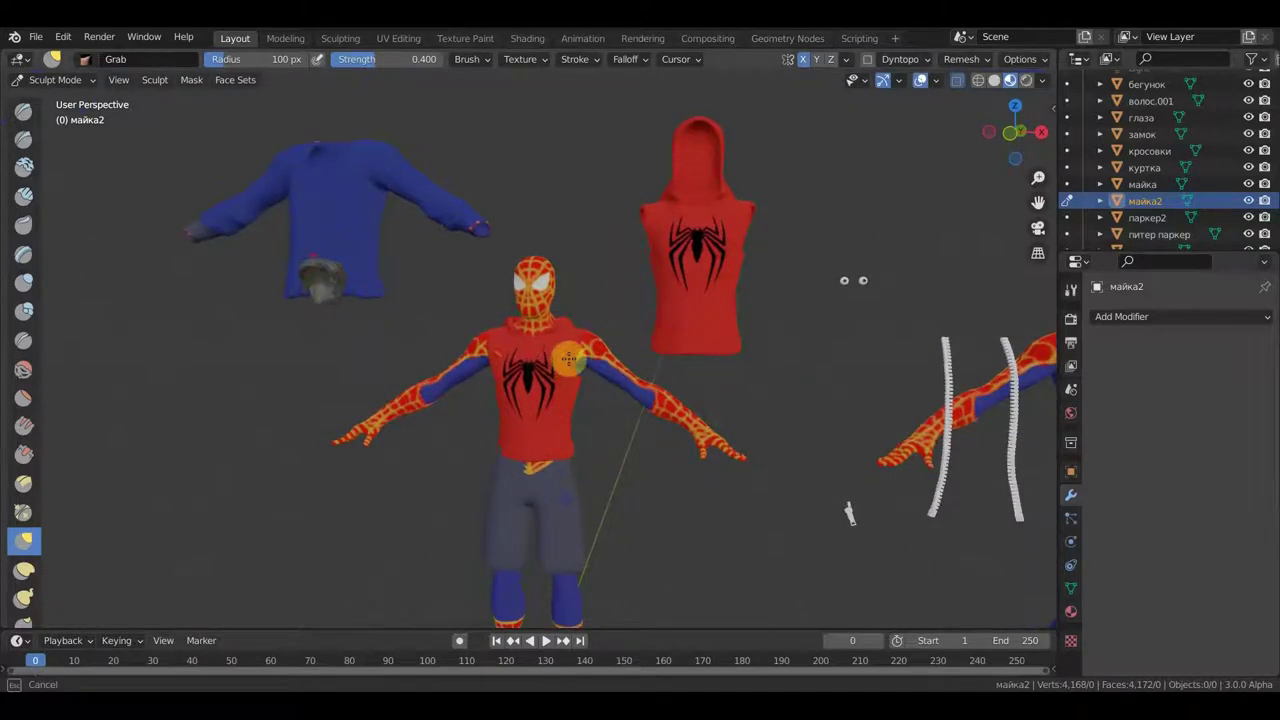
drag(570, 362, 594, 420)
Go to front view, return to Object Mode, and select the blue jacket.
key(KP_1)
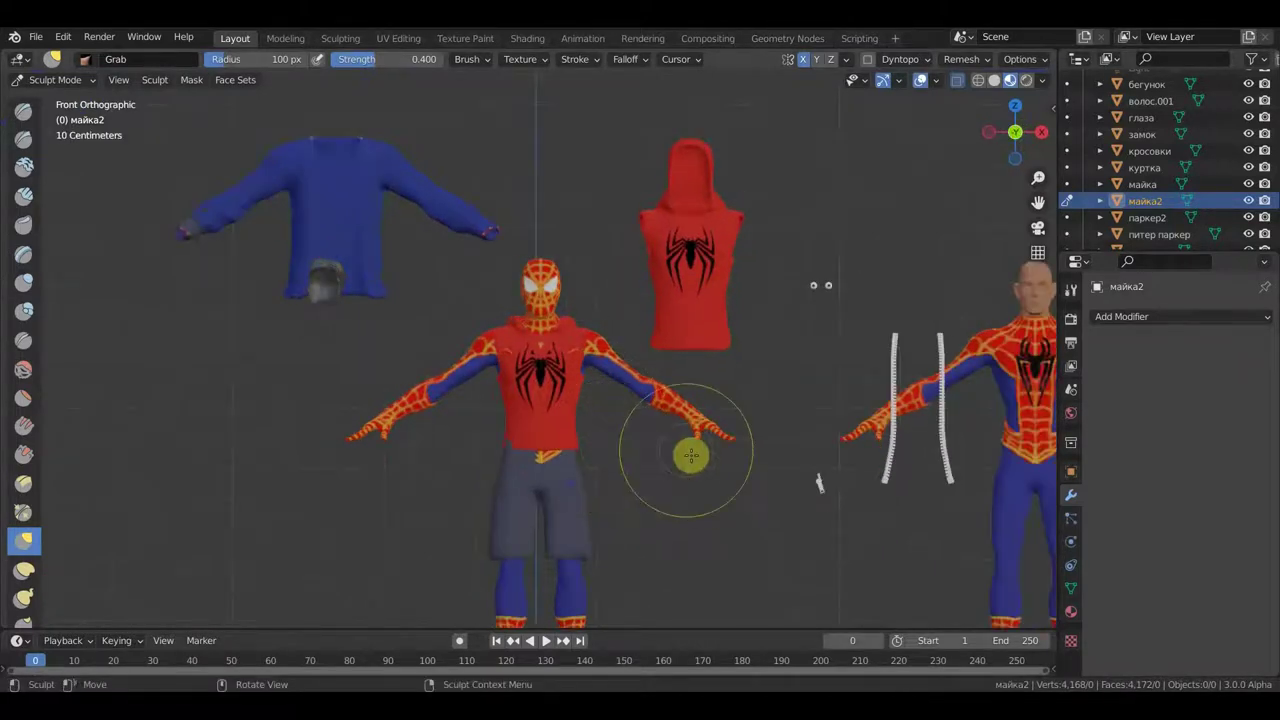
scroll(686, 452, down, 3)
click(55, 80)
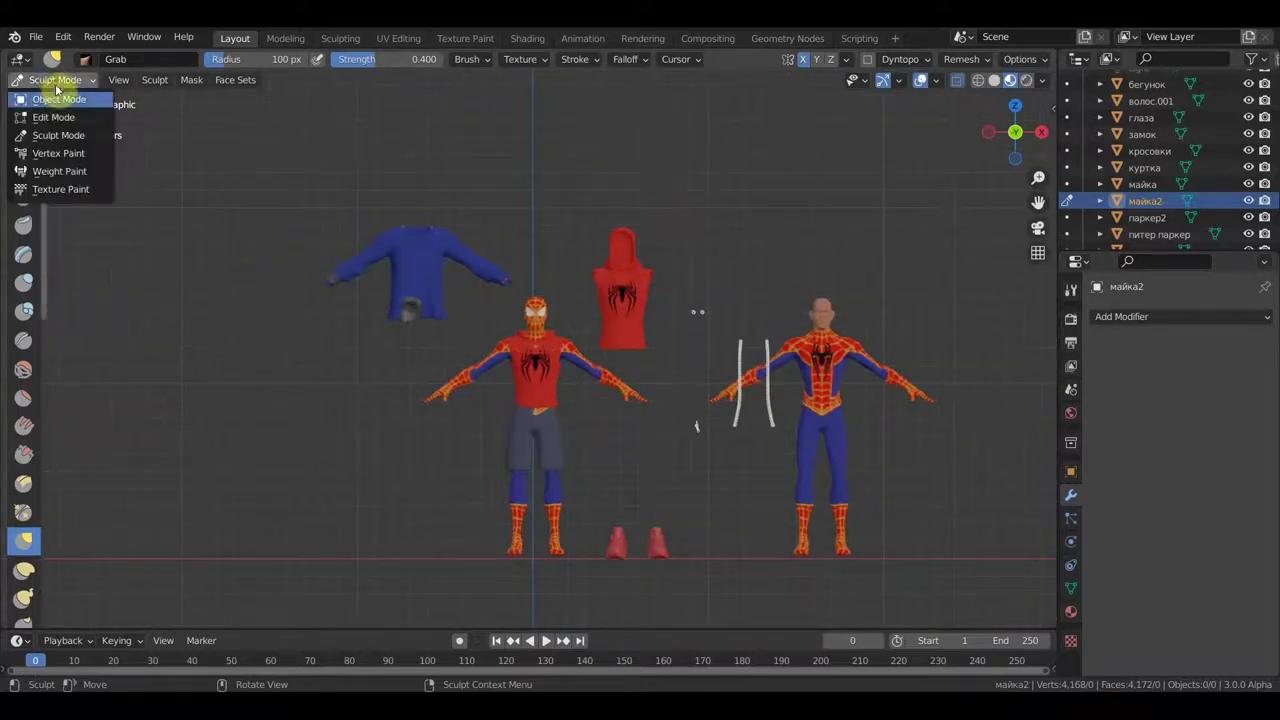
click(58, 99)
click(436, 286)
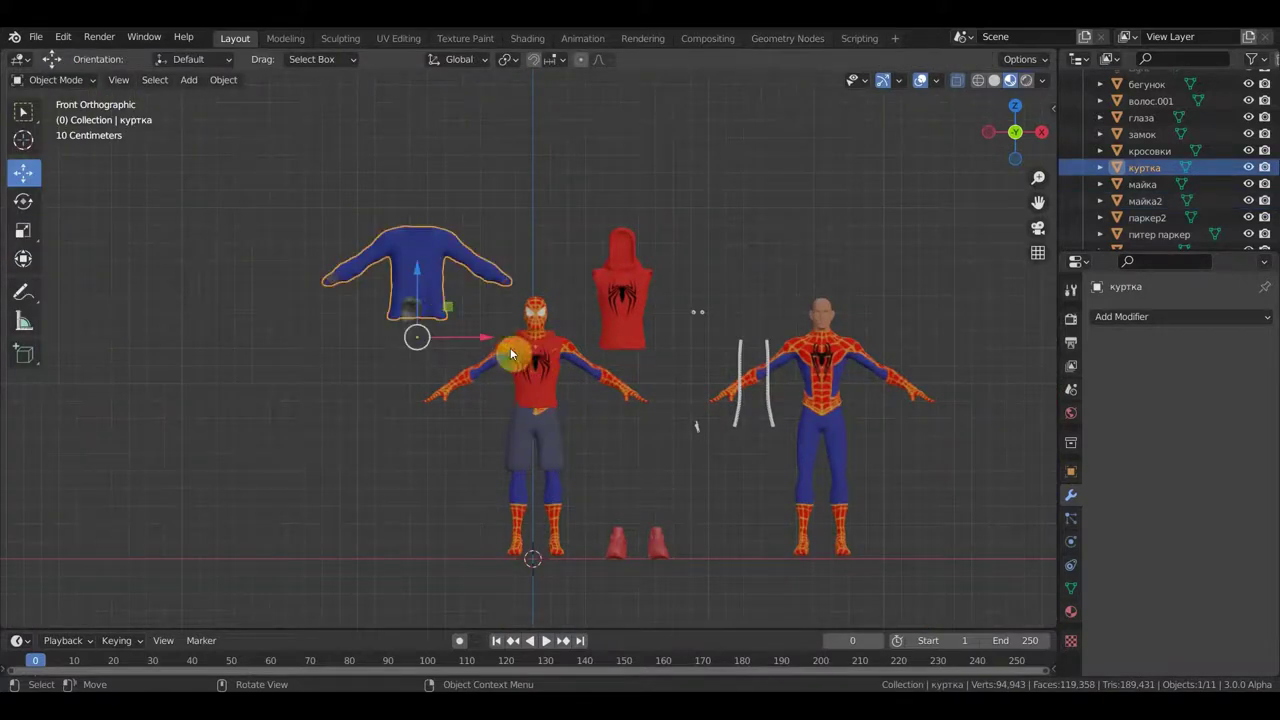
Move the blue jacket куртка down over the red vest, centre it, and check from the front.
drag(488, 338, 606, 368)
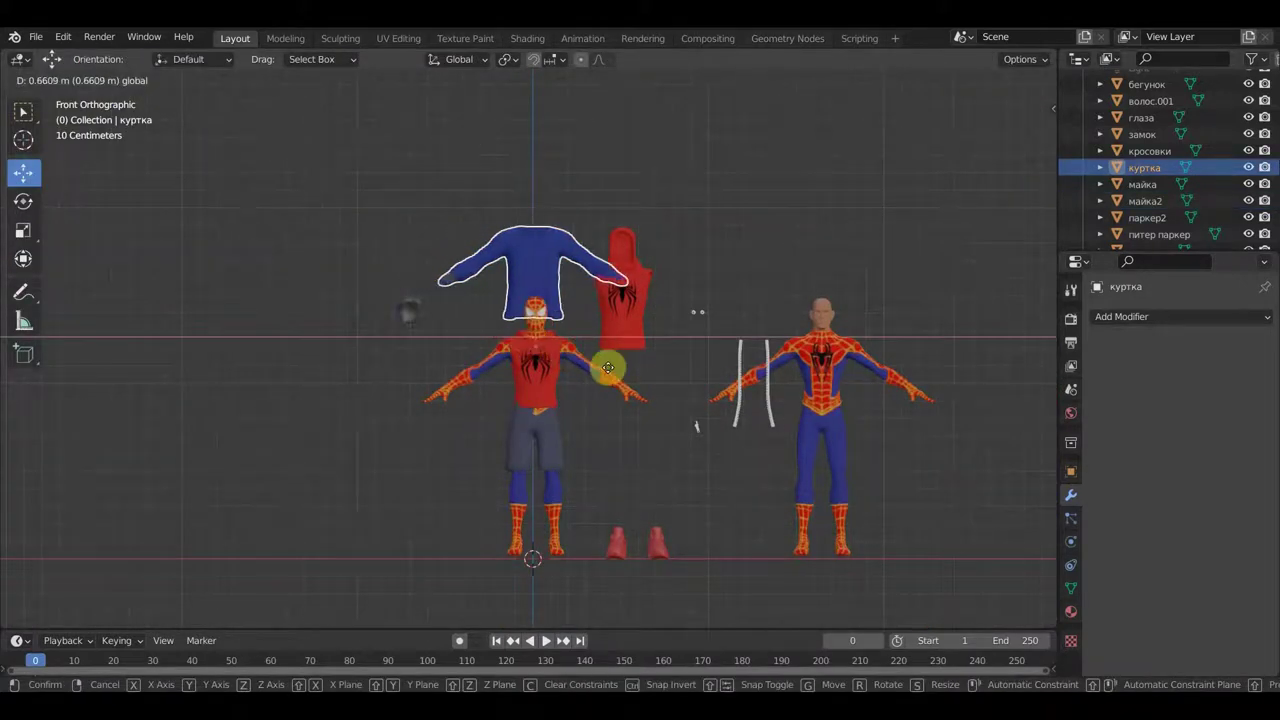
click(606, 368)
drag(536, 272, 566, 388)
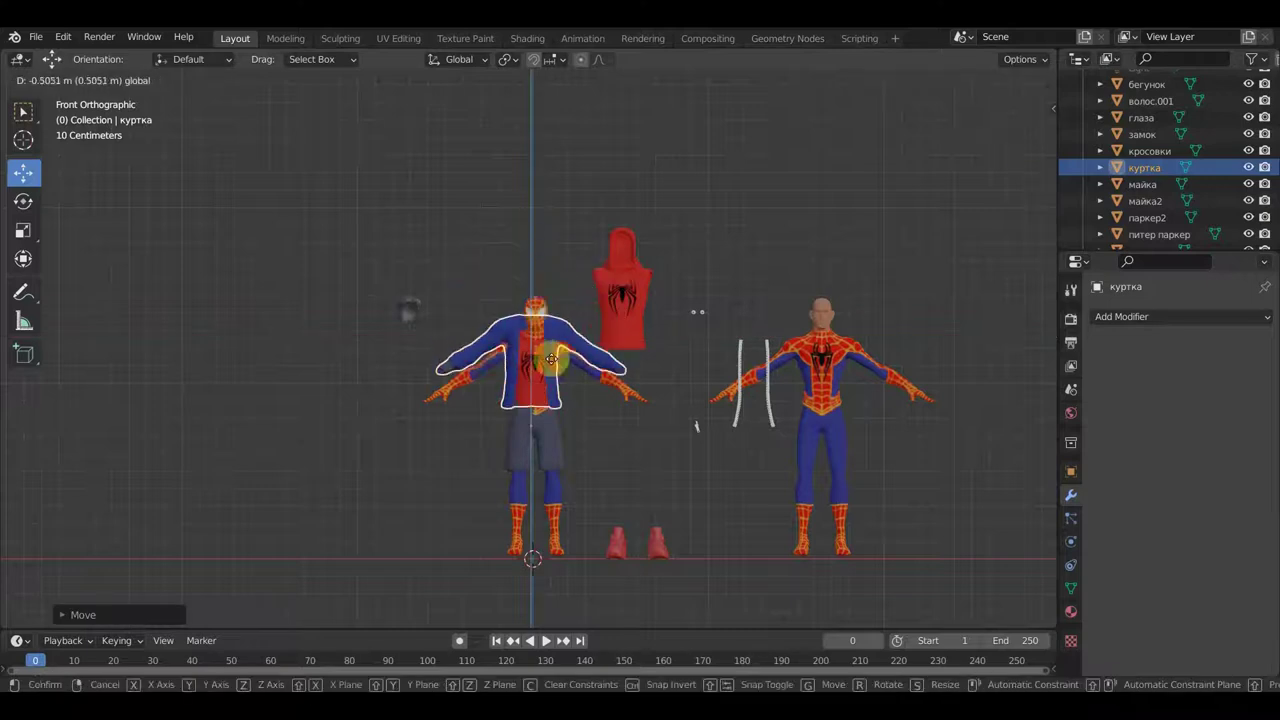
mouse_move(598, 437)
mouse_down()
mouse_move(609, 437)
mouse_move(547, 376)
mouse_up()
scroll(600, 409, up, 3)
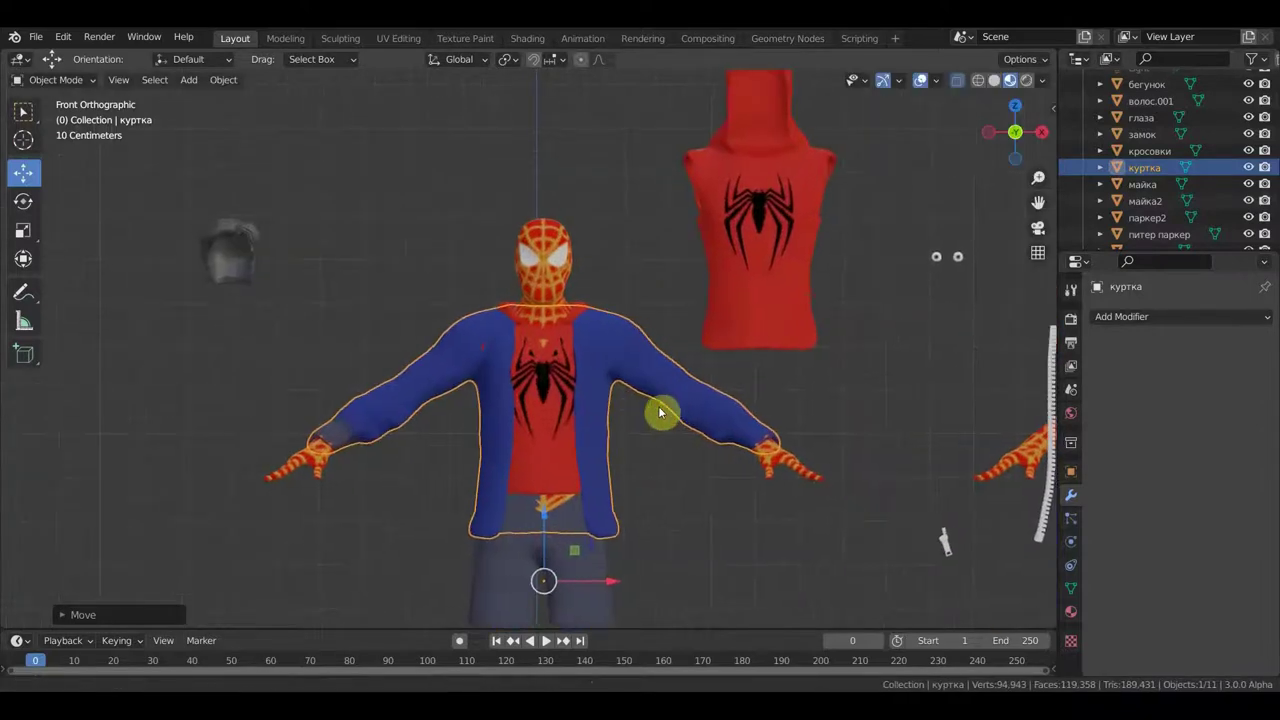
scroll(598, 343, up, 1)
scroll(648, 429, down, 2)
click(620, 429)
mouse_move(620, 429)
middle_down()
mouse_move(689, 437)
mouse_move(571, 440)
mouse_move(640, 434)
mouse_move(630, 427)
middle_up()
key(KP_1)
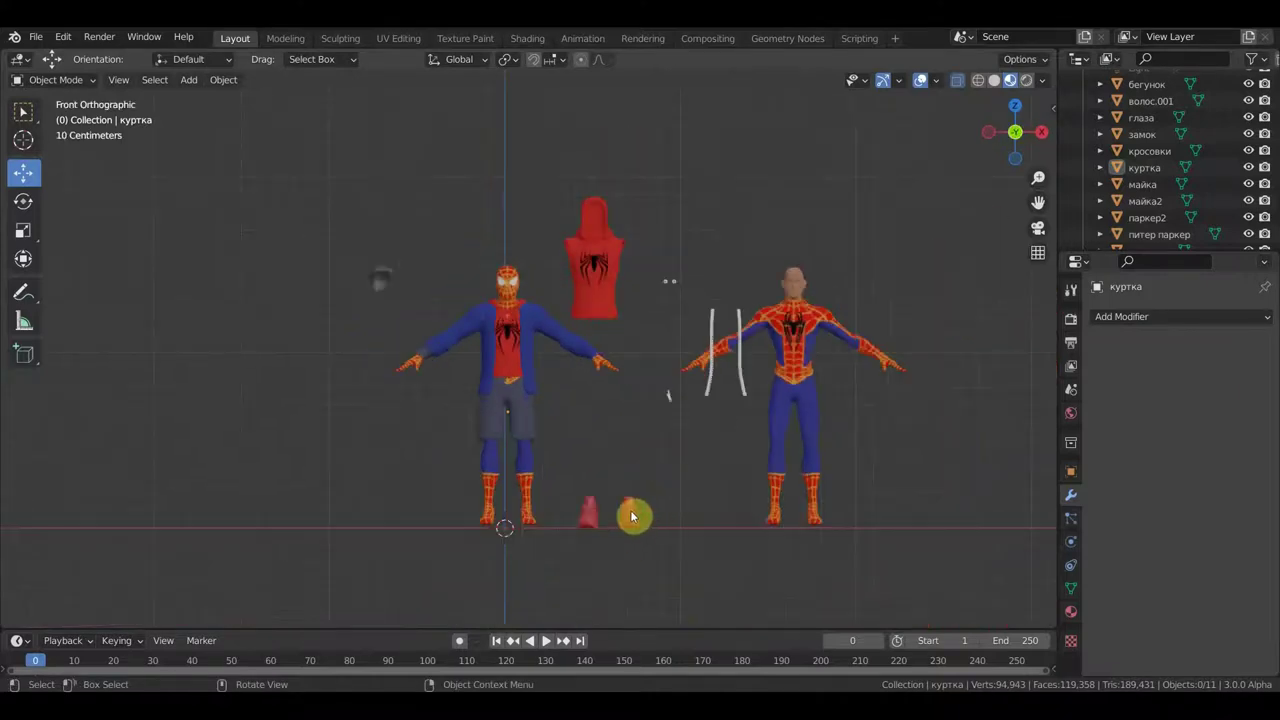
Slide the red sneakers кросовки under the middle figure's feet and check the fit from an angle.
click(631, 511)
drag(680, 417, 580, 438)
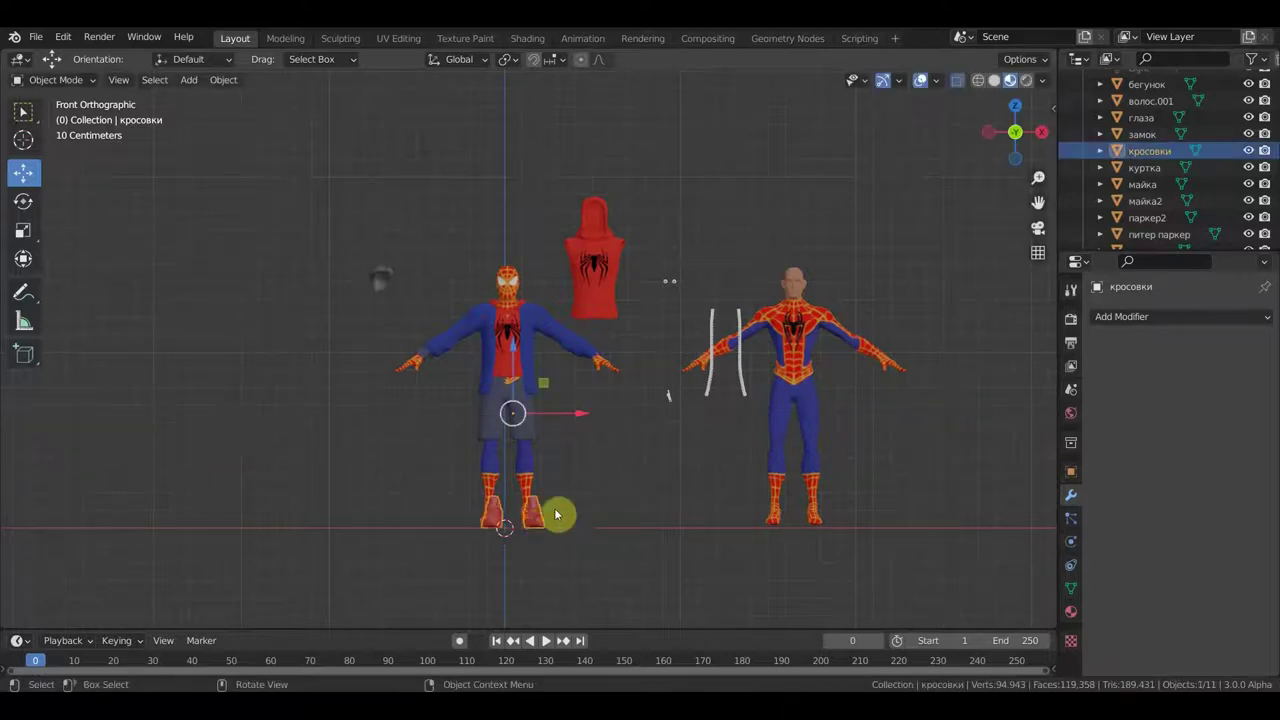
drag(570, 416, 586, 451)
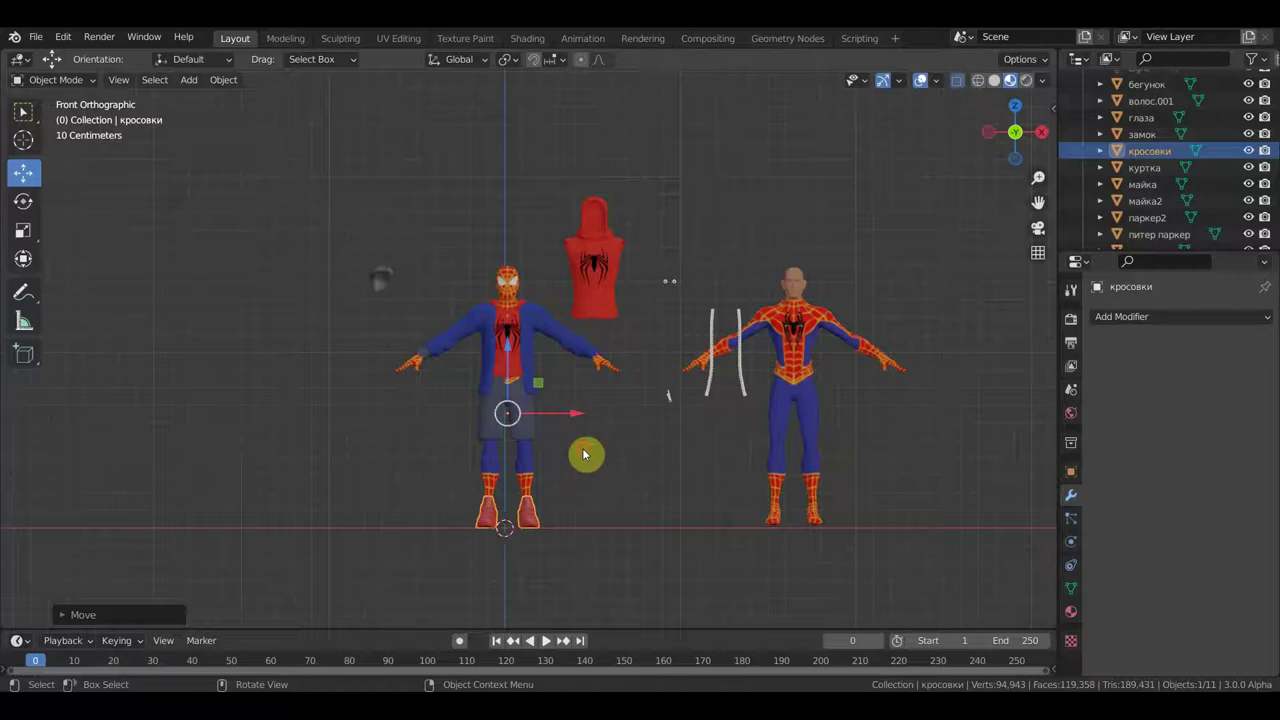
middle_drag(608, 486, 606, 491)
mouse_move(800, 478)
middle_down()
mouse_move(665, 487)
mouse_move(738, 443)
mouse_move(608, 477)
mouse_move(522, 320)
mouse_move(634, 341)
mouse_move(613, 341)
middle_up()
scroll(530, 380, up, 3)
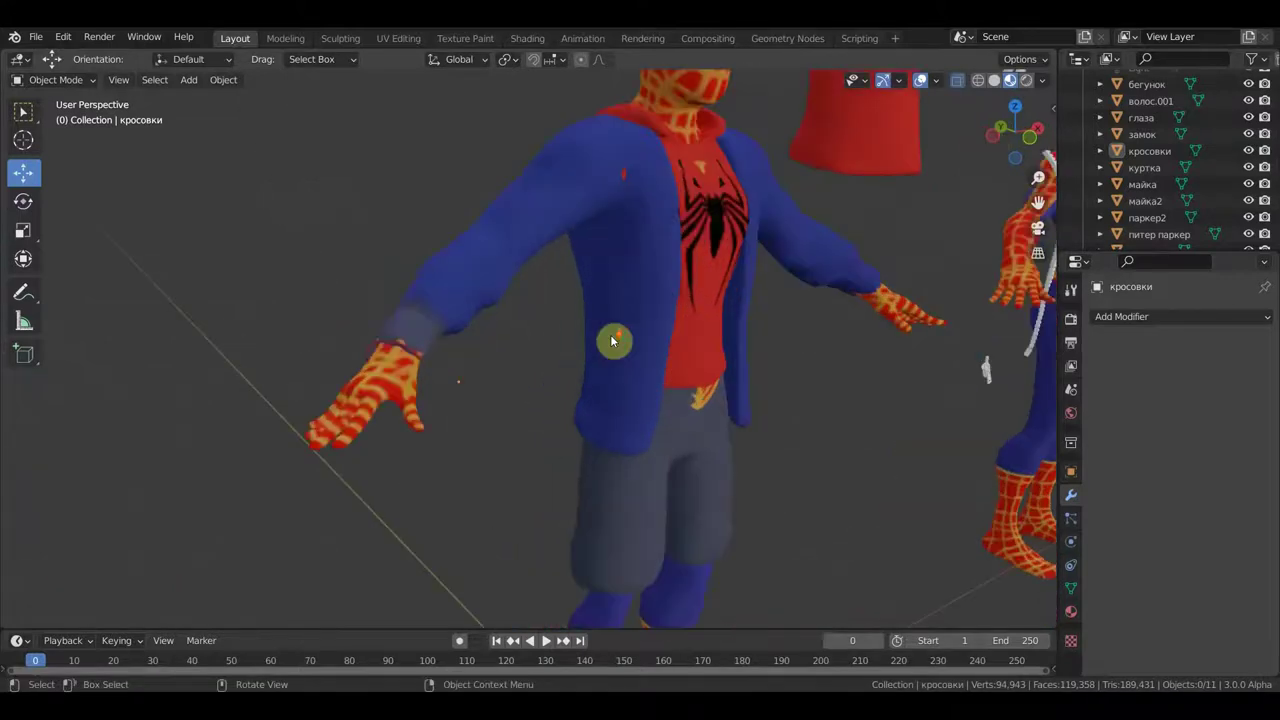
click(629, 318)
Apply Shade Smooth to the blue jacket and the grey shorts.
right_click(629, 318)
click(630, 316)
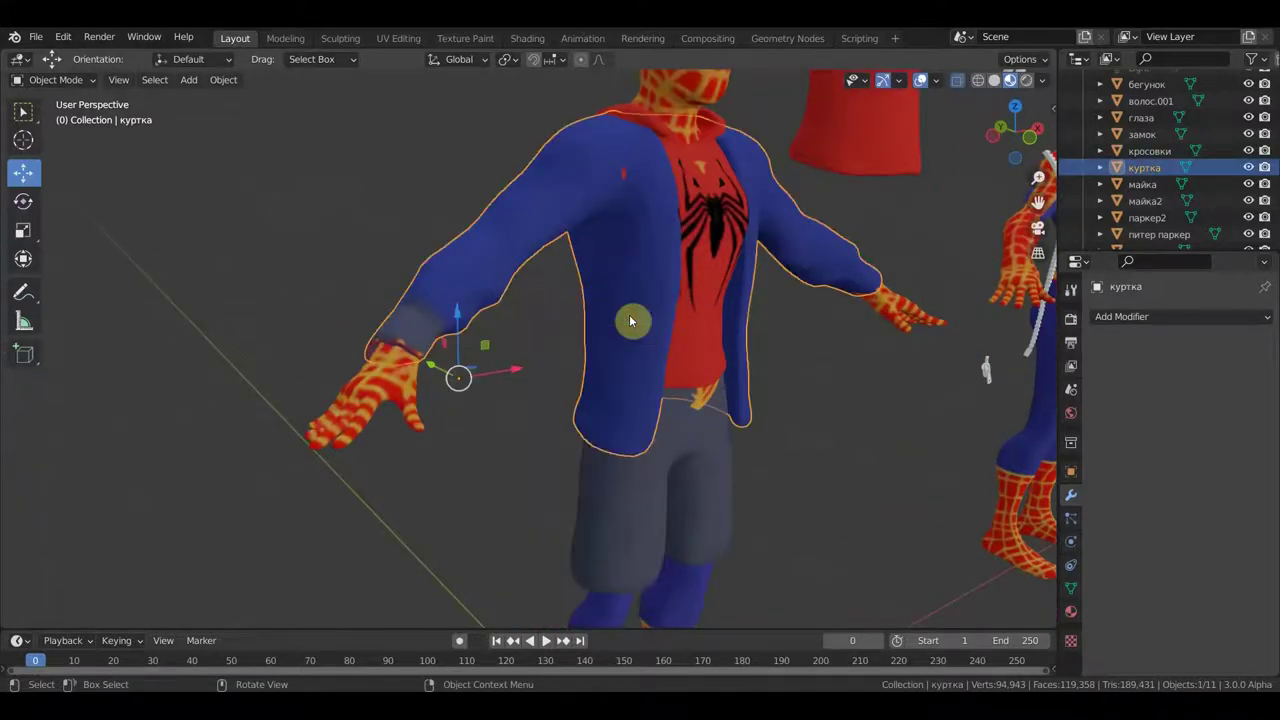
middle_drag(684, 301, 564, 312)
scroll(549, 312, down, 2)
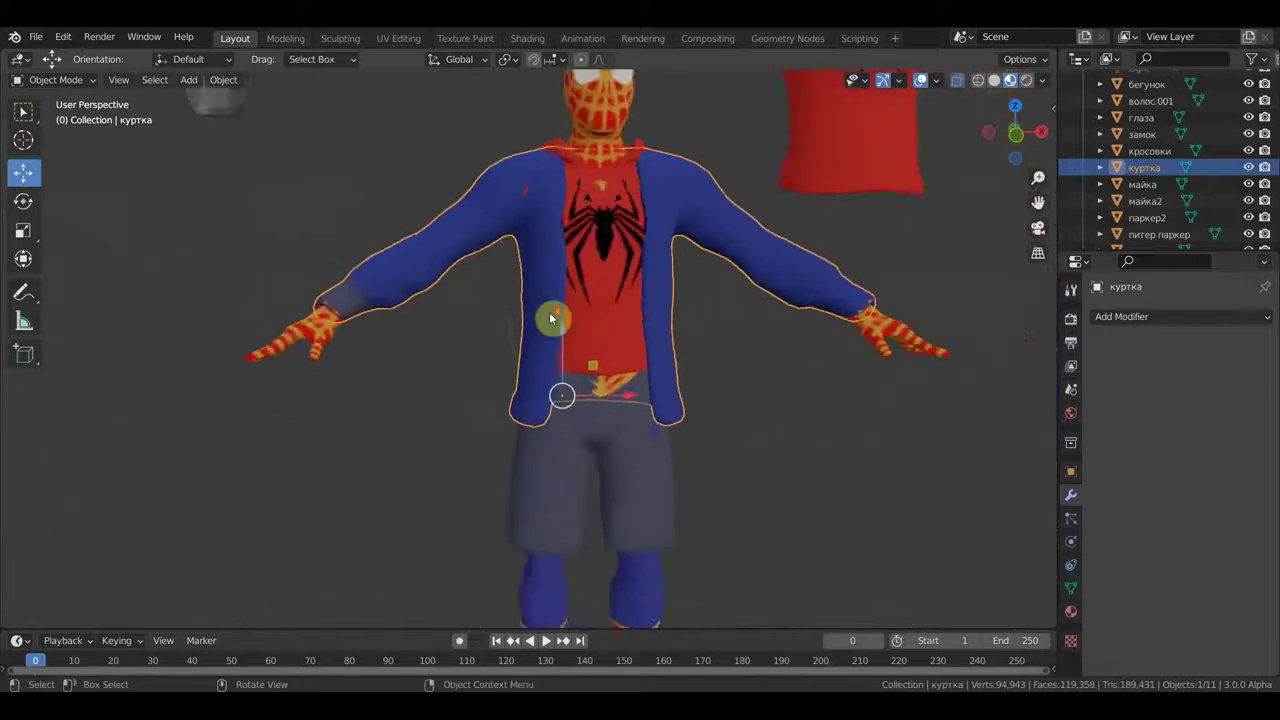
scroll(549, 312, down, 1)
click(545, 486)
right_click(545, 486)
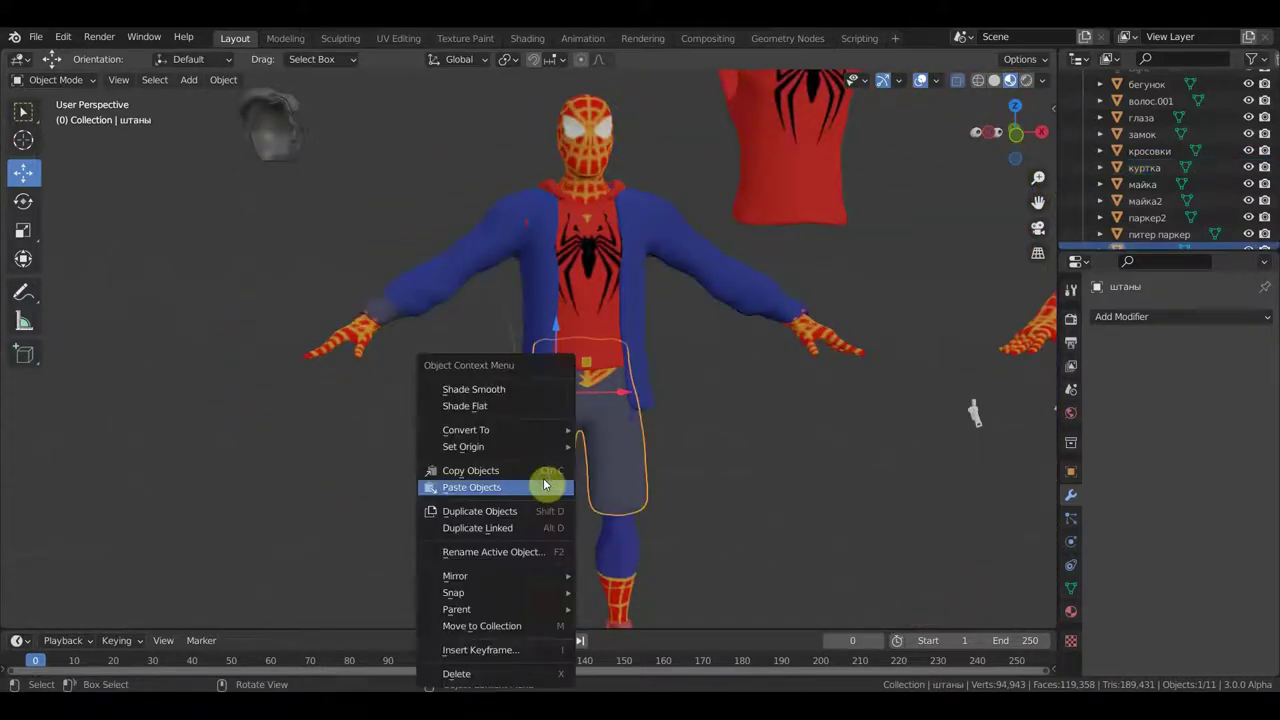
click(500, 396)
scroll(640, 460, down, 2)
mouse_move(618, 485)
middle_down()
mouse_move(602, 471)
mouse_move(684, 483)
middle_up()
scroll(688, 476, down, 2)
scroll(688, 480, down, 1)
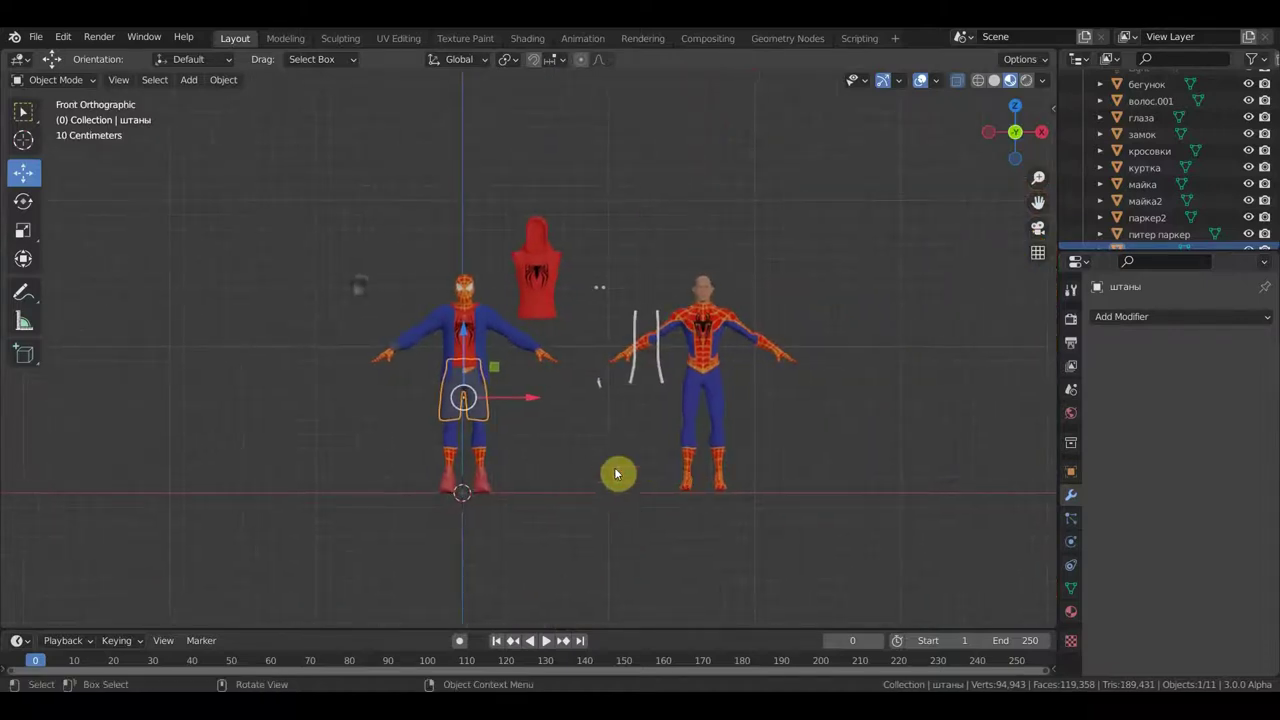
Move the zipper замок along X onto the front of the jacket.
click(660, 358)
drag(721, 398, 531, 417)
scroll(531, 417, up, 3)
scroll(586, 420, up, 1)
scroll(677, 391, up, 1)
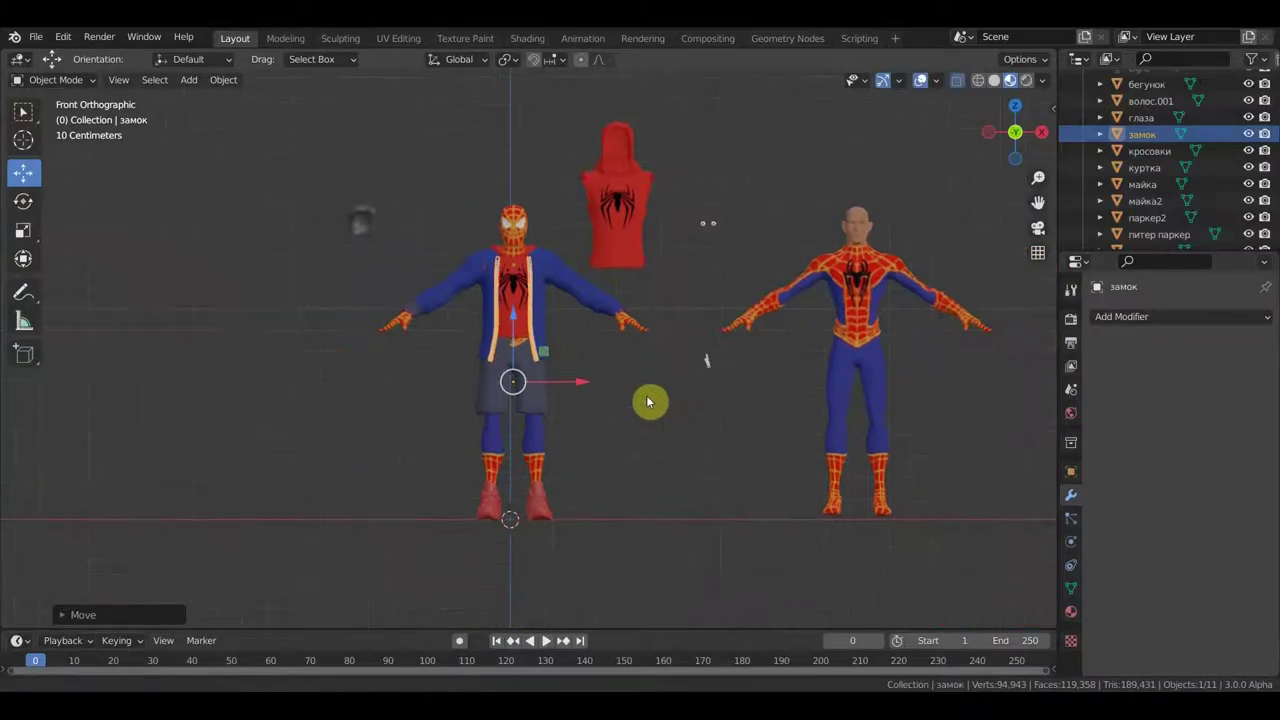
shift+middle_drag(647, 401, 659, 358)
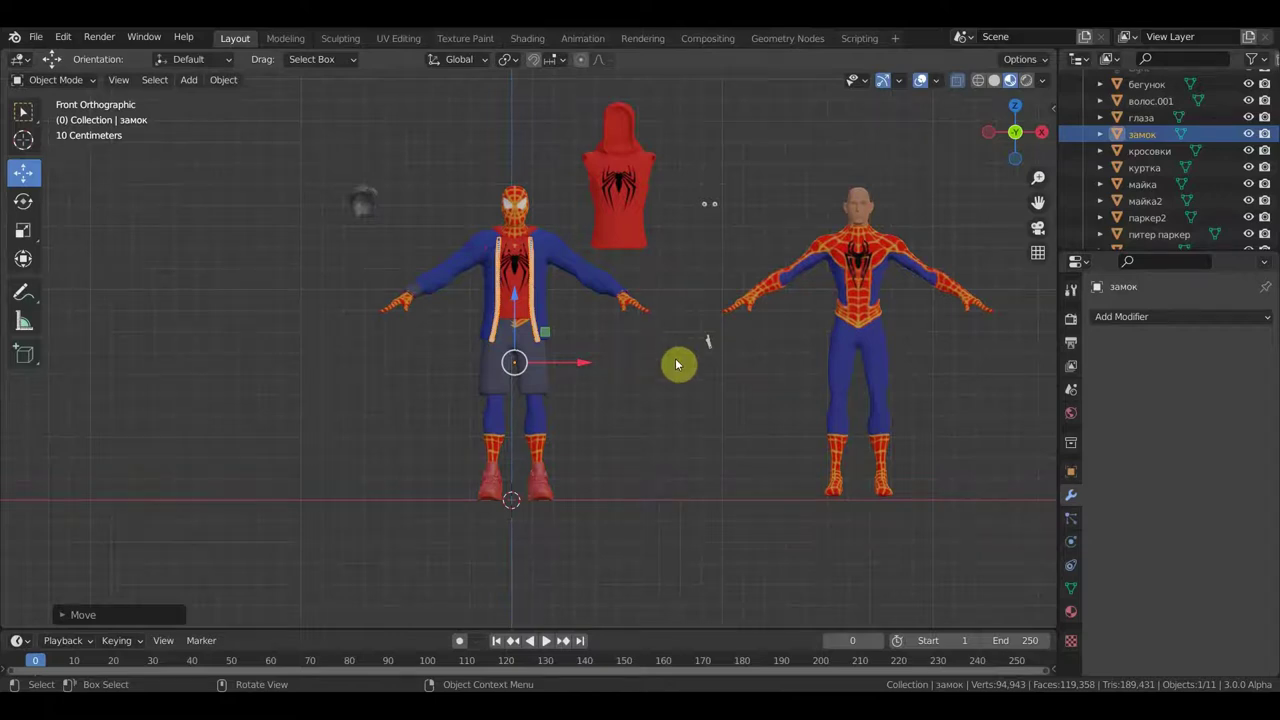
scroll(676, 363, up, 2)
mouse_move(676, 366)
middle_down()
mouse_move(756, 383)
mouse_move(637, 394)
mouse_move(517, 377)
mouse_move(407, 383)
mouse_move(614, 386)
middle_up()
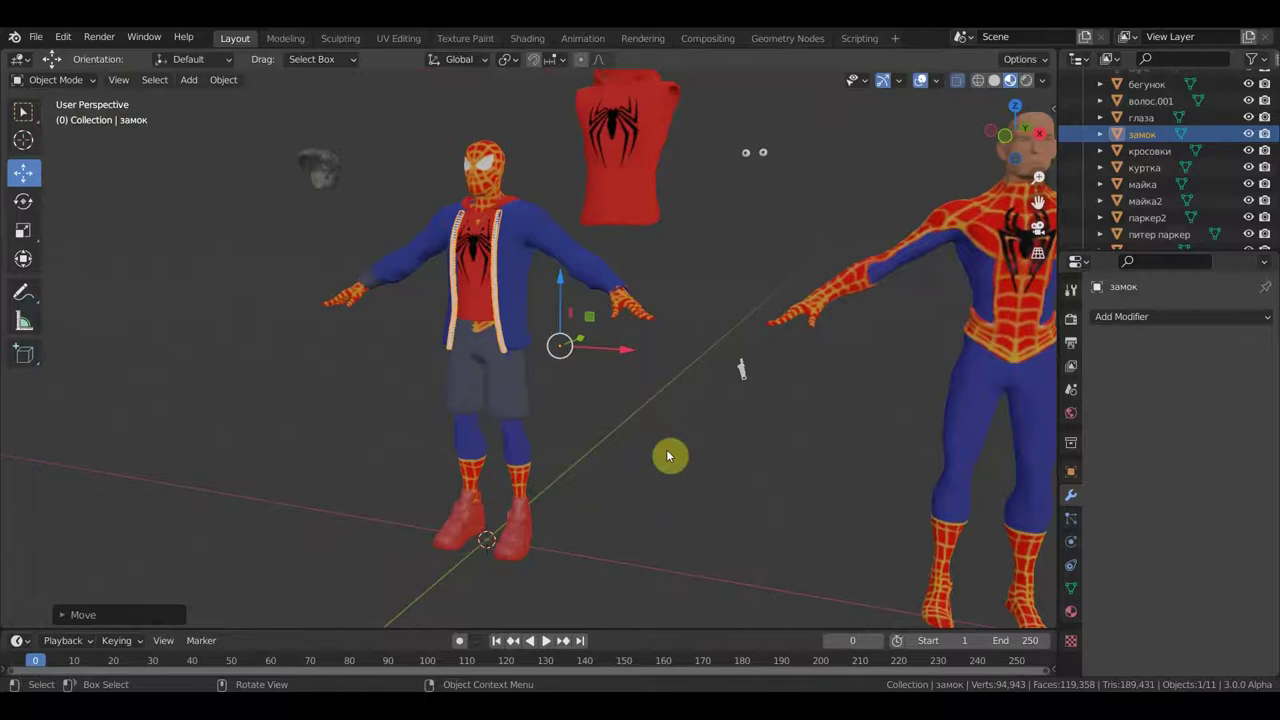
mouse_move(654, 446)
middle_down()
mouse_move(766, 443)
mouse_move(771, 466)
mouse_move(672, 435)
mouse_move(686, 429)
mouse_move(614, 429)
mouse_move(680, 429)
middle_up()
scroll(649, 423, up, 3)
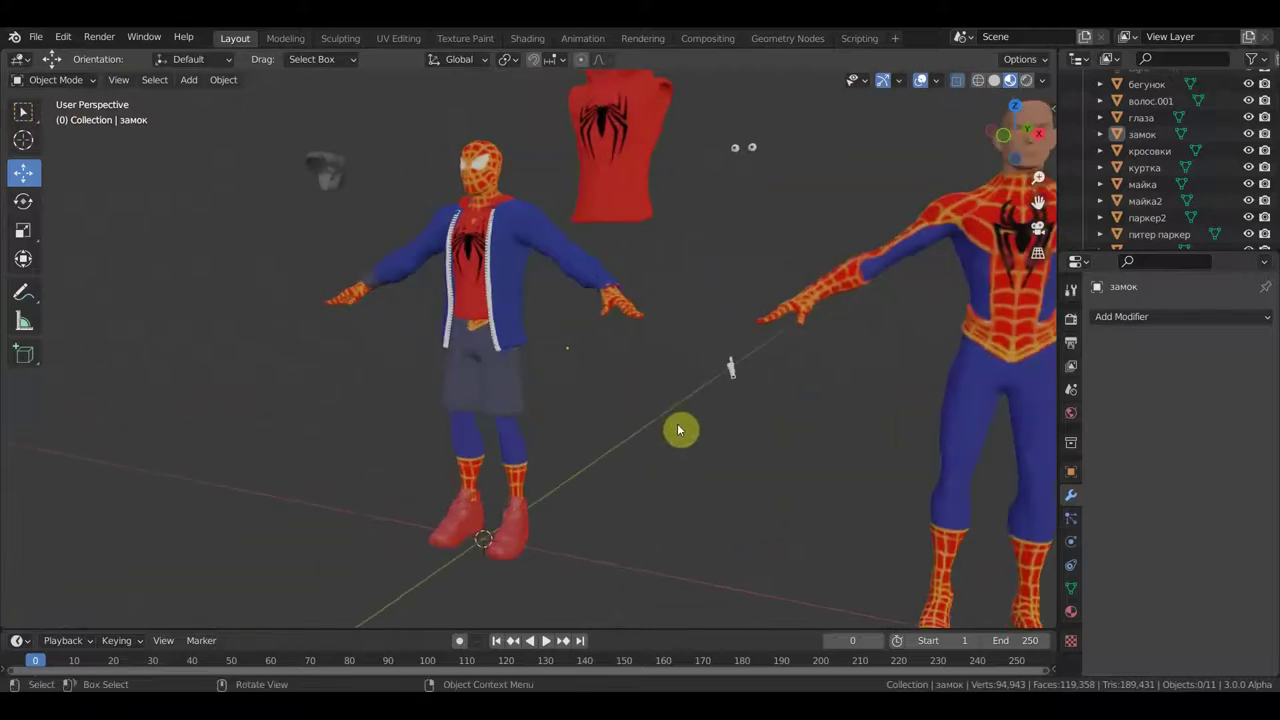
click(1027, 82)
Unhide the Light, make it a Sun lamp, and set its strength to 7.
scroll(943, 306, down, 3)
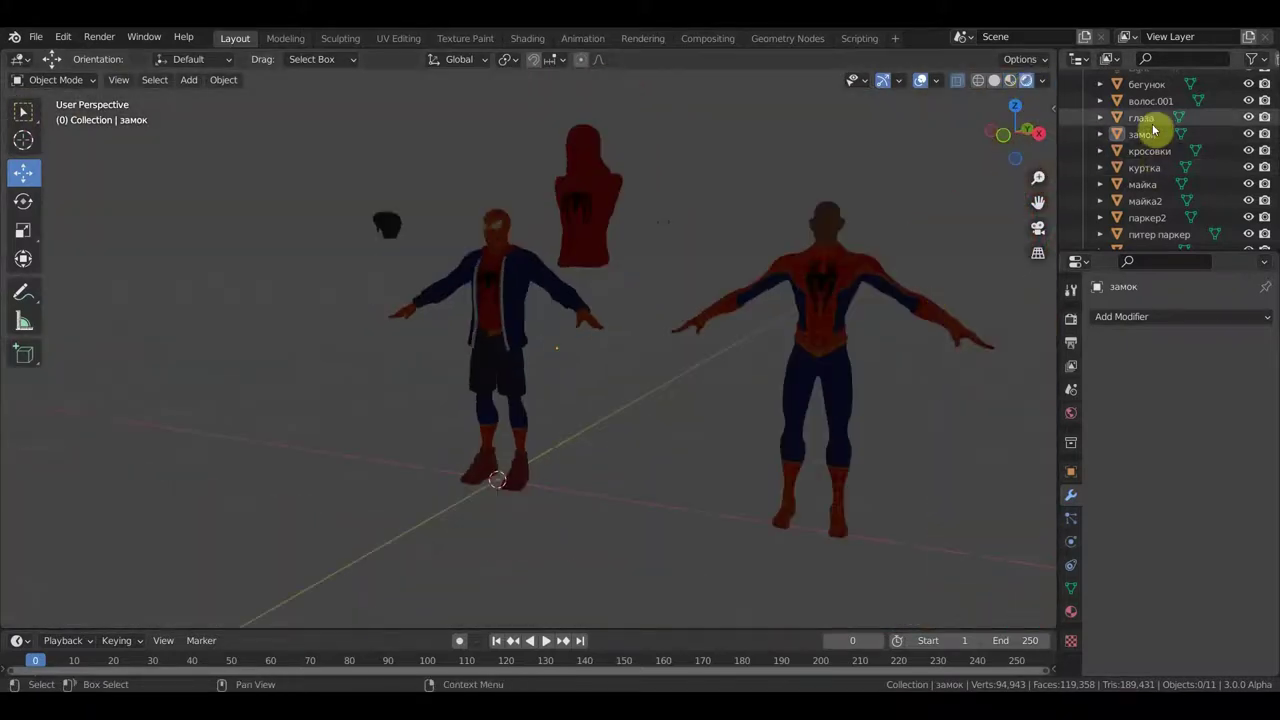
scroll(1194, 127, up, 3)
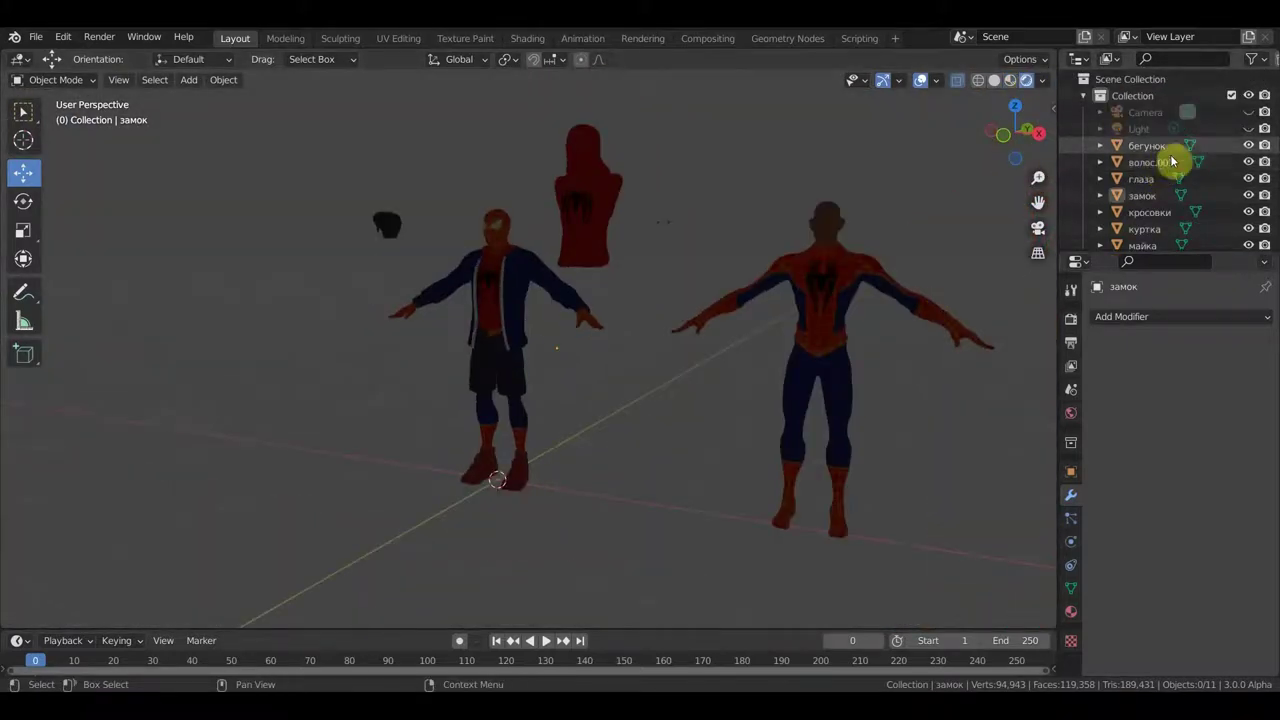
click(1249, 129)
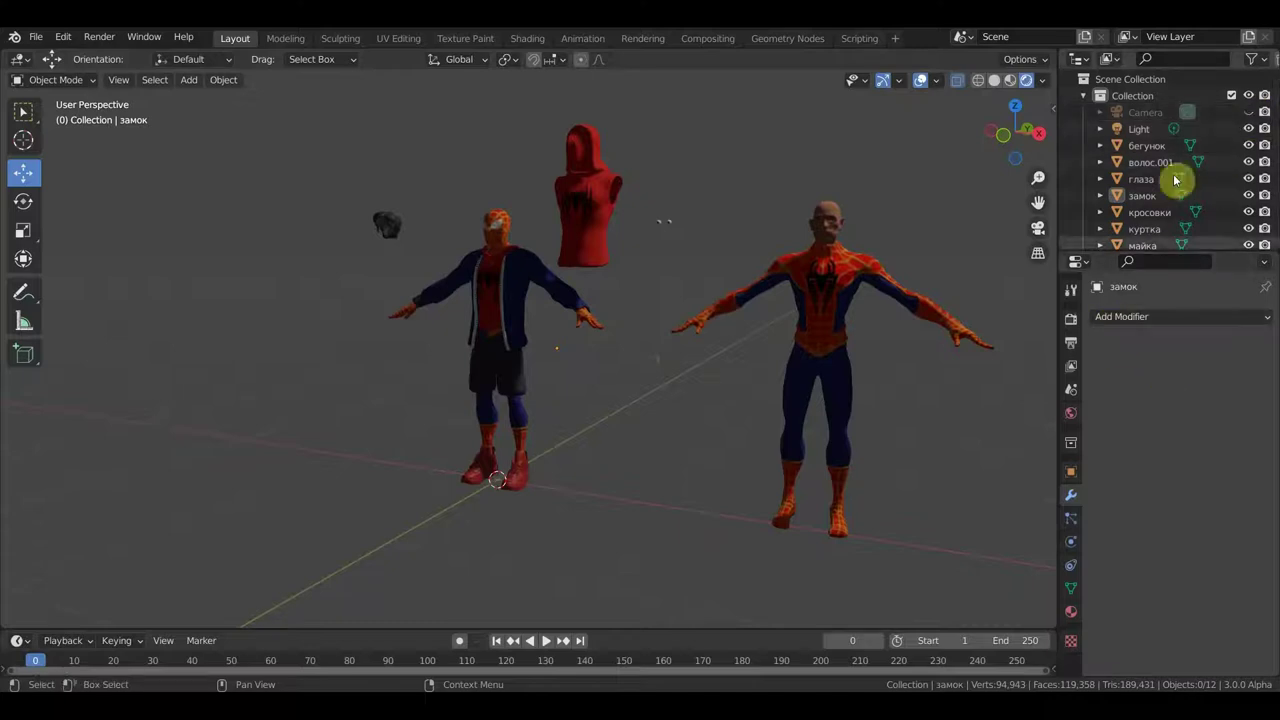
click(1138, 130)
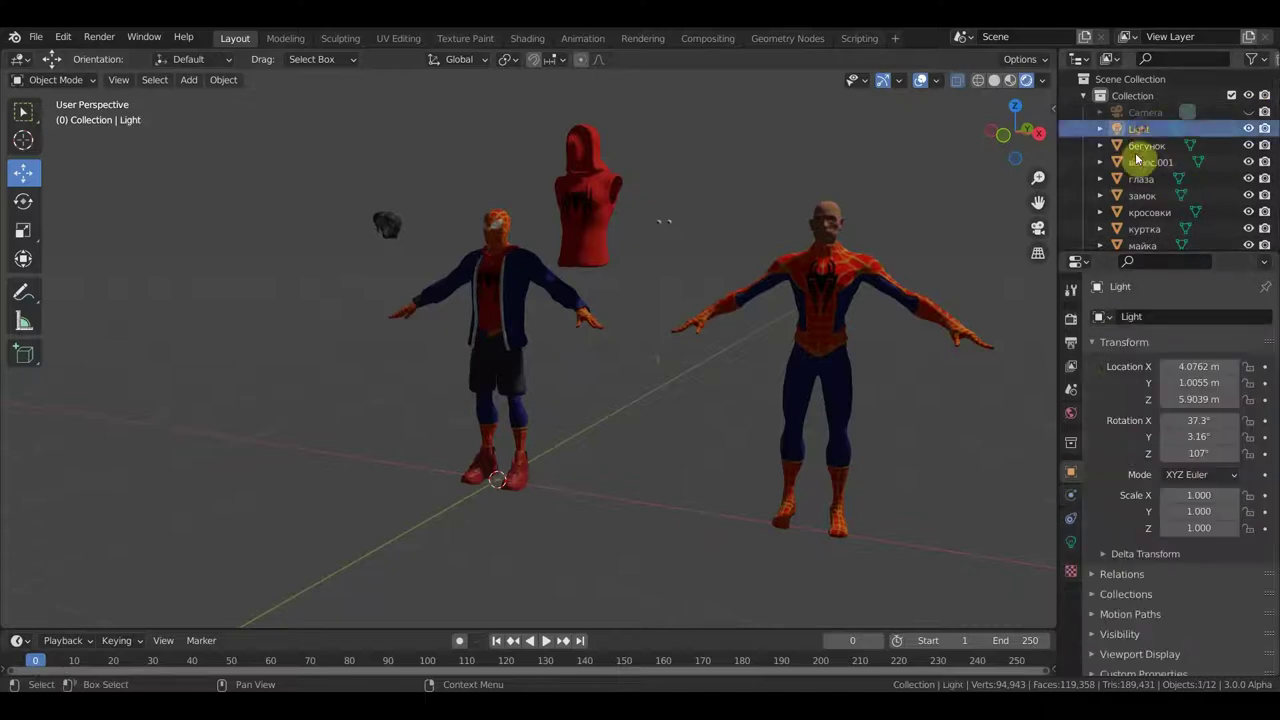
click(1071, 541)
click(1163, 386)
text(7)
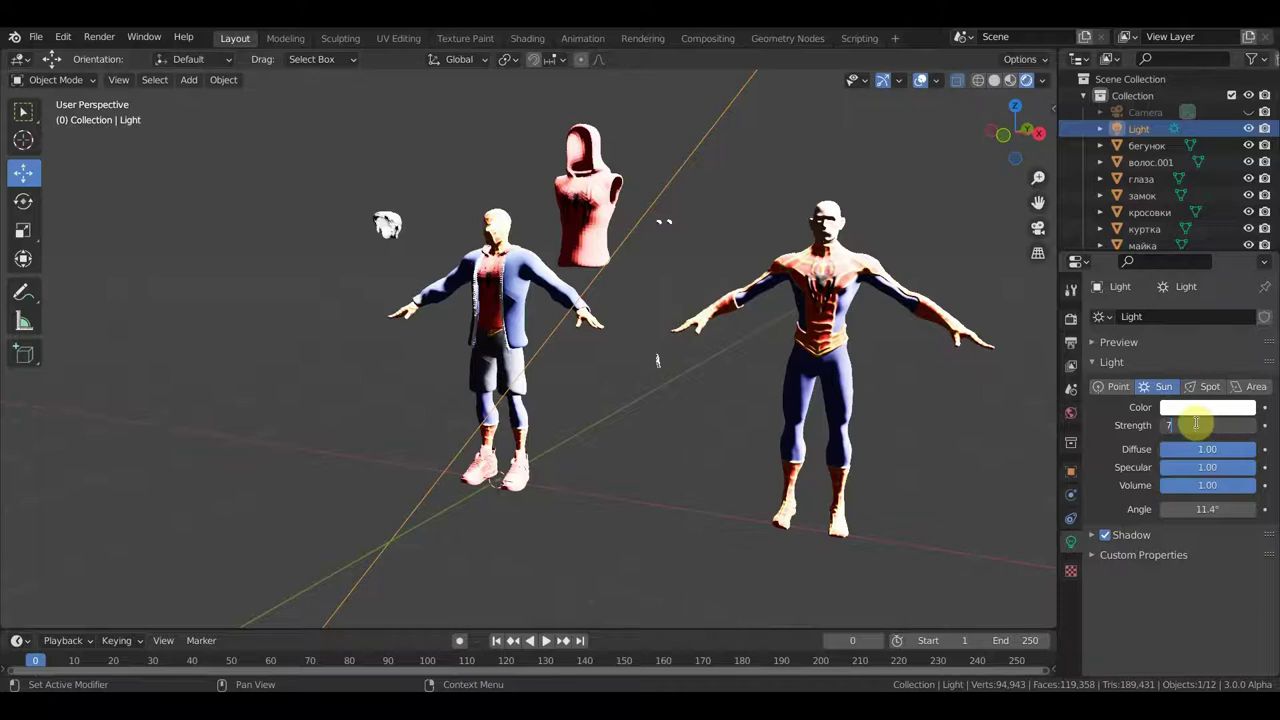
key(Return)
Rotate the sun lamp so it lights both characters from the front.
middle_drag(900, 470, 603, 413)
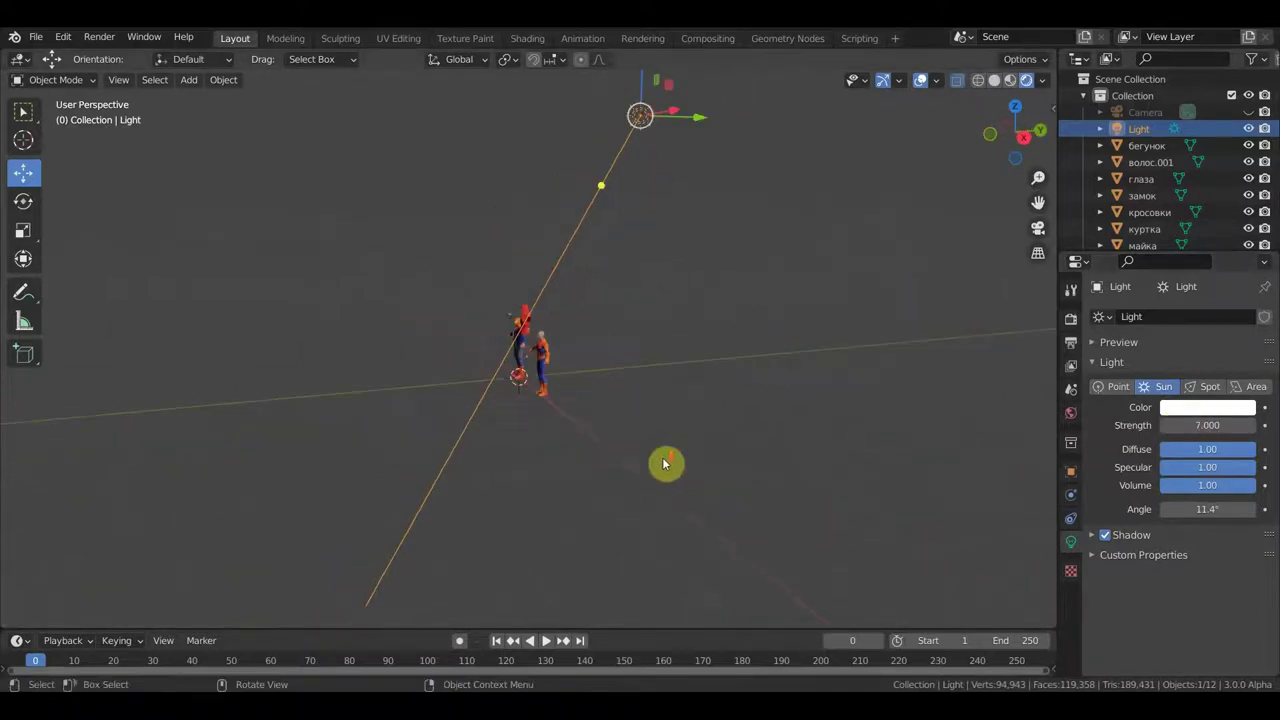
key(r)
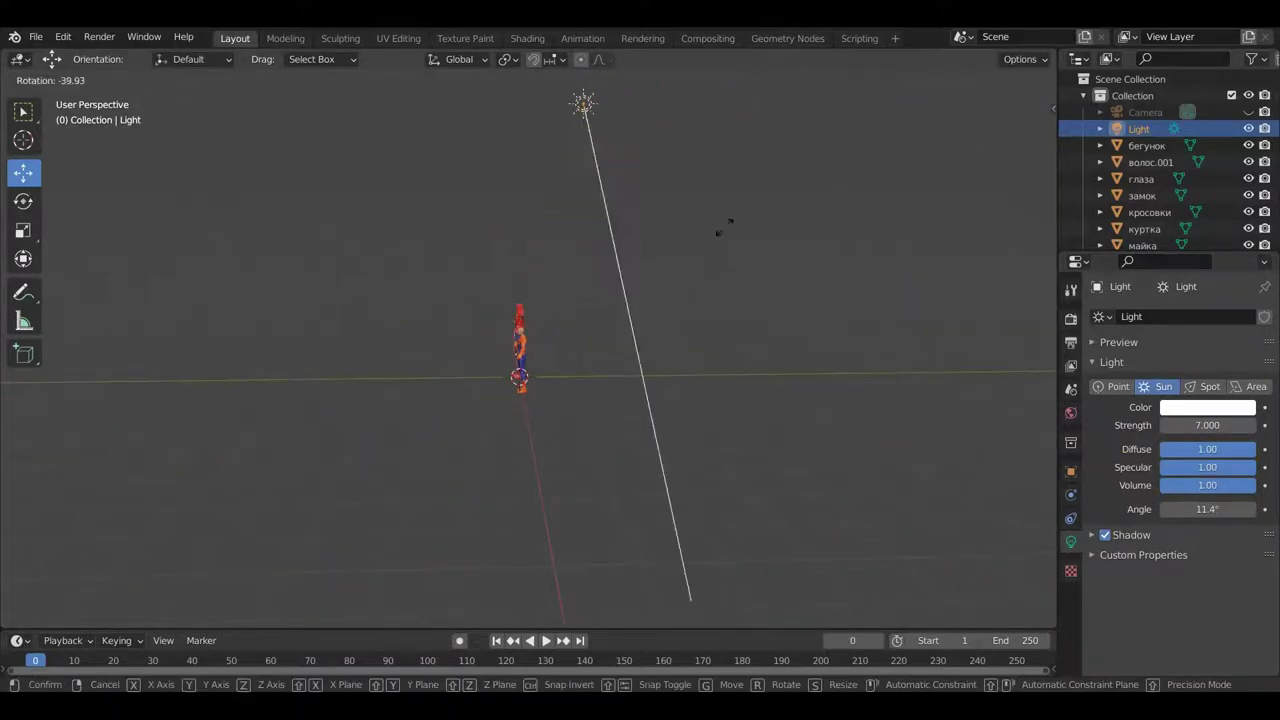
click(810, 178)
middle_drag(743, 266, 787, 335)
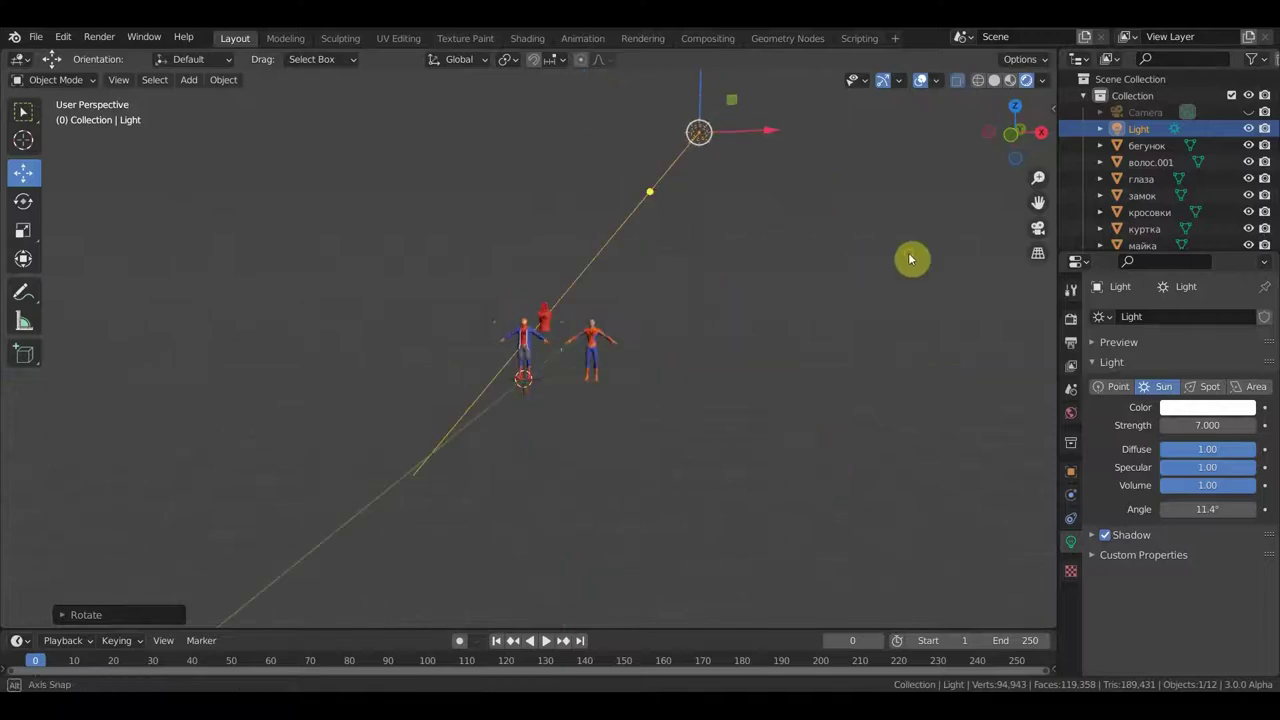
scroll(787, 335, up, 2)
scroll(726, 343, up, 1)
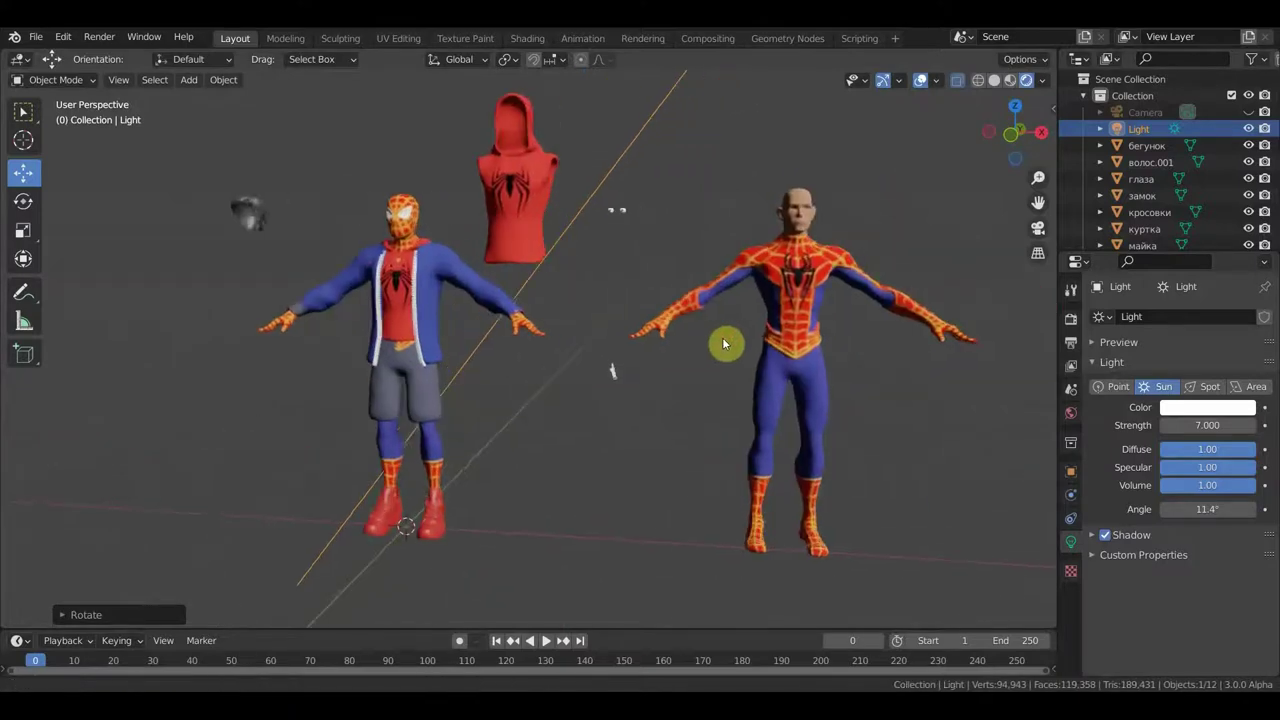
scroll(724, 347, up, 1)
mouse_move(725, 347)
middle_down()
mouse_move(697, 345)
mouse_move(816, 360)
mouse_move(728, 352)
middle_up()
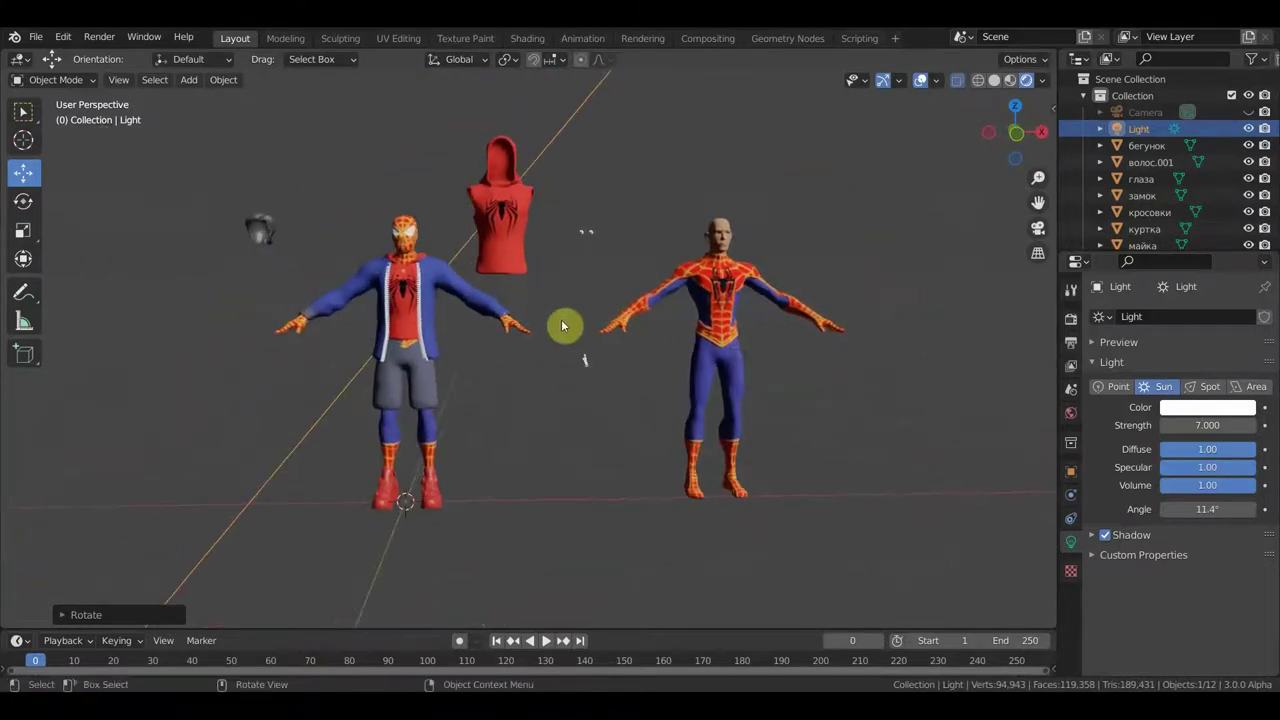
mouse_move(743, 403)
middle_down()
mouse_move(622, 425)
mouse_move(640, 409)
mouse_move(630, 425)
middle_up()
scroll(683, 409, up, 2)
scroll(660, 416, up, 3)
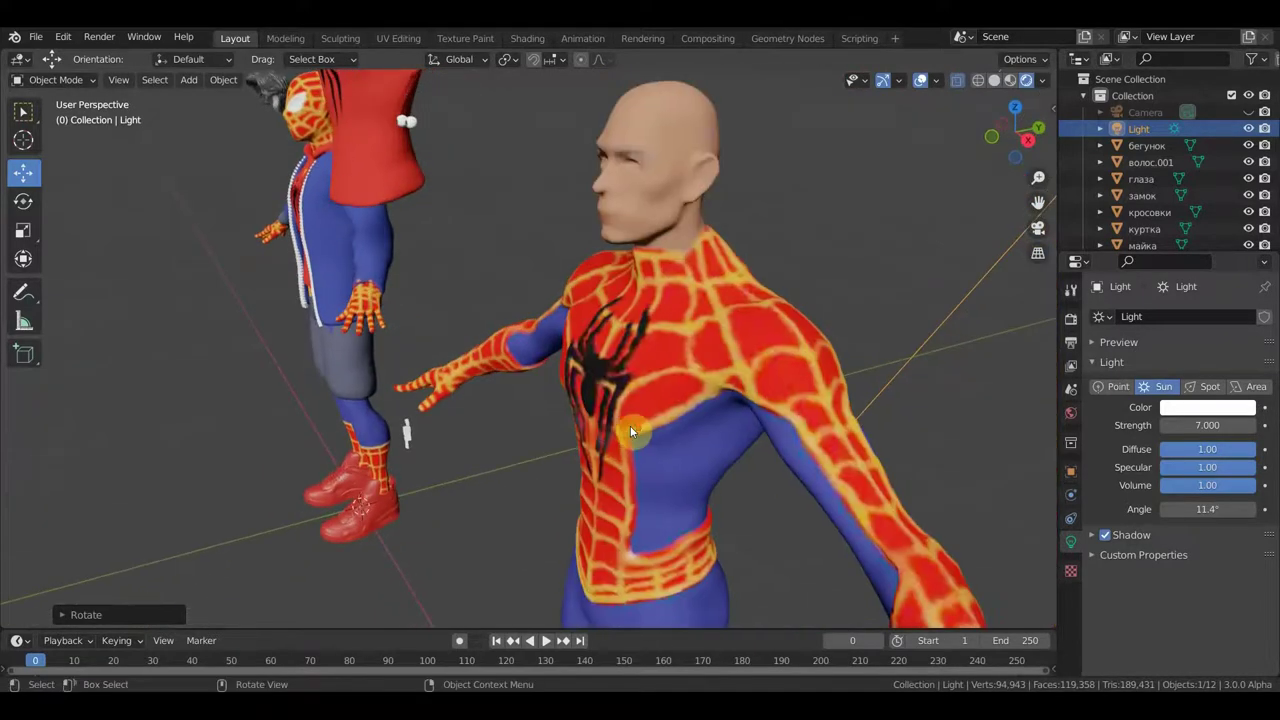
scroll(630, 425, up, 2)
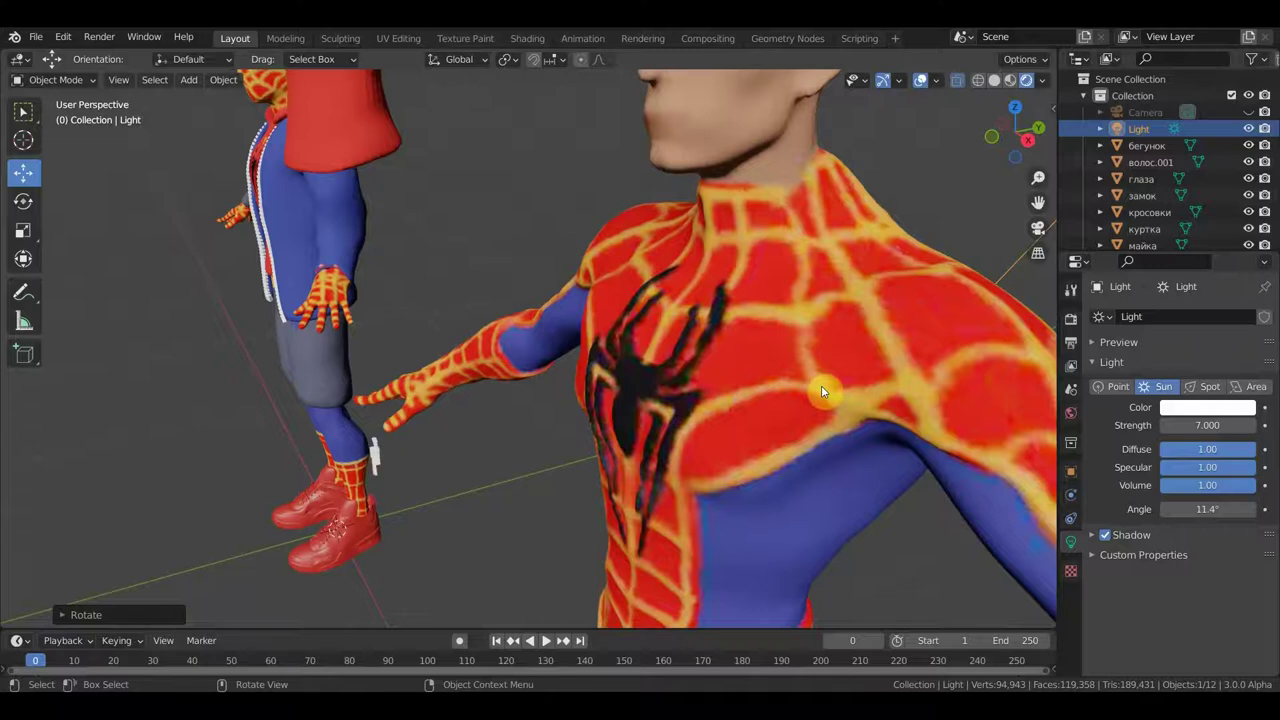
mouse_move(845, 412)
middle_down()
mouse_move(881, 418)
mouse_move(891, 397)
mouse_move(619, 405)
mouse_move(718, 365)
middle_up()
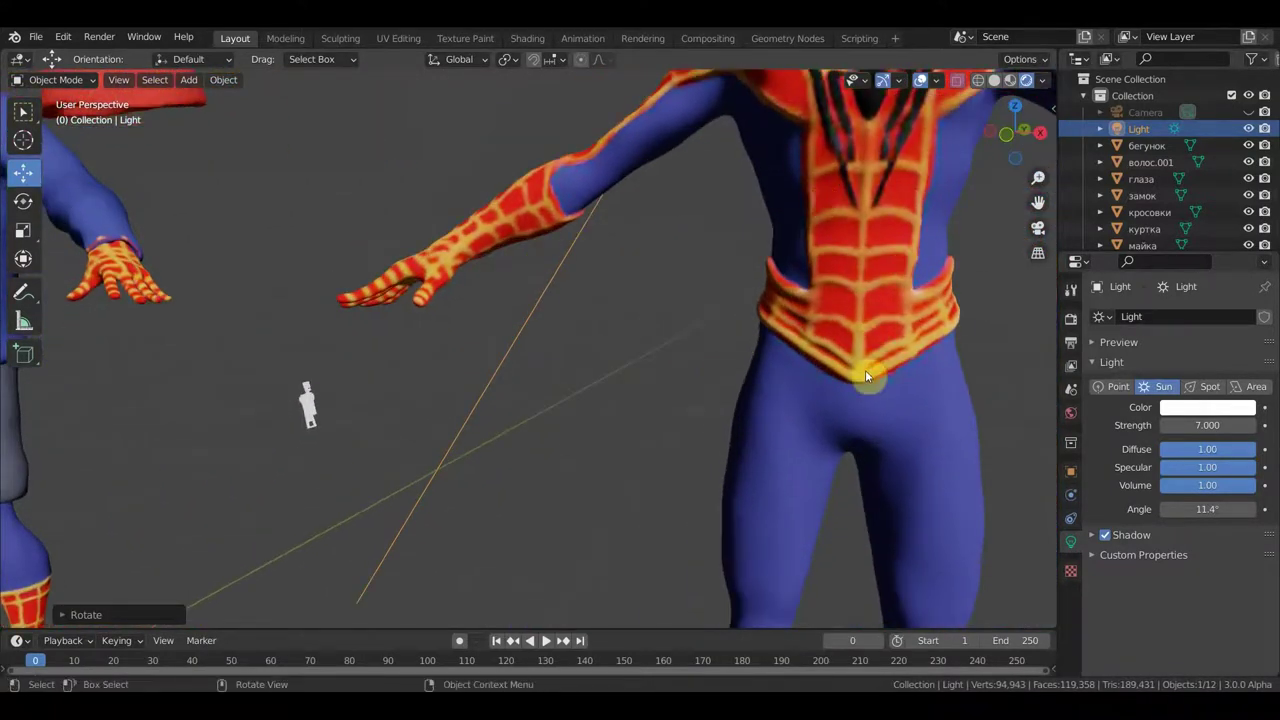
mouse_move(873, 347)
middle_down()
mouse_move(609, 523)
mouse_move(787, 443)
mouse_move(757, 400)
mouse_move(741, 437)
mouse_move(789, 420)
middle_up()
scroll(789, 420, down, 2)
scroll(789, 424, up, 2)
scroll(777, 423, up, 1)
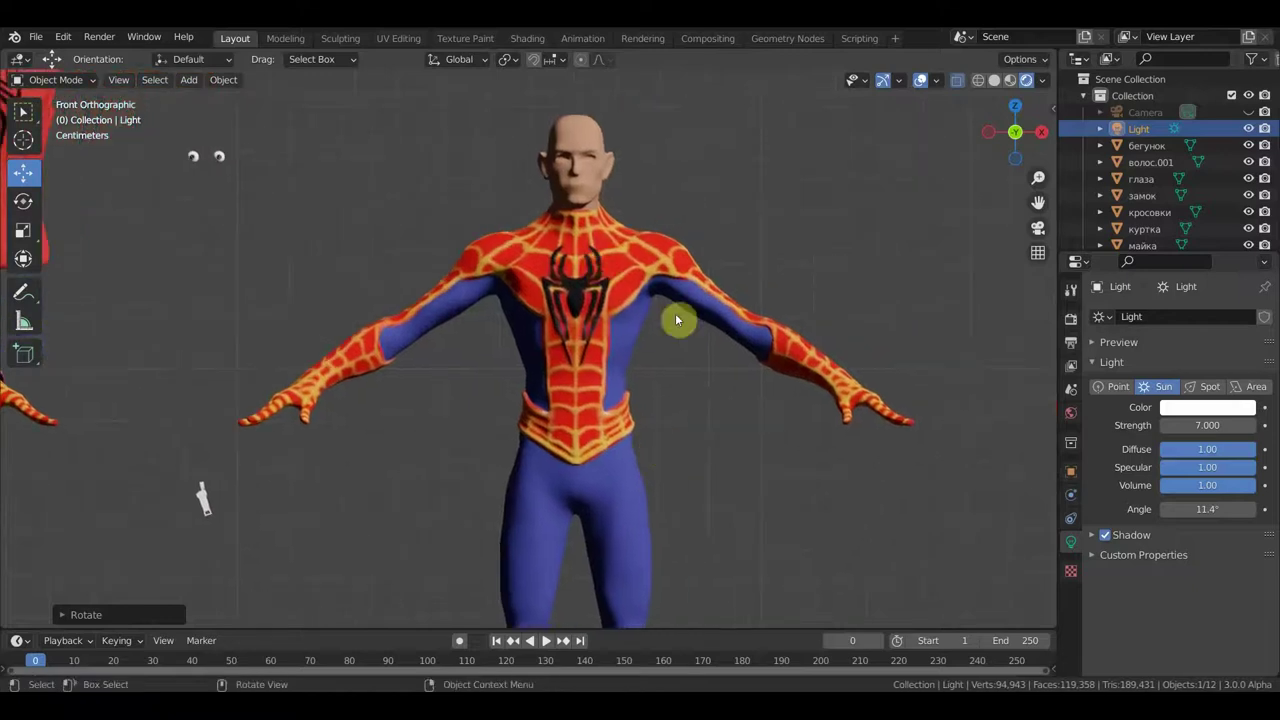
scroll(595, 257, up, 3)
mouse_move(603, 329)
middle_down()
mouse_move(434, 349)
mouse_move(700, 380)
mouse_move(543, 391)
mouse_move(511, 222)
middle_up()
mouse_move(509, 314)
middle_down()
mouse_move(651, 347)
mouse_move(754, 347)
mouse_move(849, 326)
mouse_move(748, 383)
mouse_move(543, 359)
middle_up()
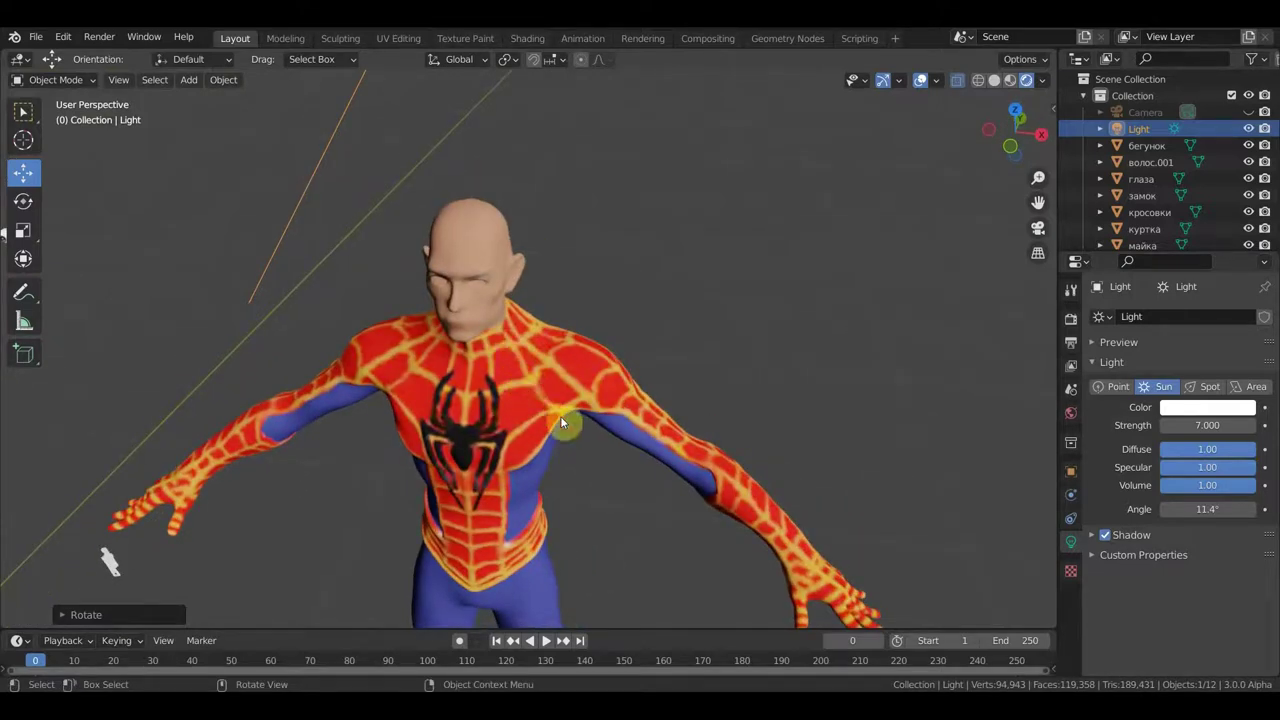
mouse_move(513, 366)
middle_down()
mouse_move(493, 360)
mouse_move(497, 344)
middle_up()
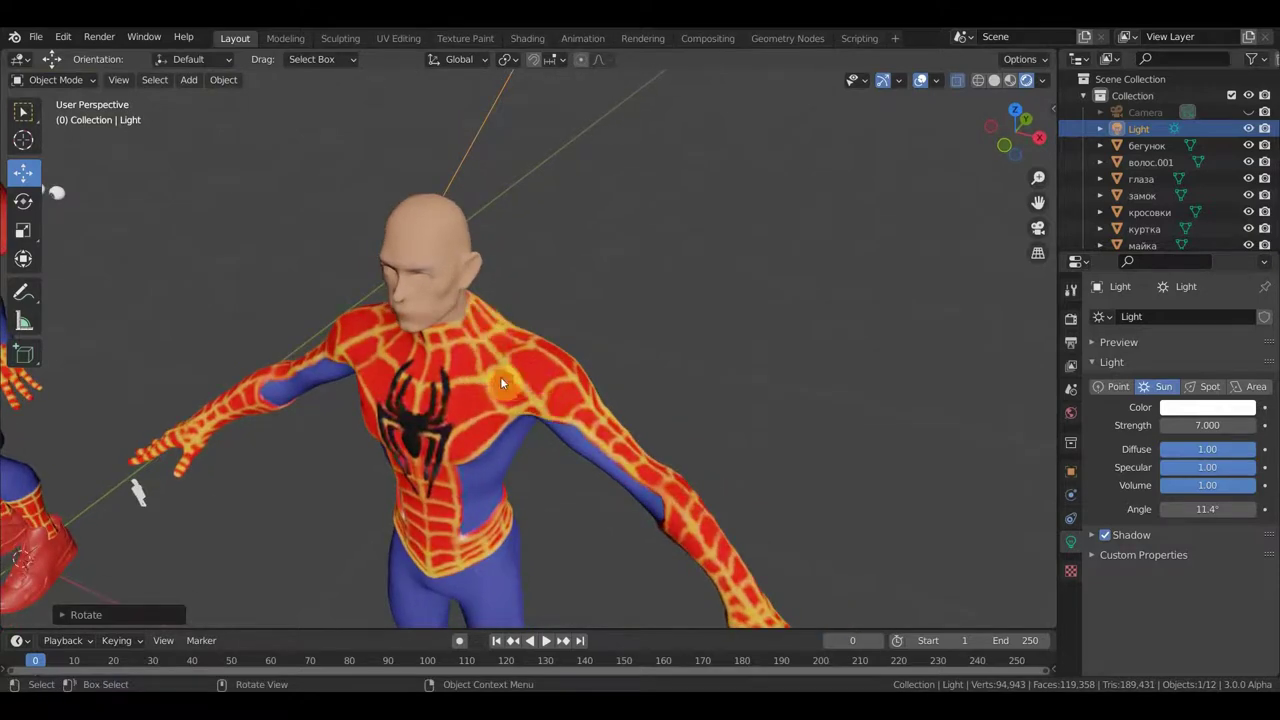
scroll(502, 383, up, 5)
scroll(519, 477, down, 5)
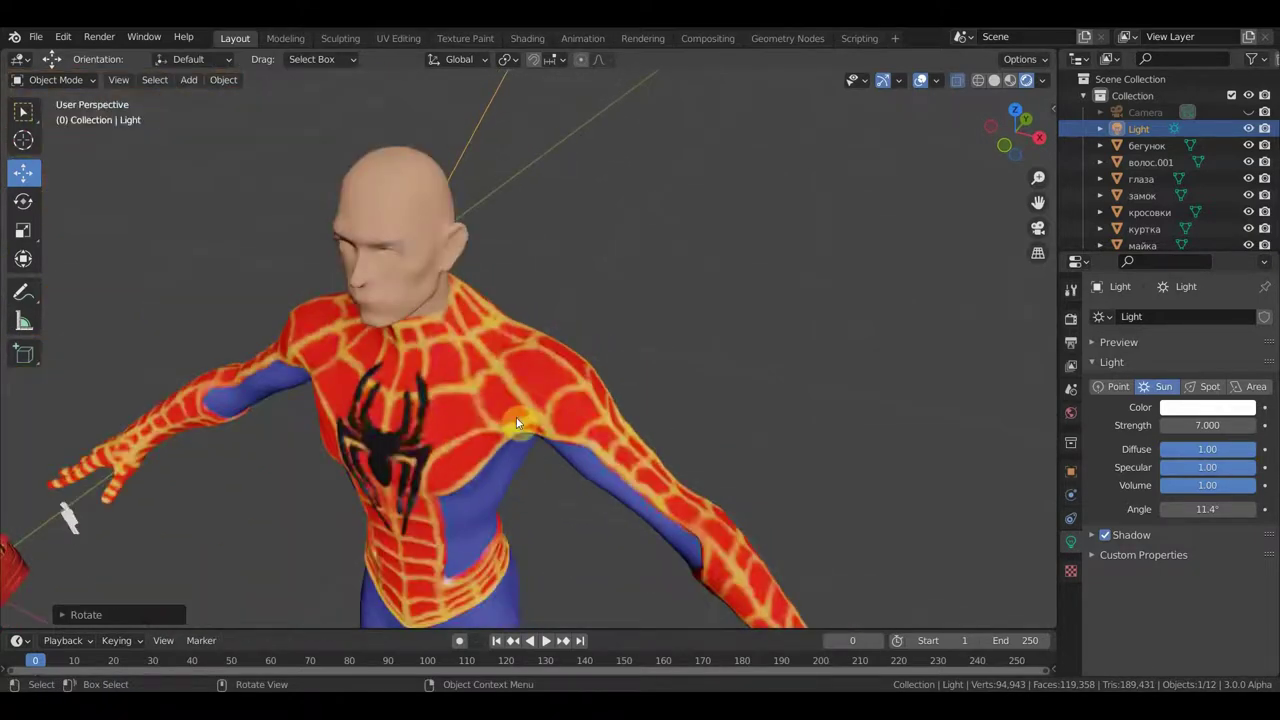
mouse_move(577, 383)
middle_down()
mouse_move(543, 378)
mouse_move(505, 397)
middle_up()
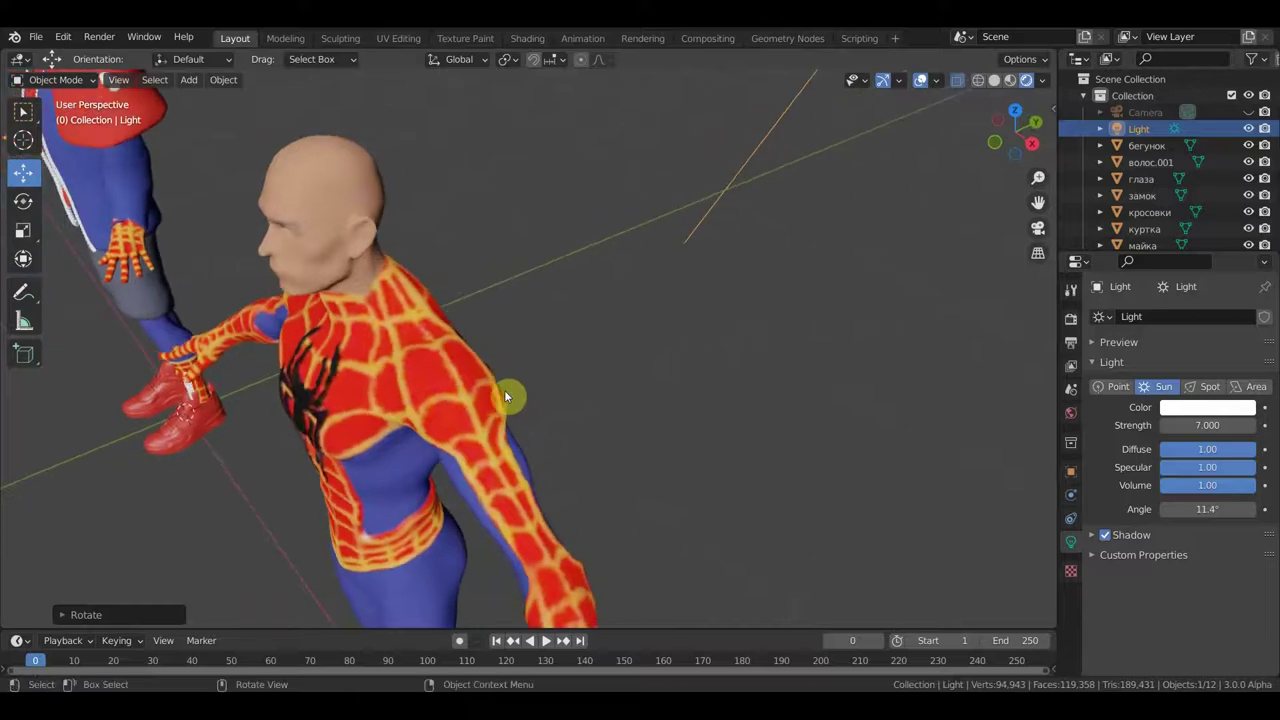
key(KP_1)
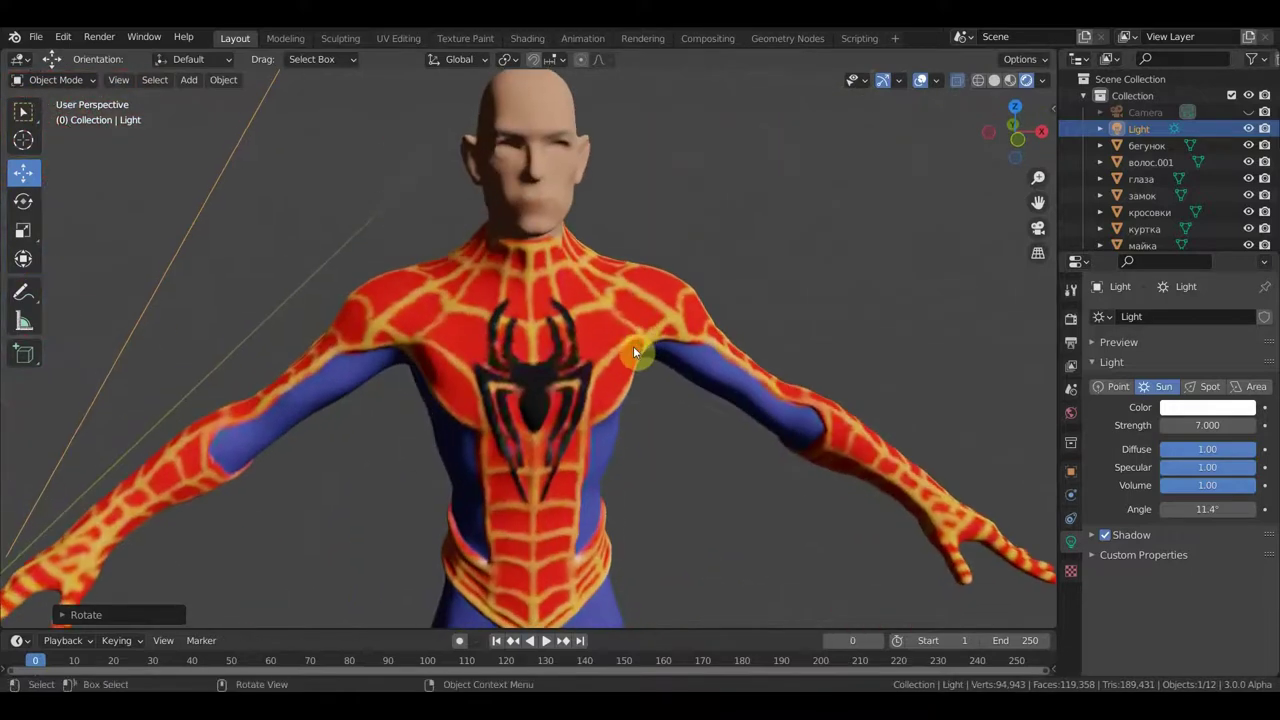
scroll(630, 345, up, 1)
scroll(630, 394, down, 2)
mouse_move(627, 407)
shift+middle_down()
mouse_move(677, 366)
mouse_move(906, 354)
mouse_move(897, 340)
shift+middle_up()
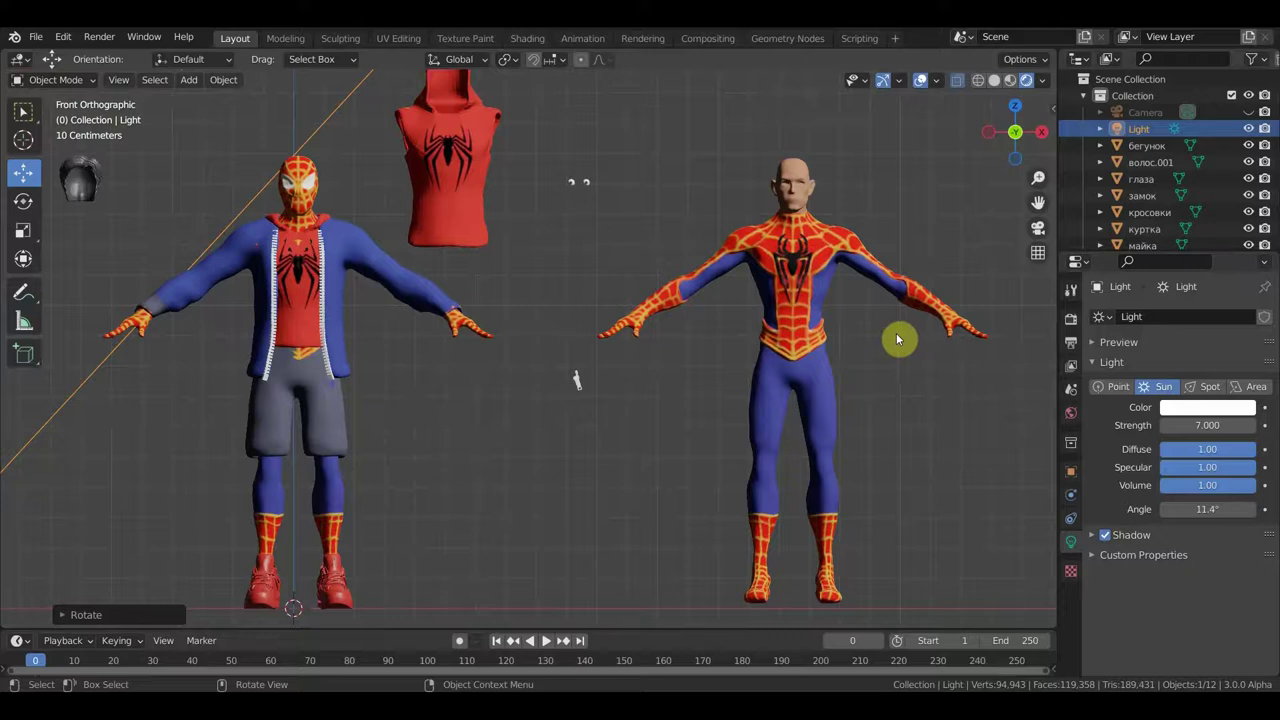
click(55, 80)
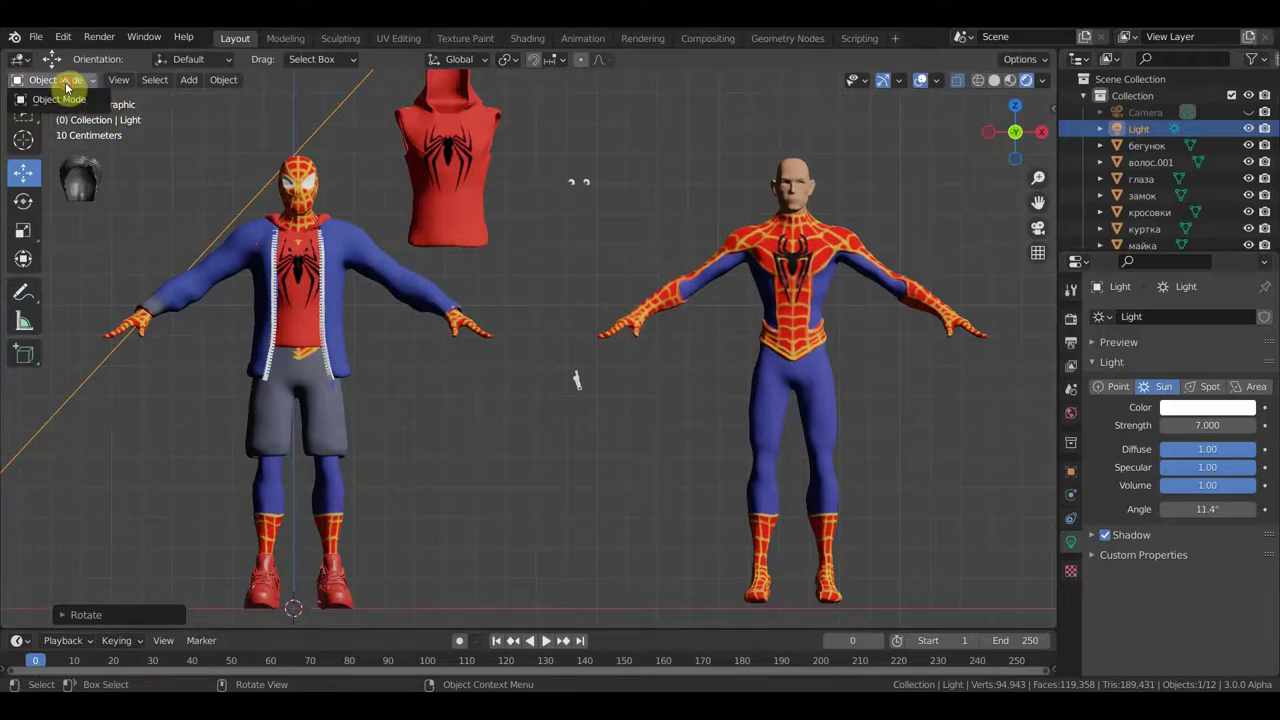
Move the глаза eyes object along X onto the bald right-hand character's head.
click(84, 101)
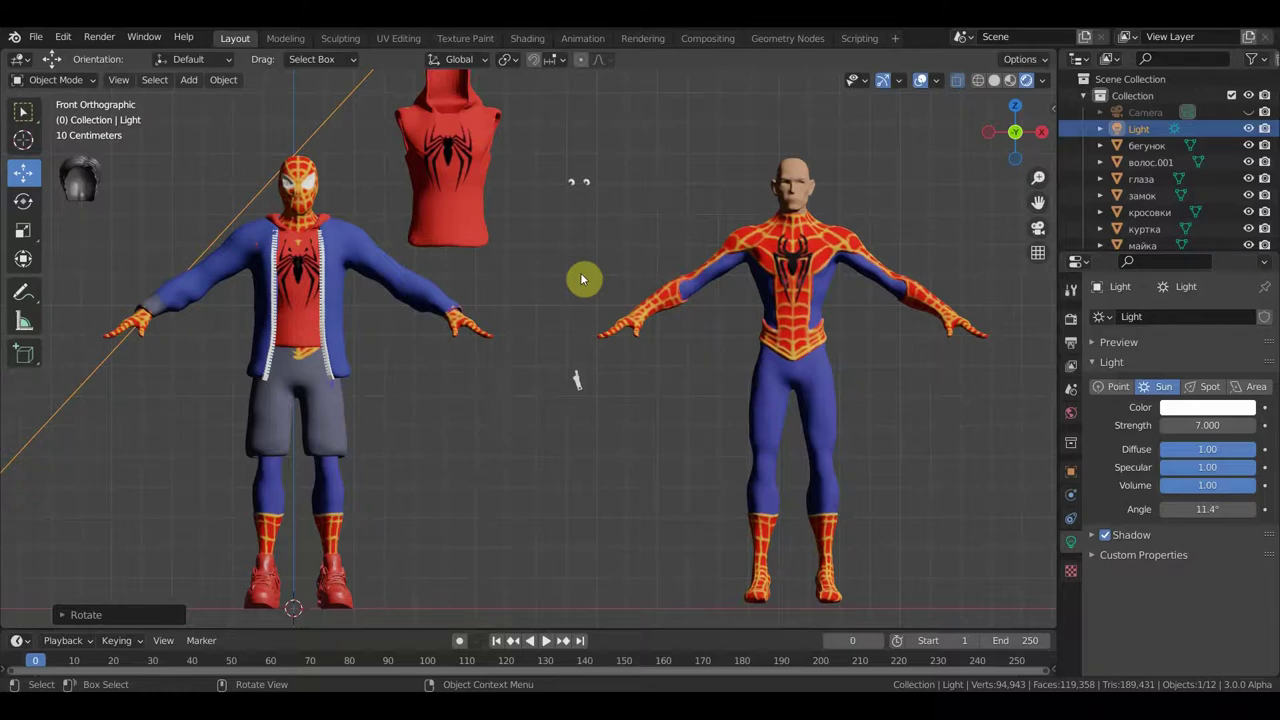
click(586, 184)
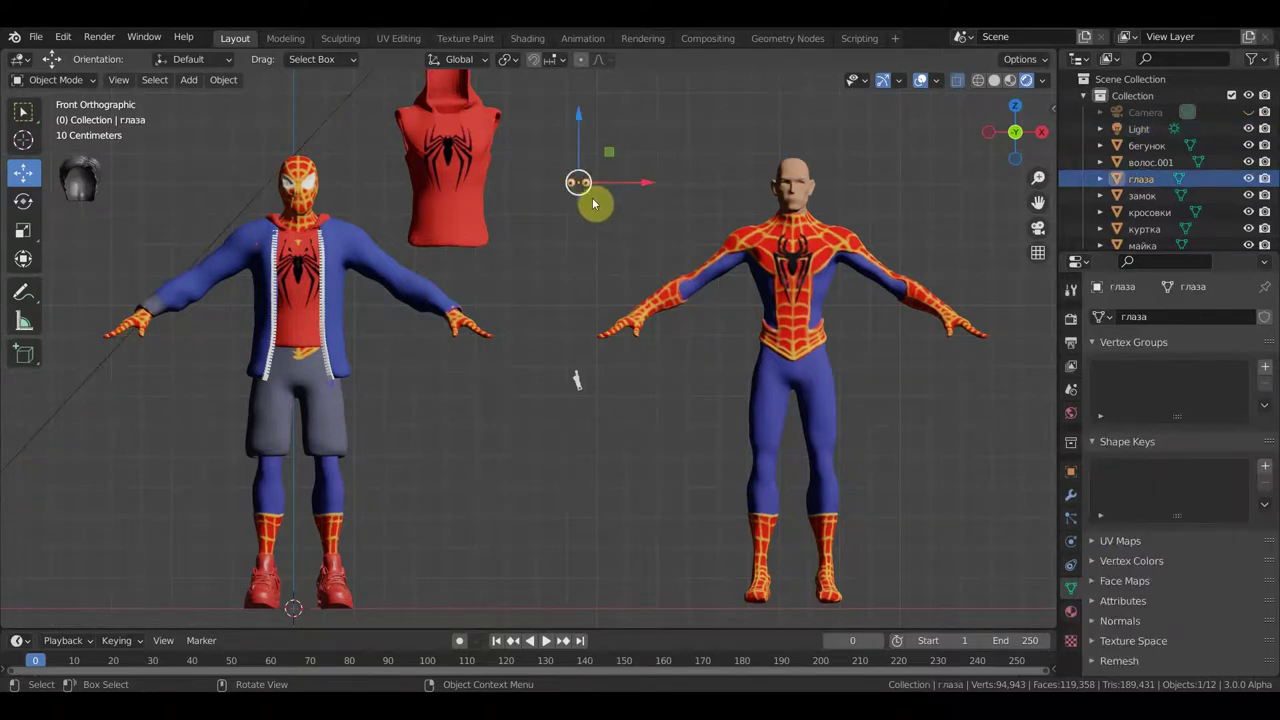
key(g)
key(x)
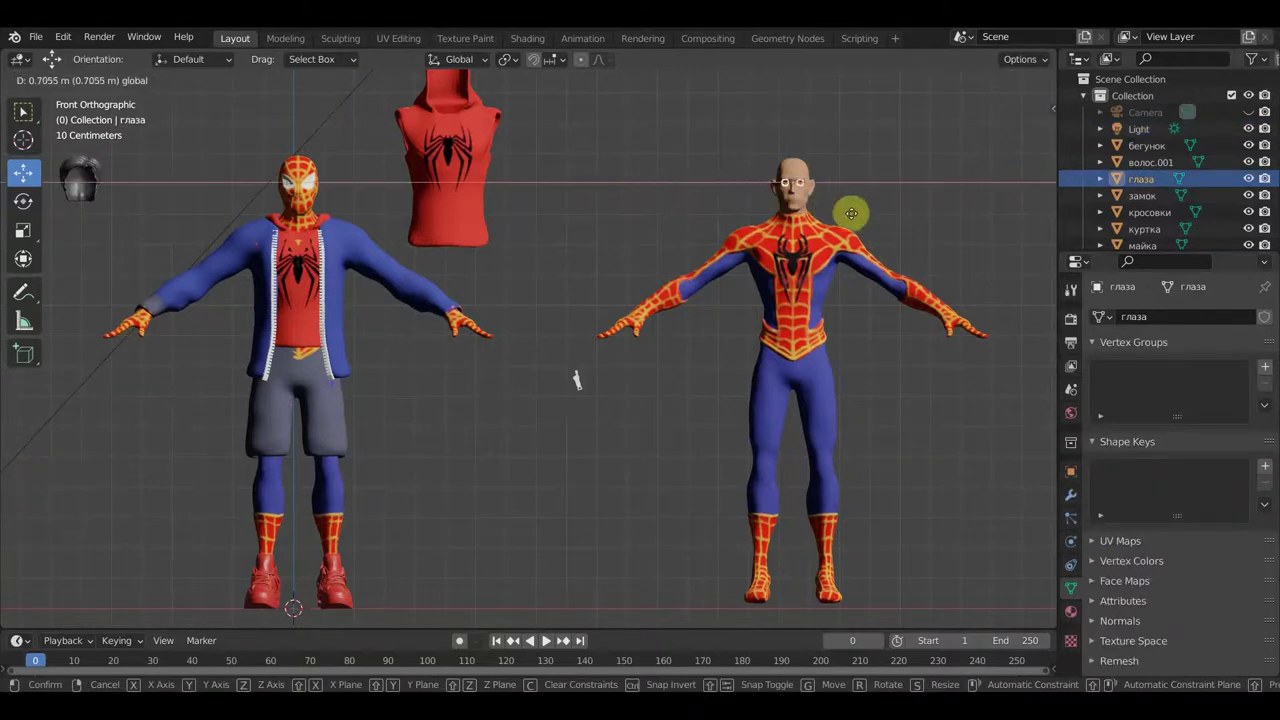
click(855, 216)
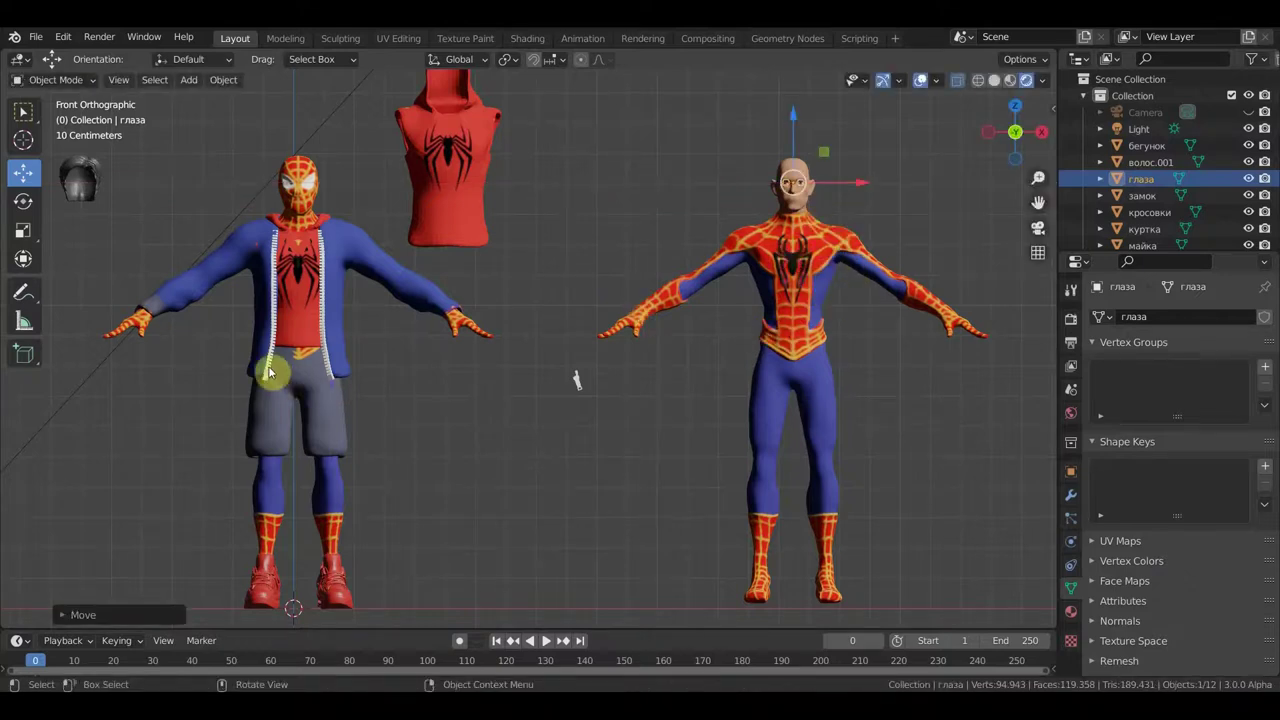
Check the eyes' placement from the front and switch to the Select Box tool.
scroll(329, 450, down, 3)
mouse_move(439, 439)
middle_down()
mouse_move(462, 454)
mouse_move(477, 437)
mouse_move(403, 451)
mouse_move(489, 446)
mouse_move(472, 446)
middle_up()
mouse_move(503, 402)
middle_down()
mouse_move(466, 414)
mouse_move(476, 408)
middle_up()
key(KP_1)
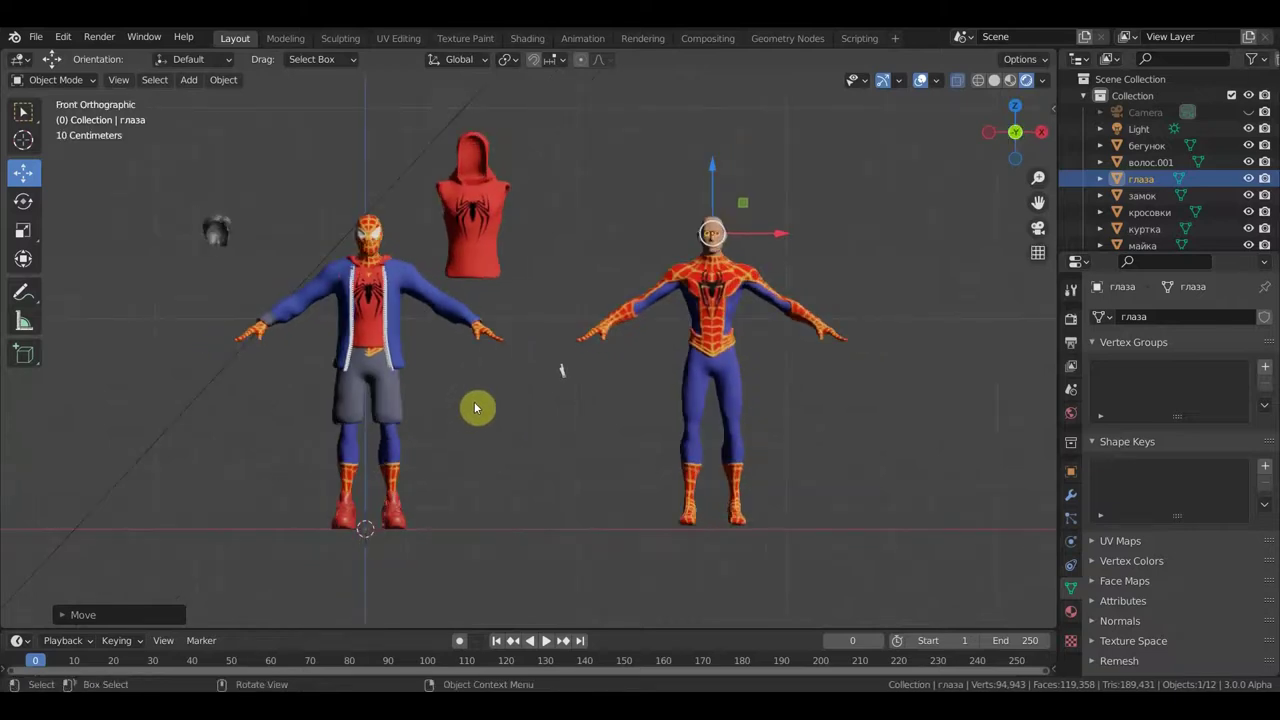
click(24, 111)
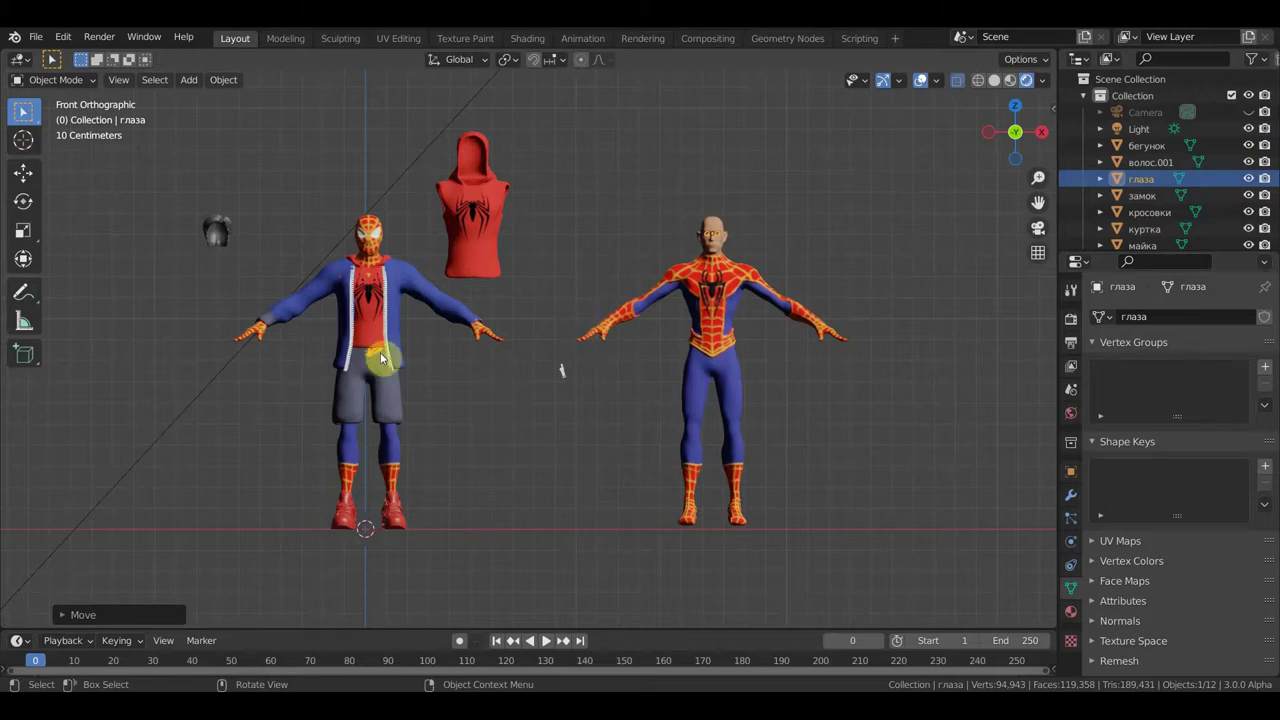
scroll(465, 435, down, 1)
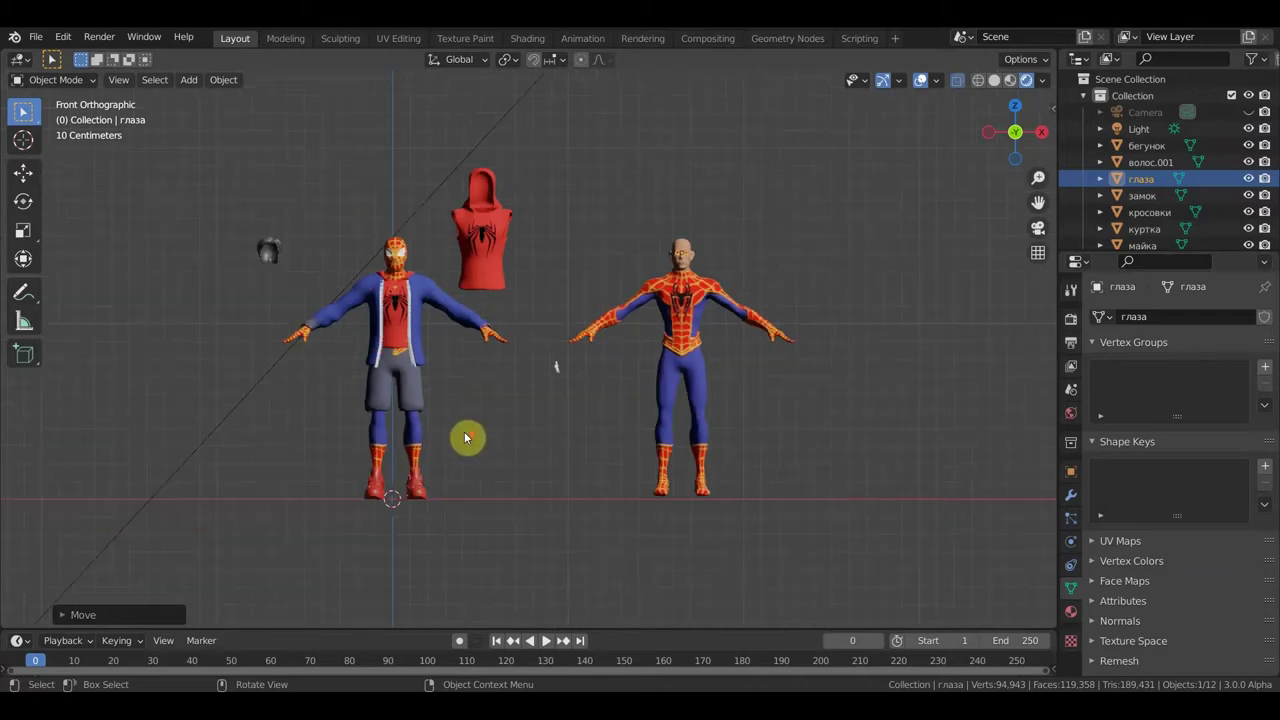
middle_drag(465, 437, 422, 430)
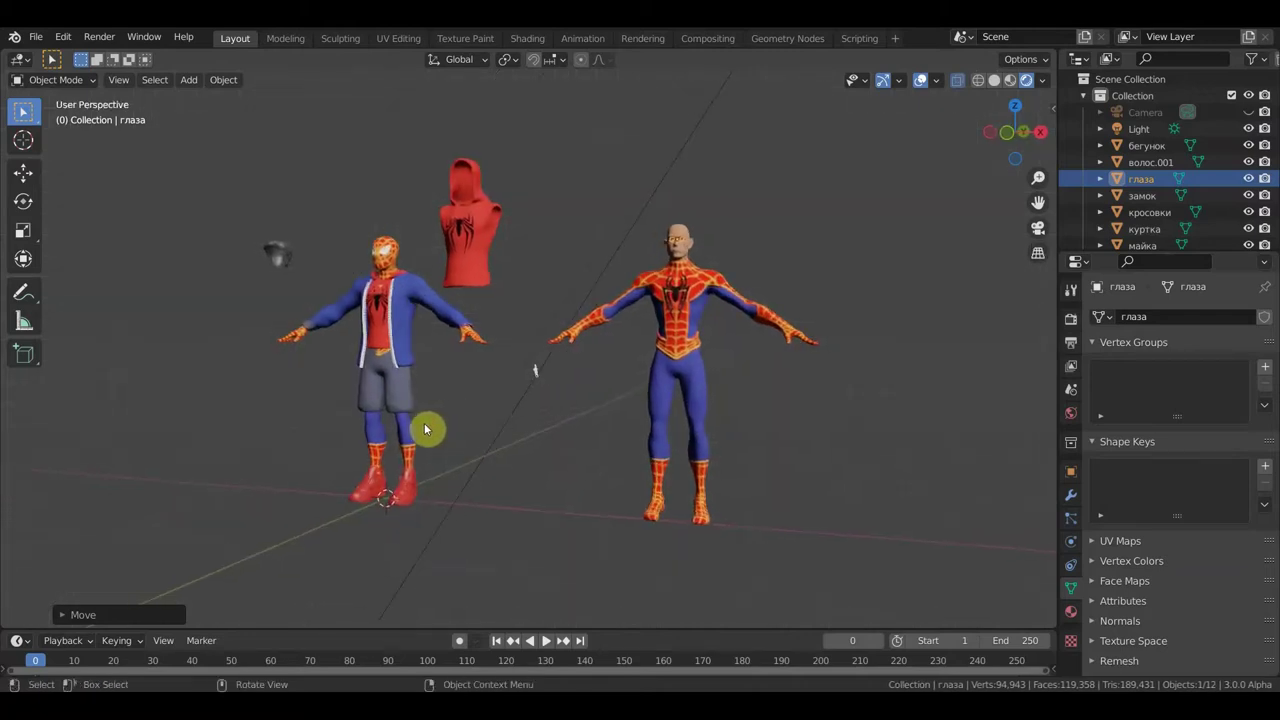